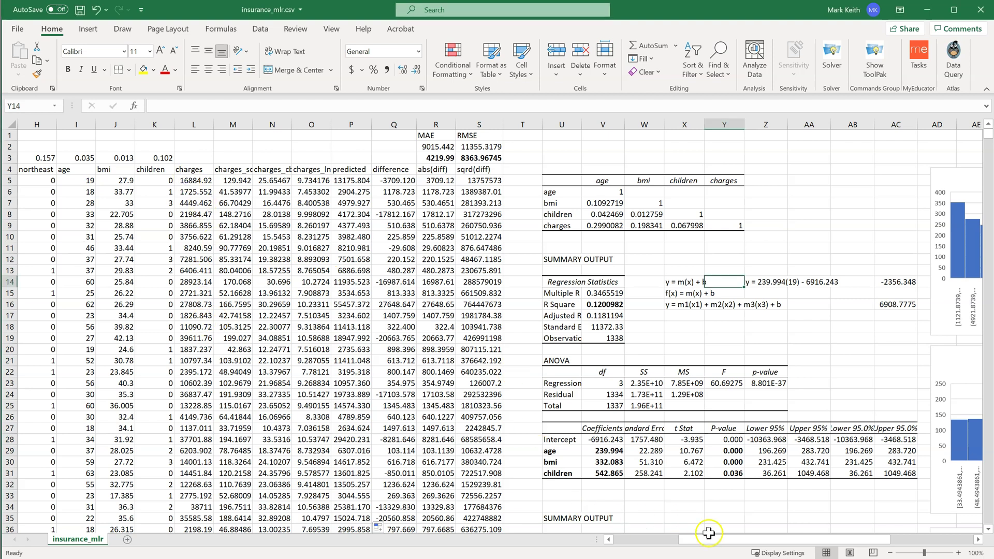
- Look over the charges histograms and regression outputs on the insurance_mlr sheet
drag(707, 541, 788, 543)
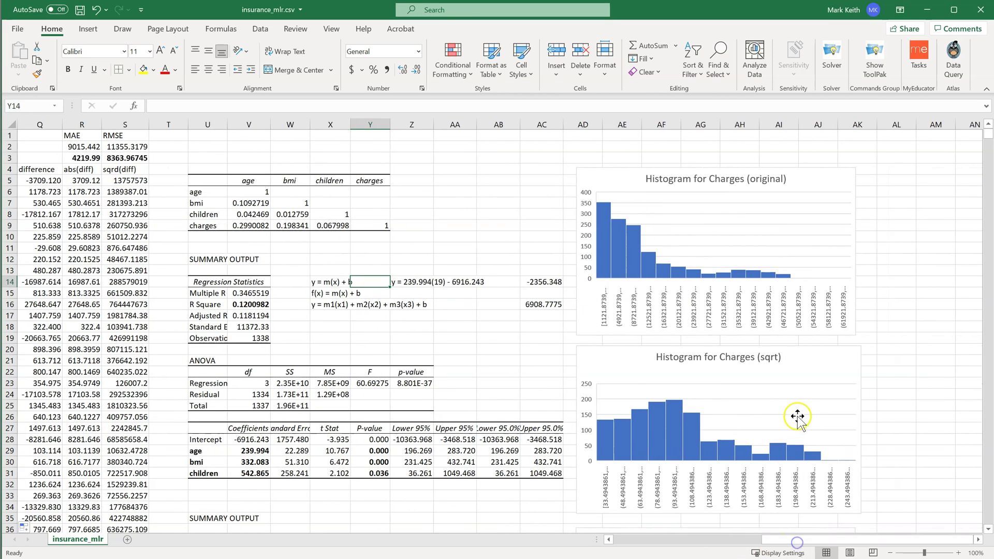
scroll(795, 414, down, 8)
scroll(796, 416, down, 3)
scroll(808, 440, up, 11)
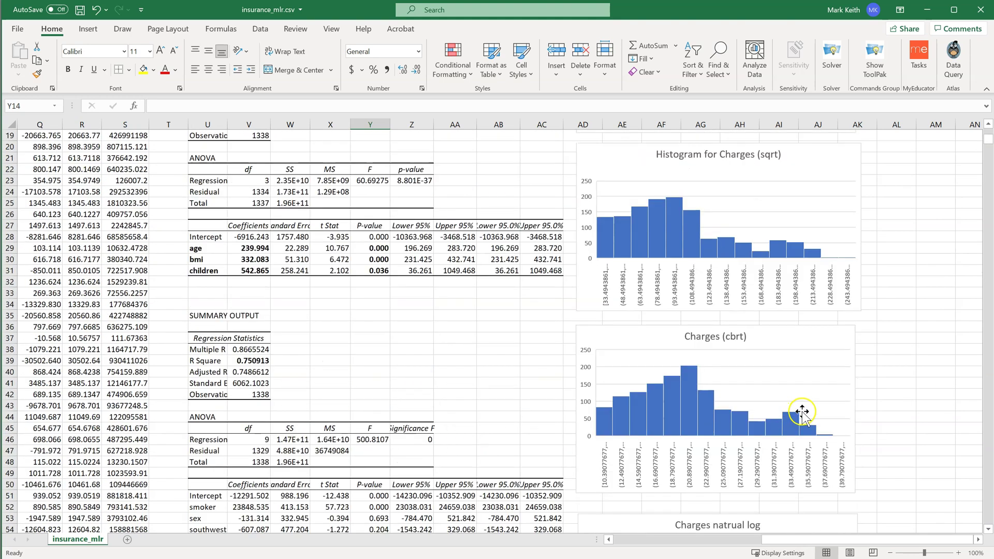
drag(811, 540, 658, 540)
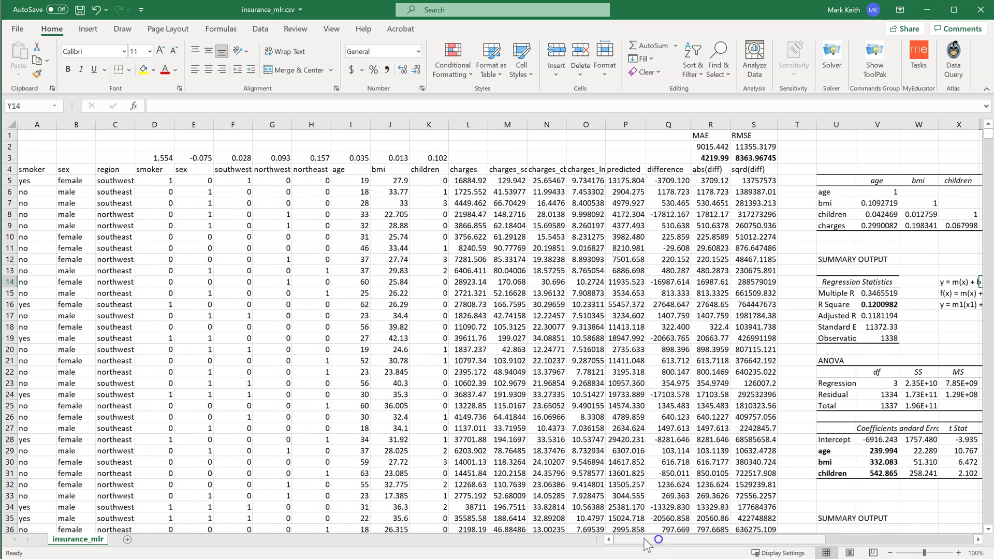
- Add a new worksheet and enter the headers "Variable" in B3 and "Value" in C3
click(128, 540)
click(49, 158)
click(69, 158)
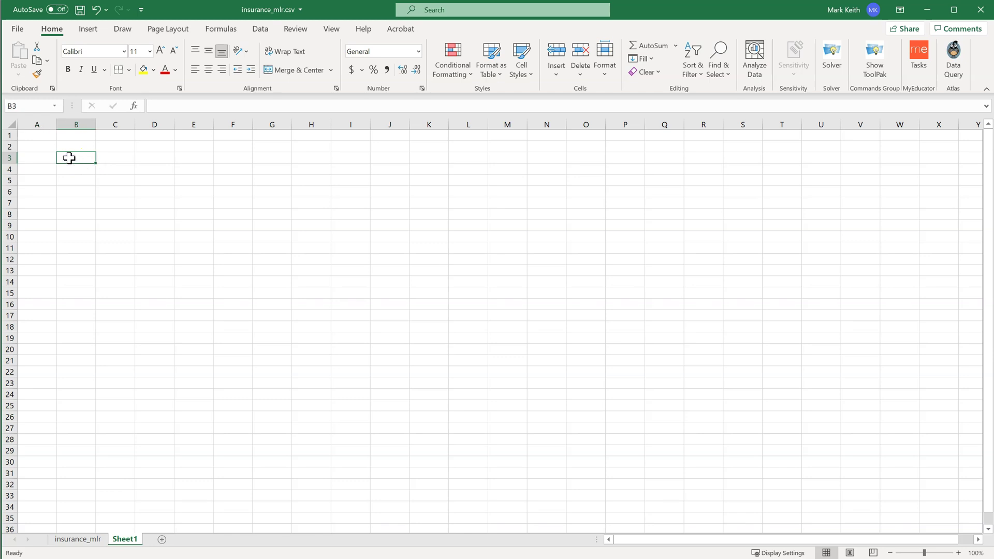
text(Variable)
key(Tab)
text(Value)
key(Down)
key(Left)
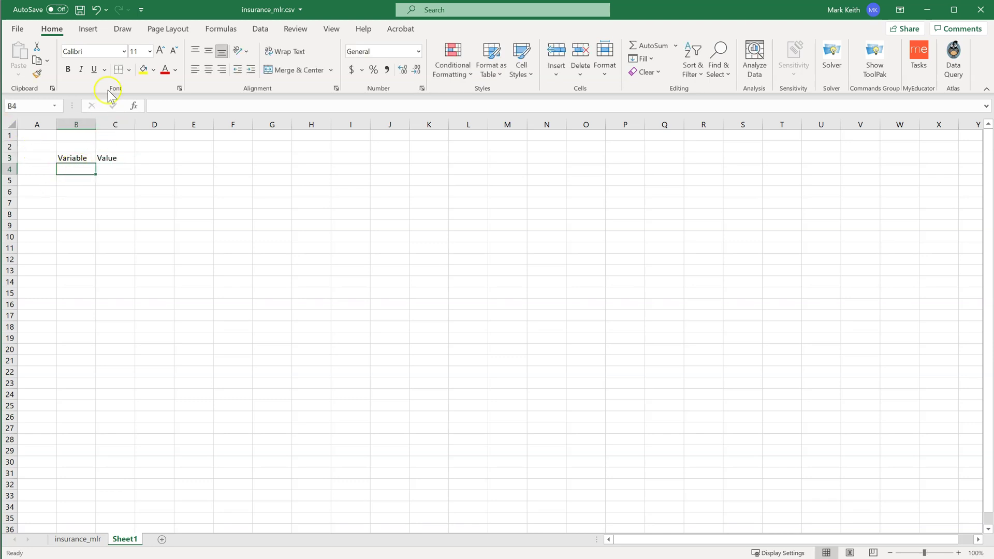
- Copy the variable names smoker through children from the second regression output on insurance_mlr into Sheet1, starting at B4
click(85, 540)
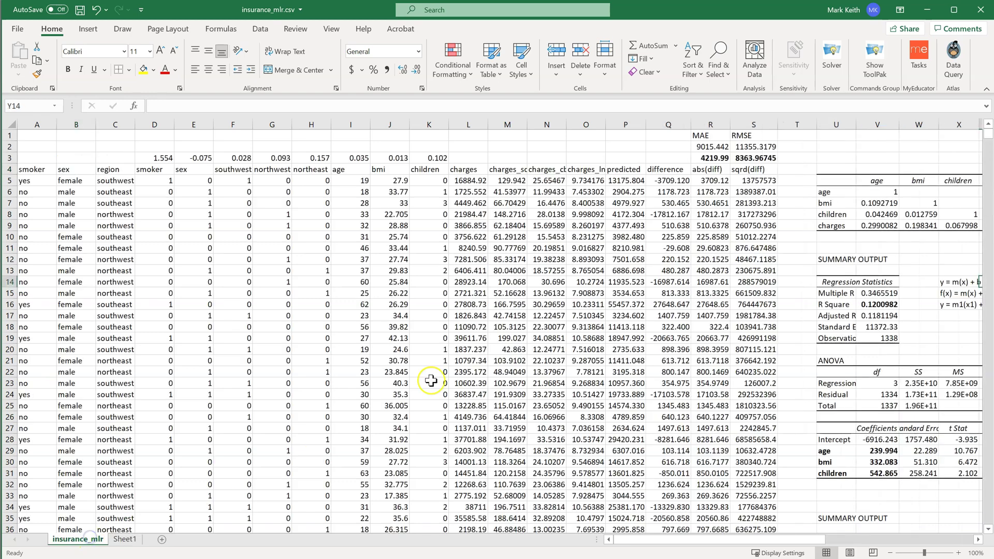
scroll(621, 370, down, 8)
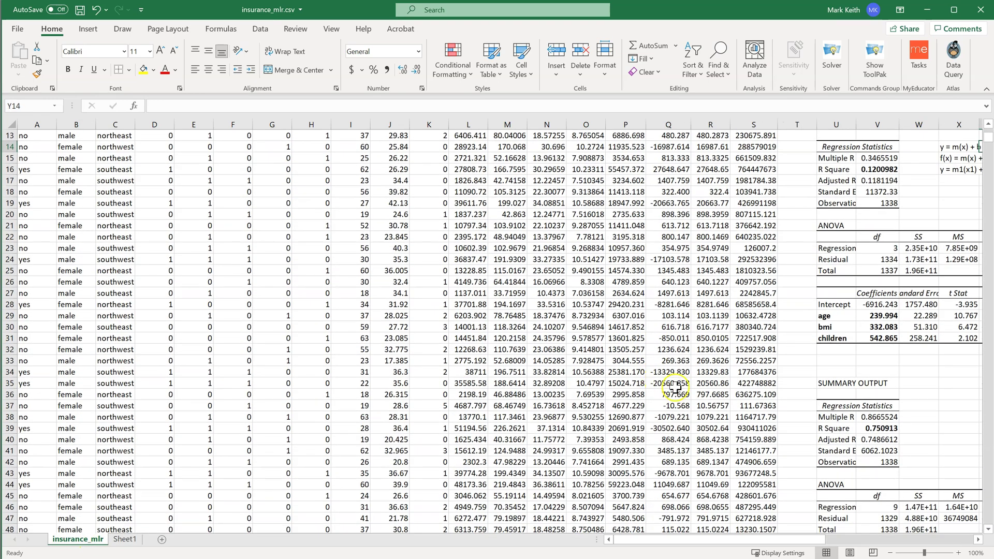
scroll(668, 409, down, 1)
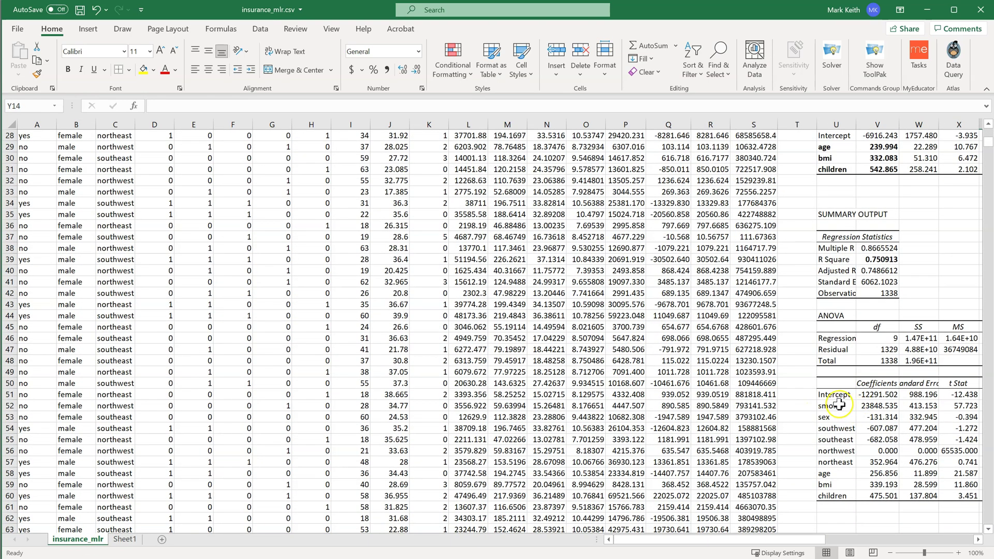
drag(839, 405, 831, 496)
key(ctrl+c)
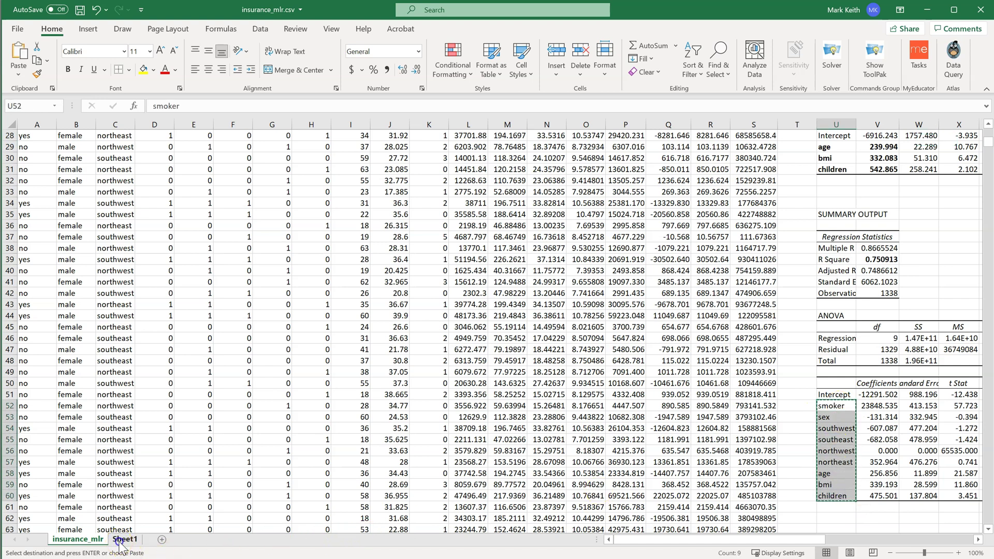
click(124, 539)
key(ctrl+v)
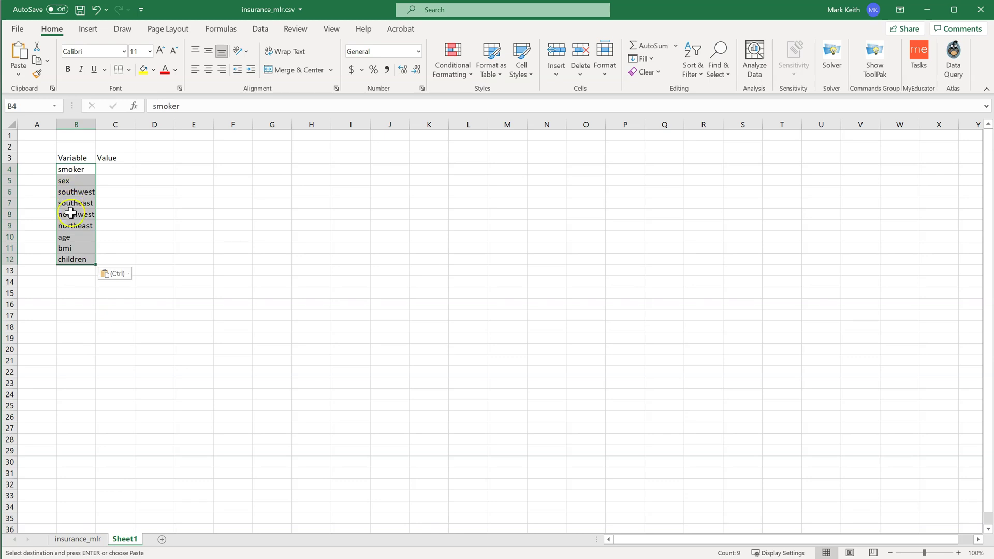
- Clear the four region dummy names, southwest through northeast, and enter "region" in B6 instead
click(75, 174)
drag(78, 191, 83, 224)
key(Escape)
key(Delete)
key(Up)
key(Down)
text(region)
key(Return)
- Move the age, bmi and children labels up to B7:B9, directly beneath region
key(Down)
key(Down)
key(Down)
key(Down)
key(Up)
key(shift+Down)
key(shift+Down)
key(ctrl+c)
key(Up)
key(Up)
key(Up)
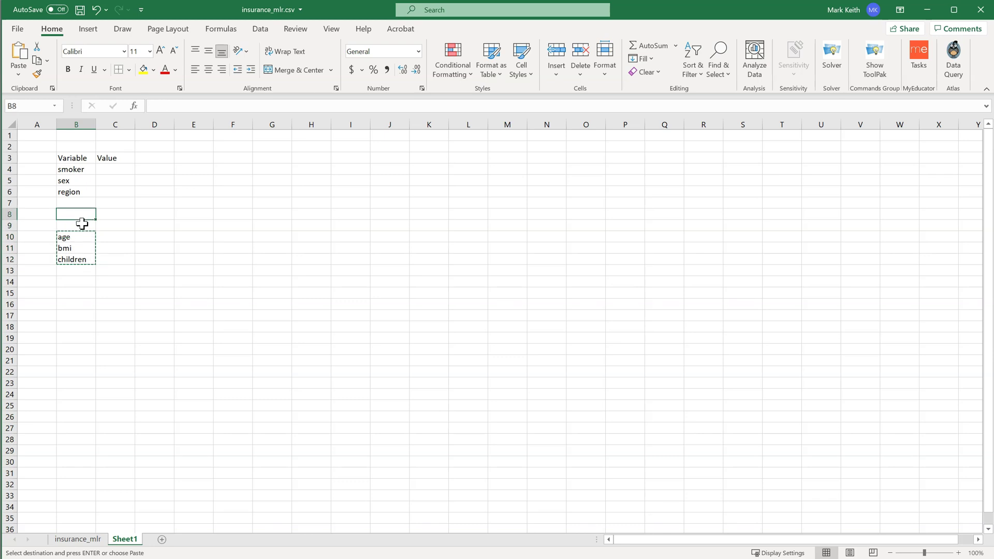
key(ctrl+v)
- Add a bottom border and a top border to the Variable and Value header cells B3:C3
key(Up)
key(Up)
key(Up)
key(Up)
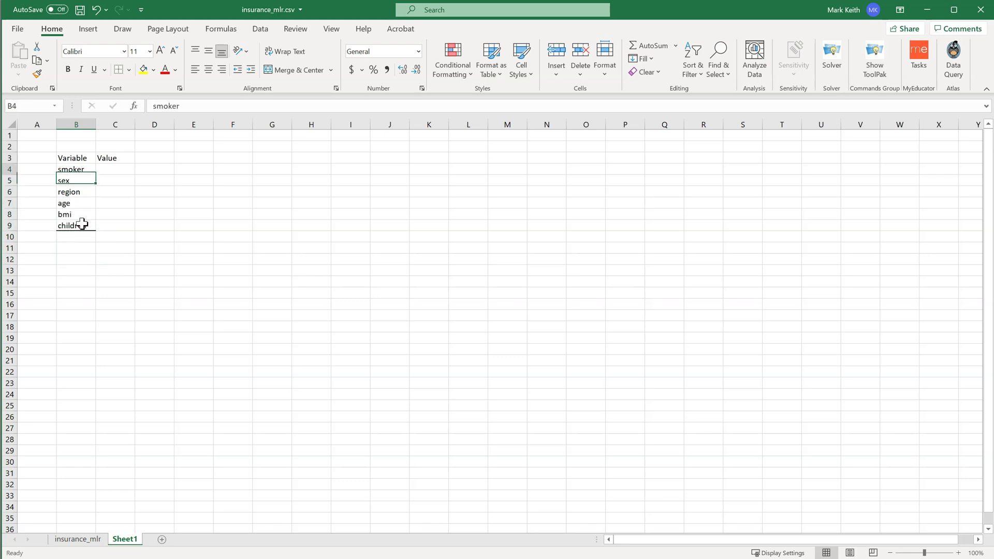
key(shift+Right)
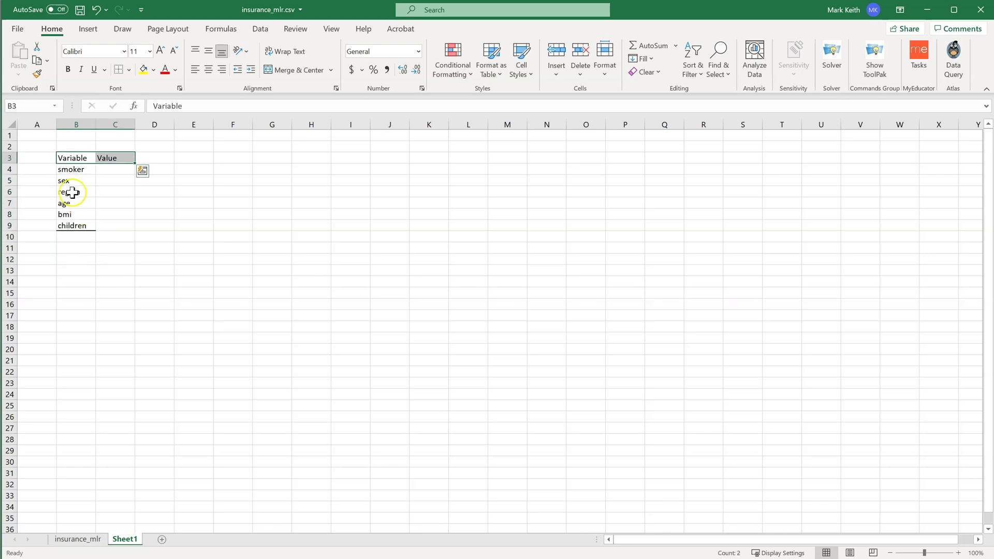
click(130, 70)
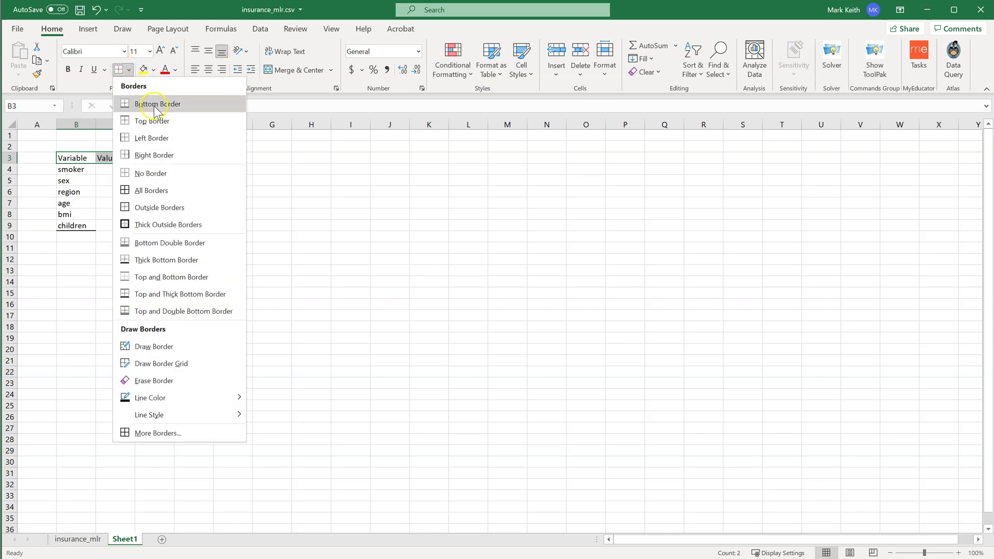
click(155, 104)
click(129, 71)
click(157, 119)
- Add a bottom border beneath the children row across B9:C9
click(101, 225)
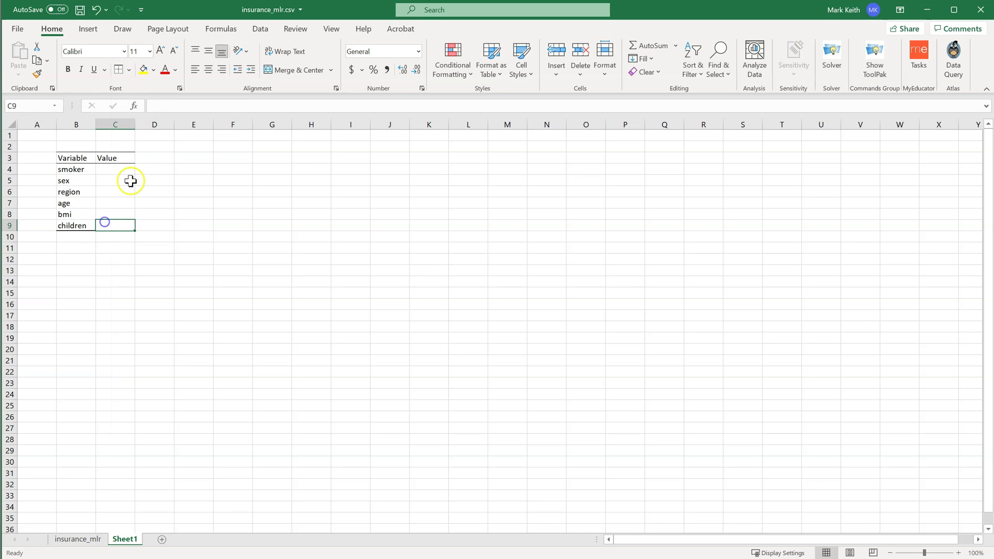
click(78, 223)
drag(78, 224, 104, 223)
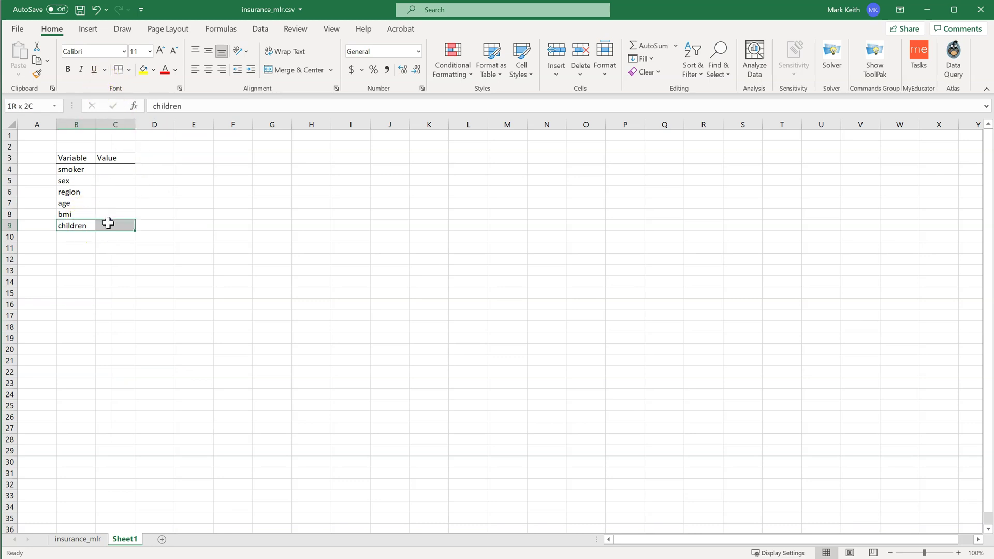
click(129, 71)
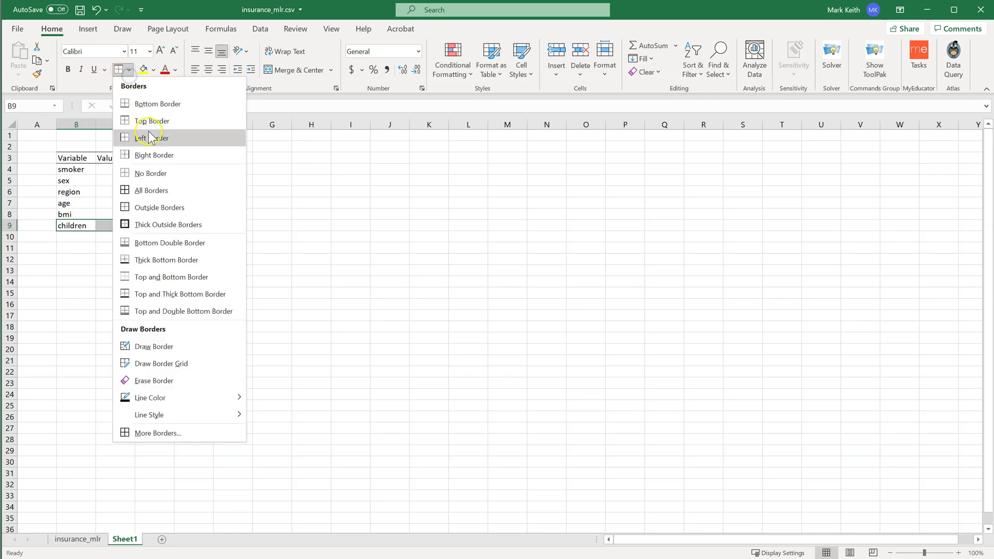
click(139, 104)
- Enter the label "prediction ->" in B10 and align it to the right
click(90, 241)
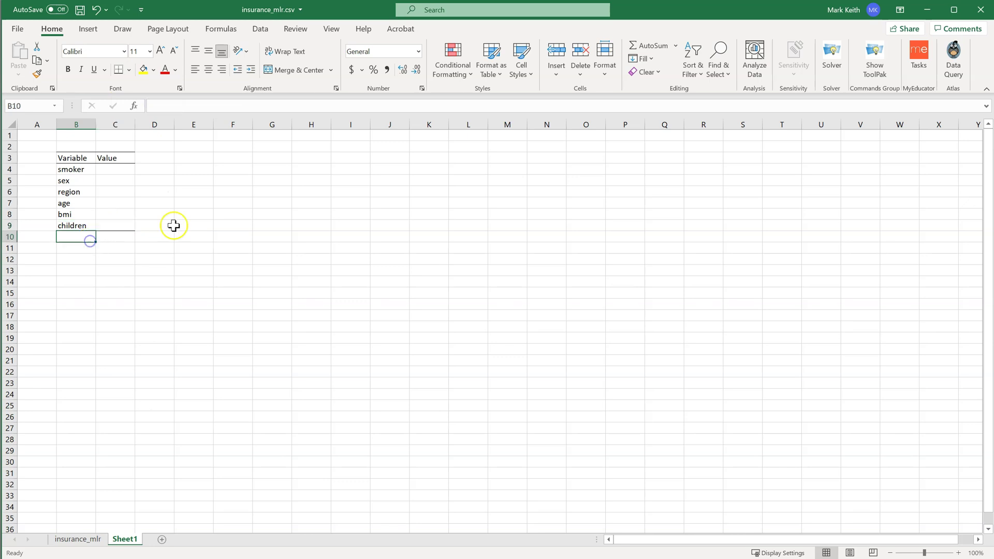
text(prediction ->)
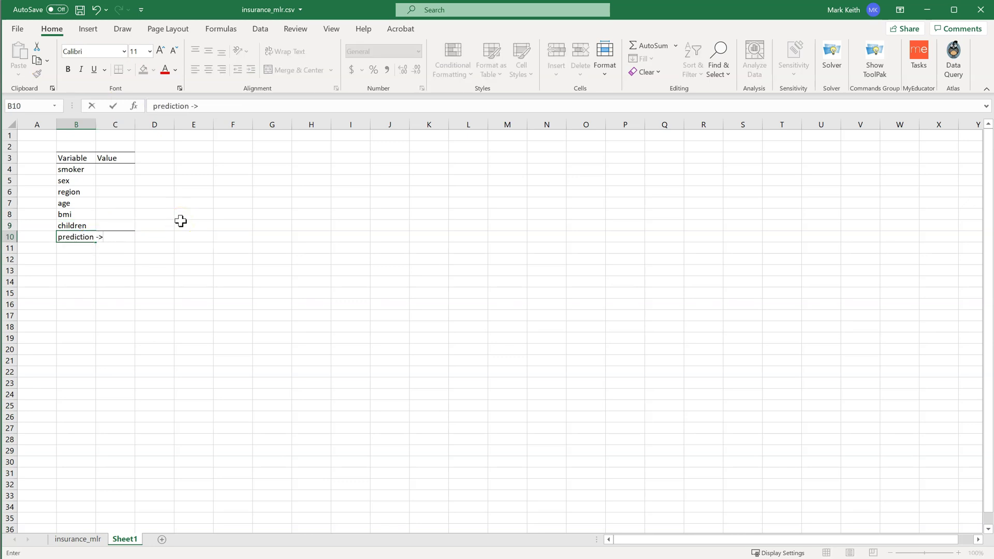
key(Return)
key(Up)
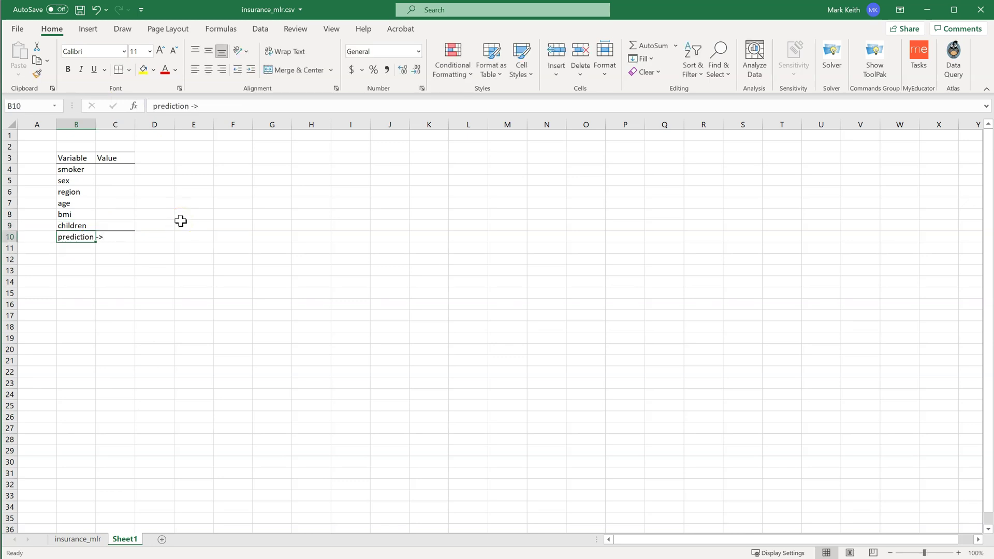
click(222, 69)
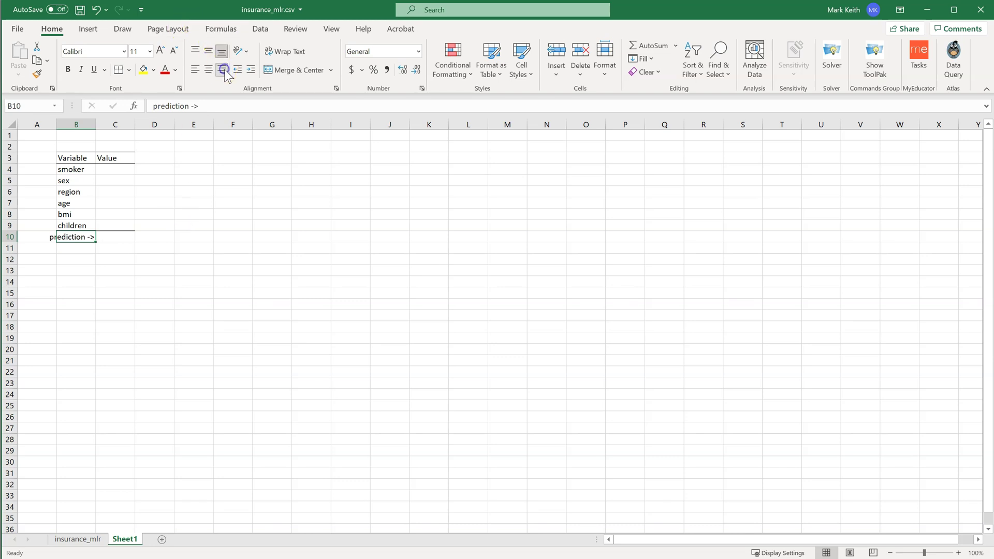
click(176, 278)
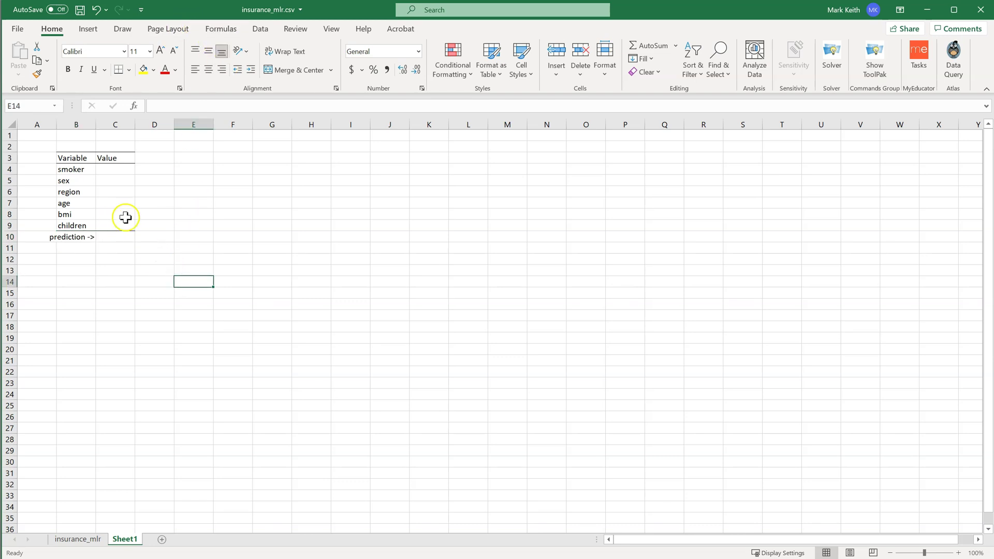
click(123, 173)
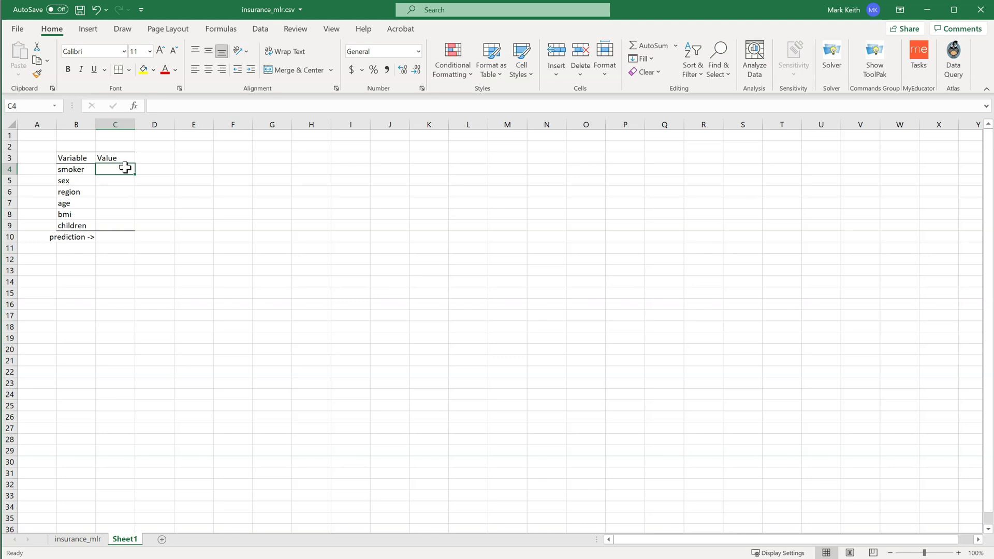
text(yes)
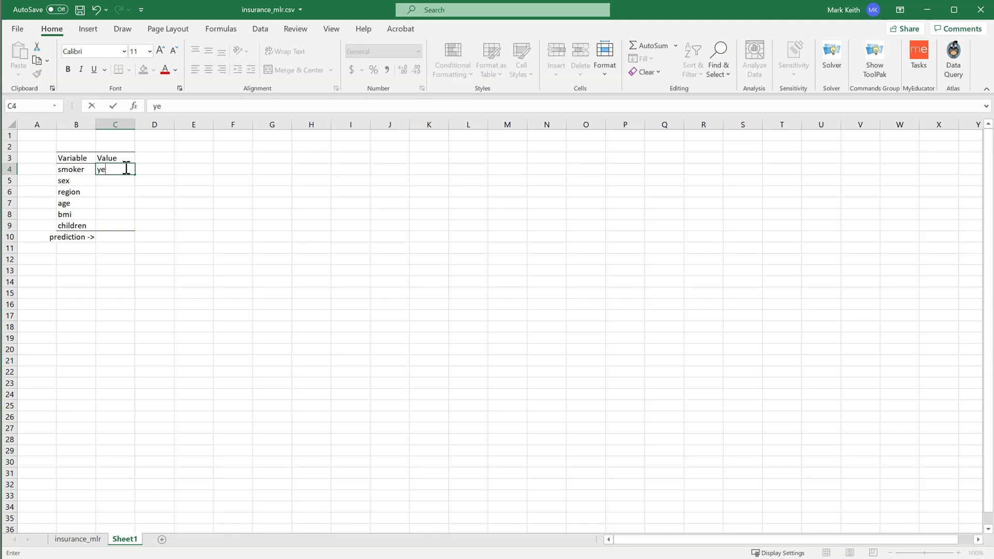
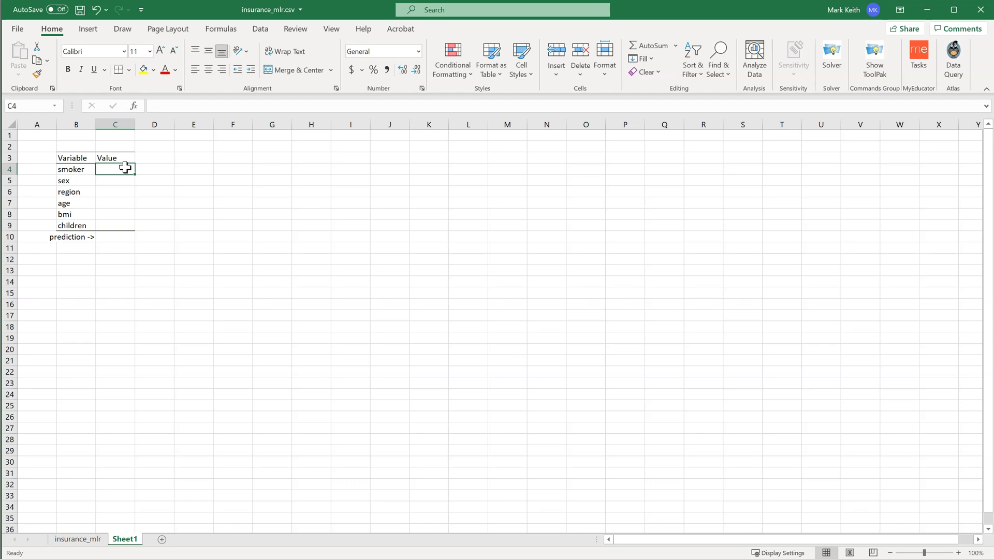
key(shift+Right)
key(shift+Left)
- List the smoker options "yes" and "no" in H4:H5
key(Right)
key(Right)
key(Right)
key(Right)
key(Right)
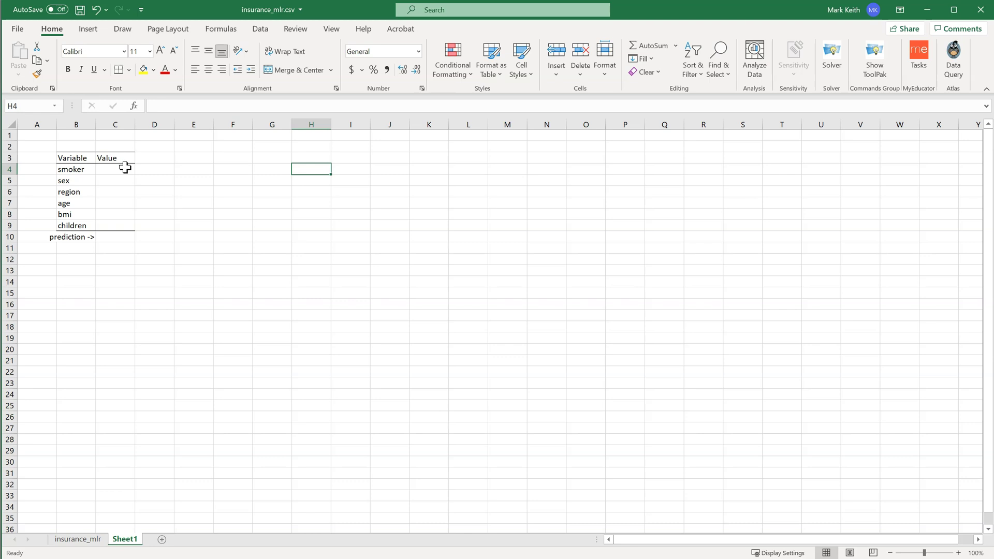
text(yes)
key(Return)
text(no)
key(Return)
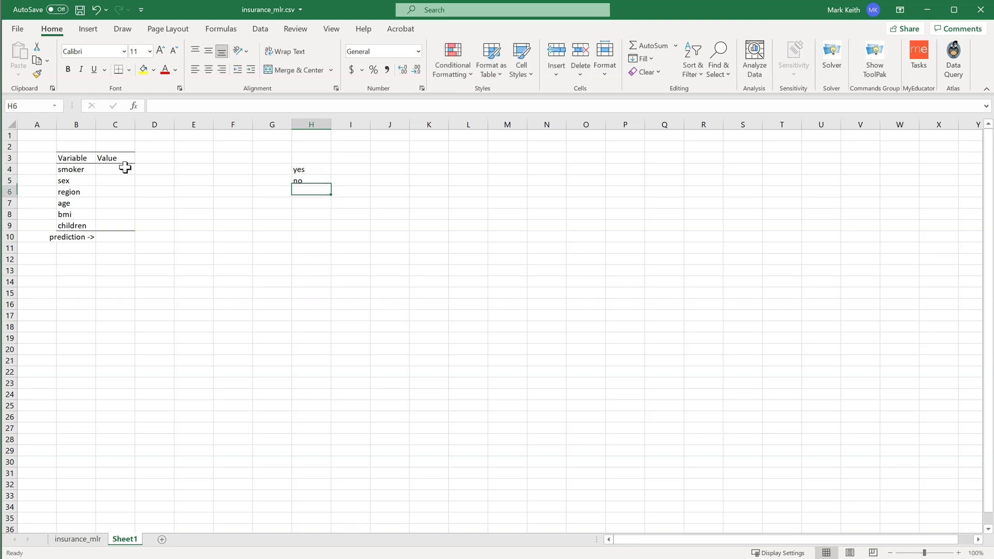
- List the sex options "female" and "male" in I4:I5
key(Up)
key(Up)
key(Right)
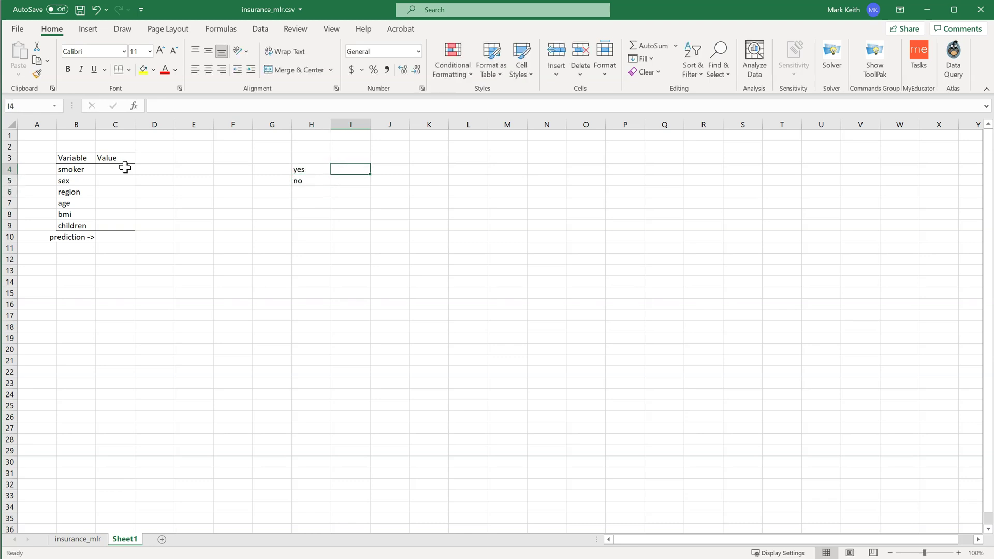
text(female)
key(Return)
text(m)
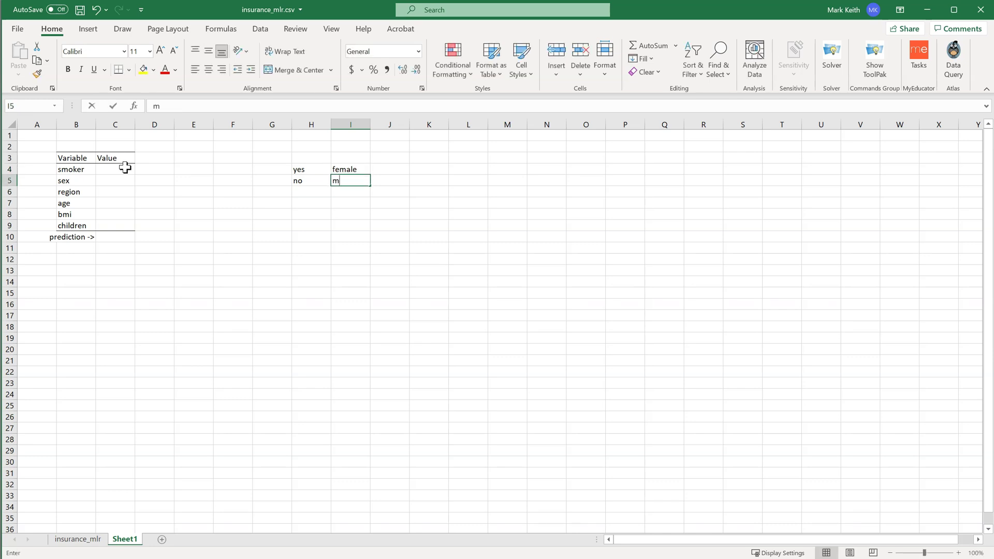
text(el)
key(BackSpace)
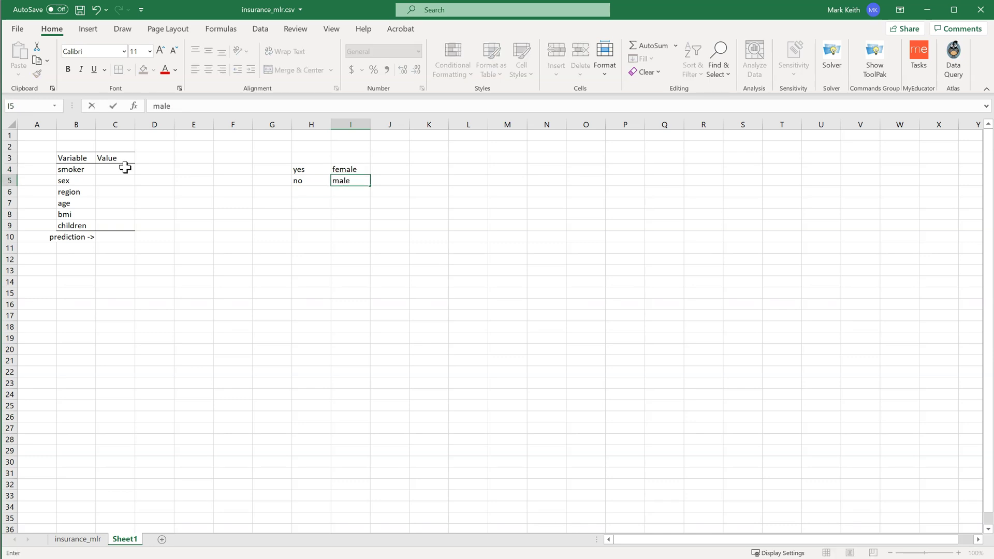
- List the region options northeast, northwest, southeast and southwest in J4:J7, and return to the smoker value cell C4
key(Up)
key(Right)
text(no)
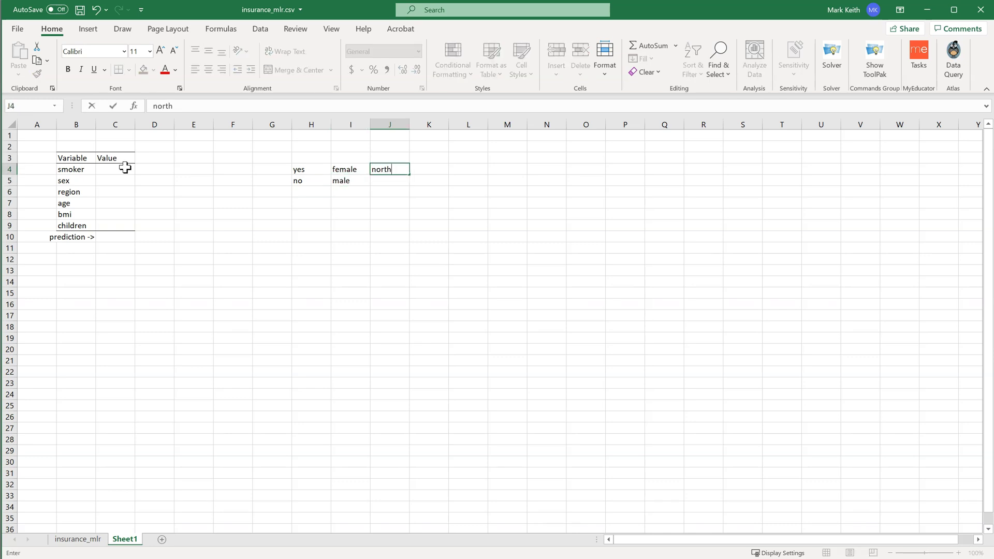
text(rtheast)
key(Return)
text(n)
key(Return)
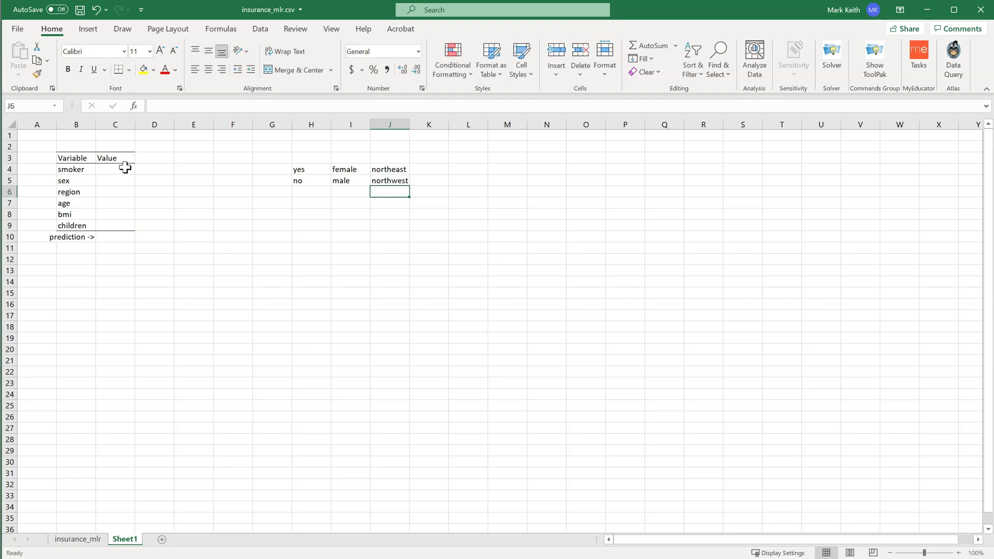
text(southeast)
key(Return)
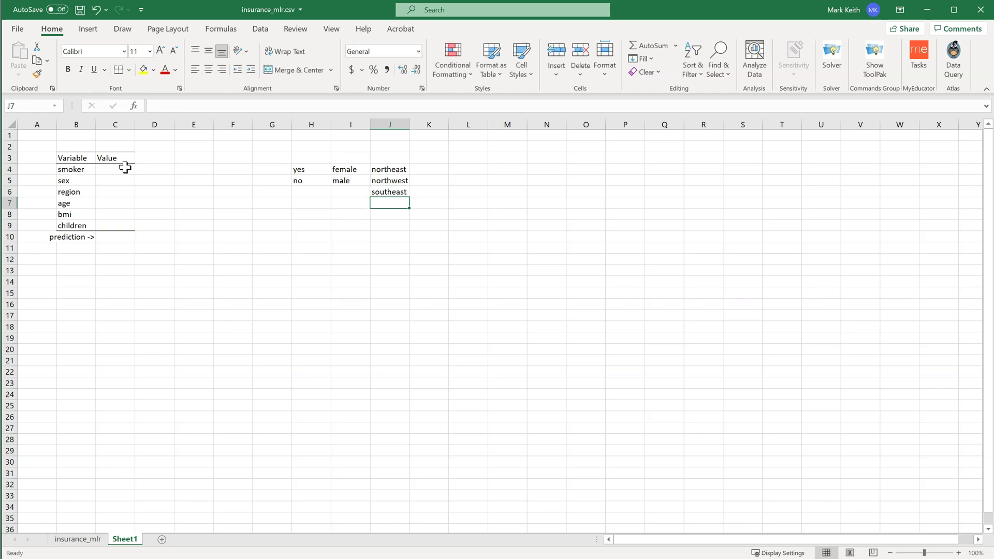
text(southwest)
key(Return)
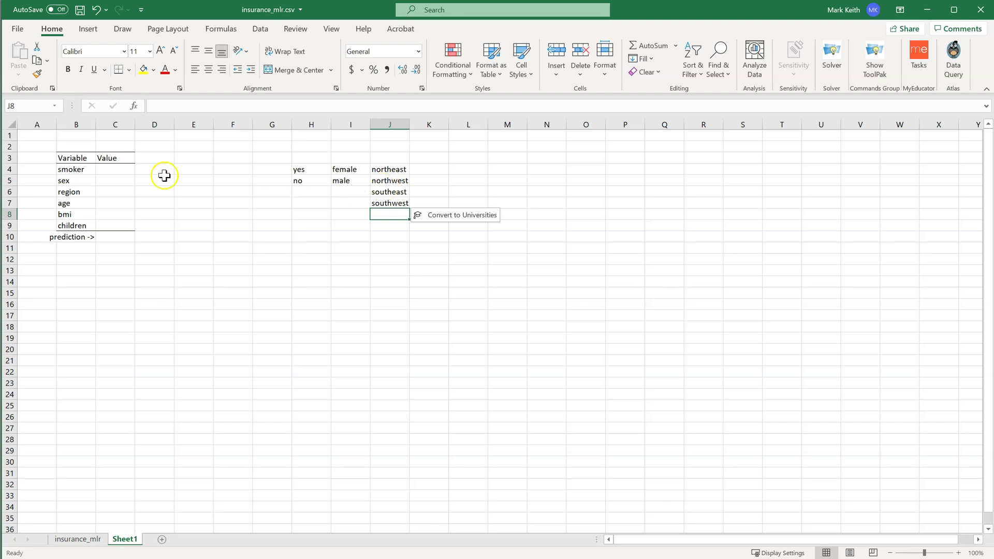
click(127, 171)
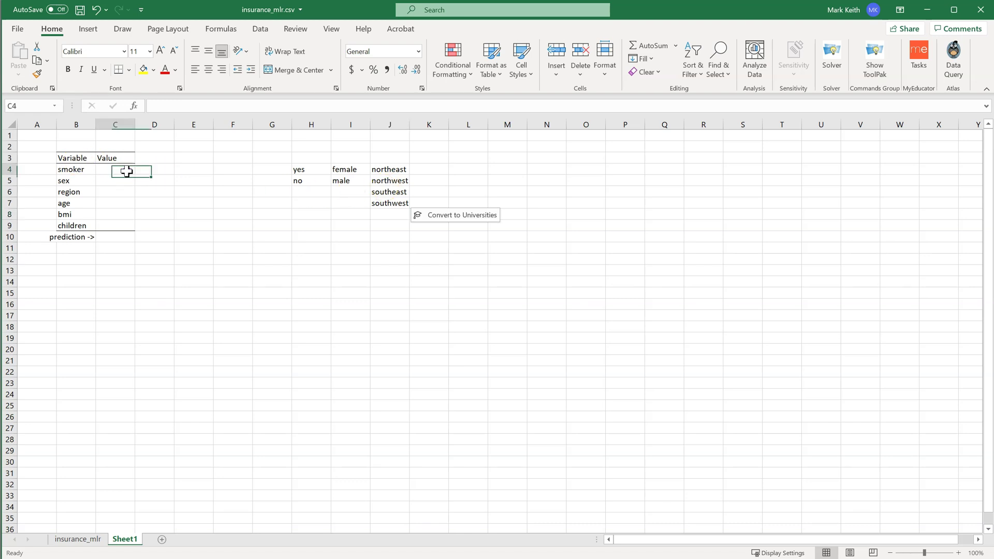
- Add list data validation to the smoker value cell C4 with source H4:H5, and choose "no"
click(261, 29)
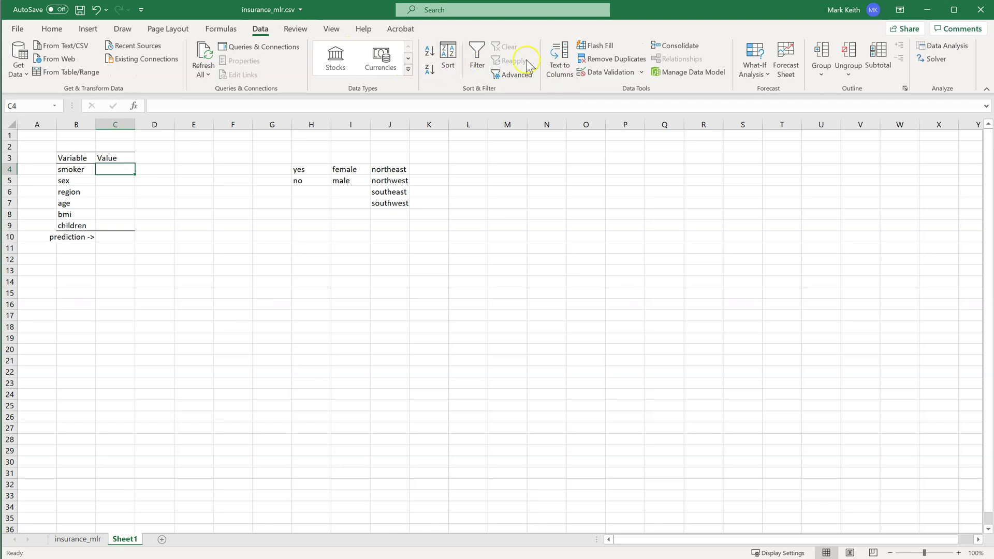
click(641, 72)
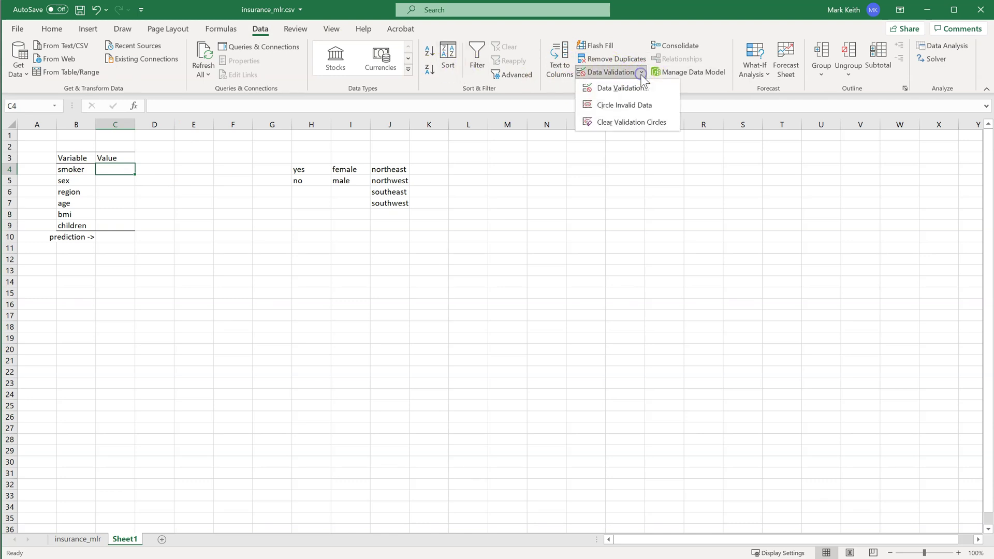
click(628, 89)
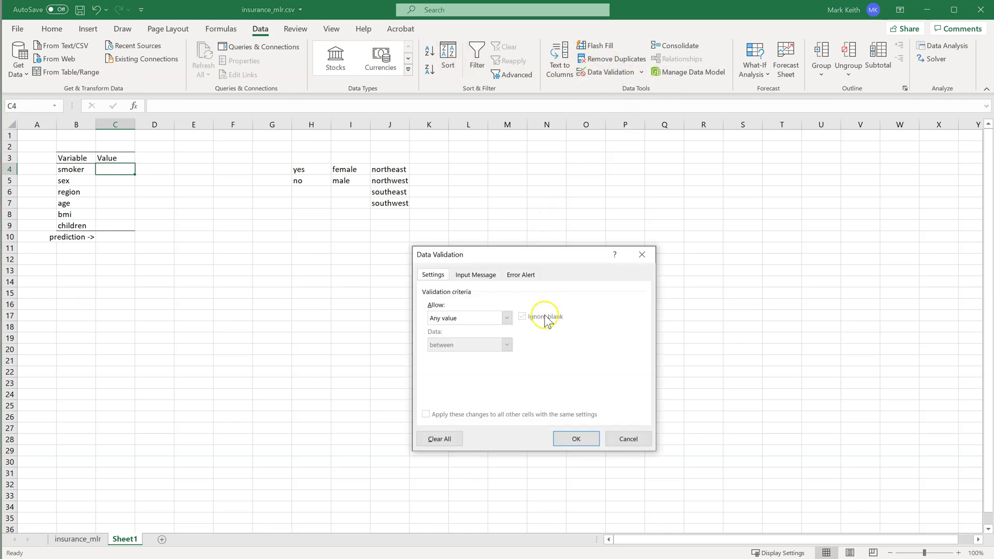
click(462, 319)
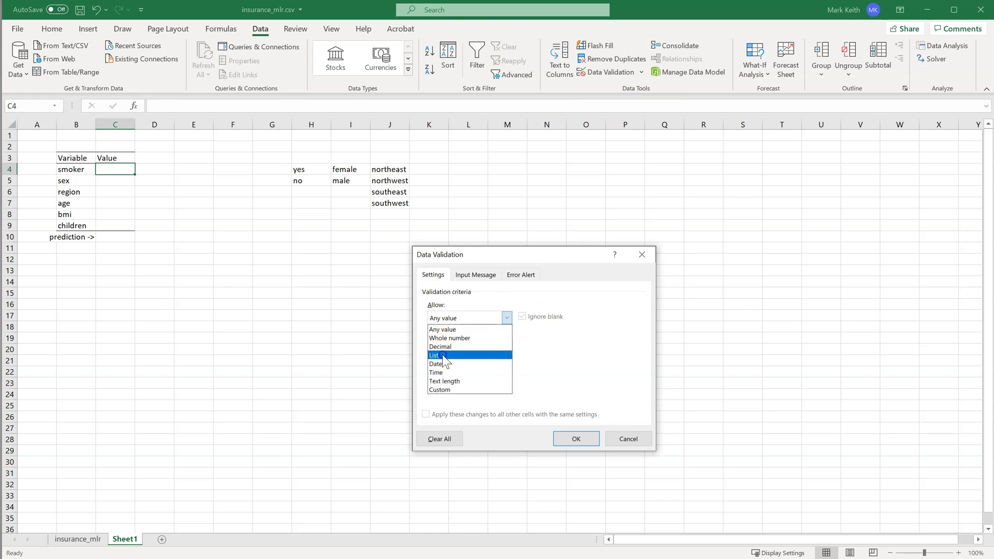
click(444, 357)
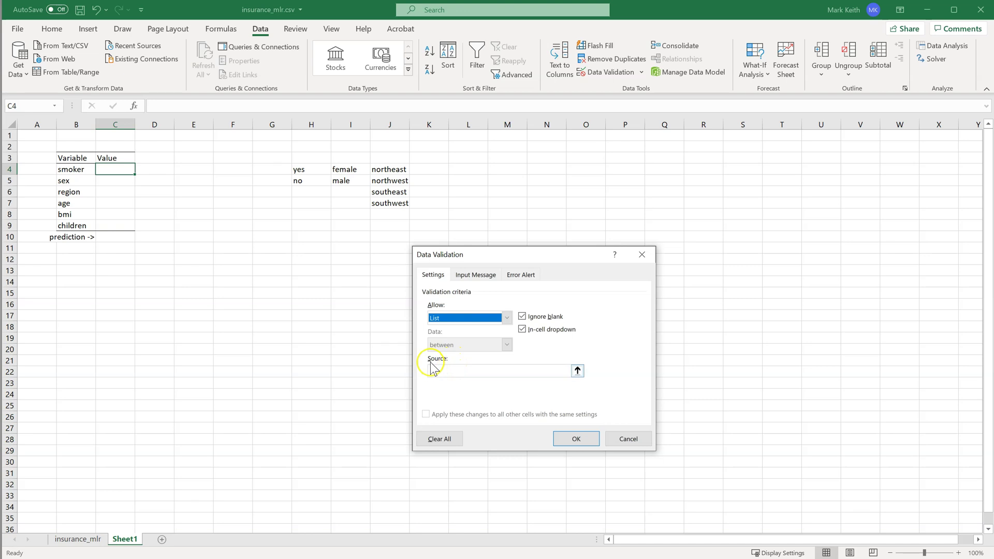
click(578, 371)
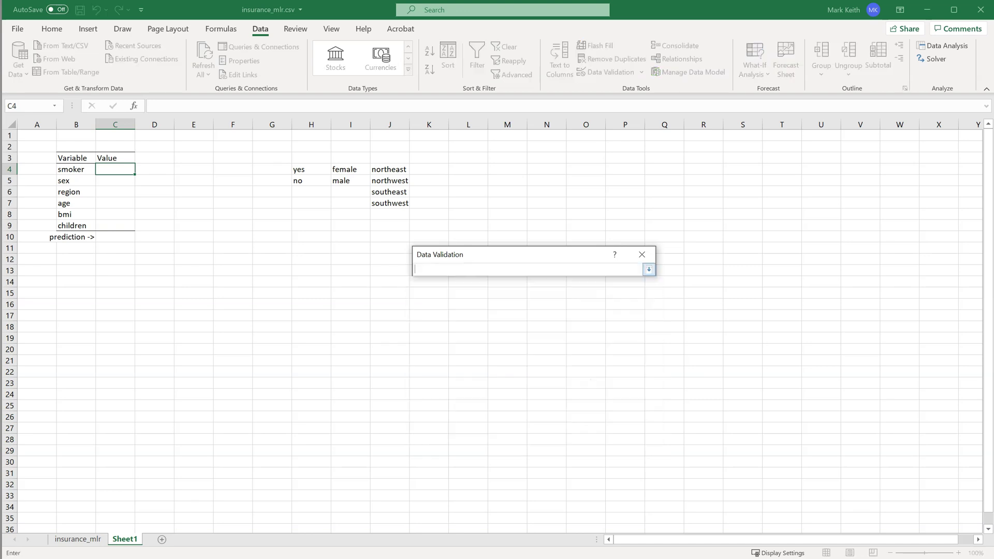
drag(302, 168, 307, 177)
key(Return)
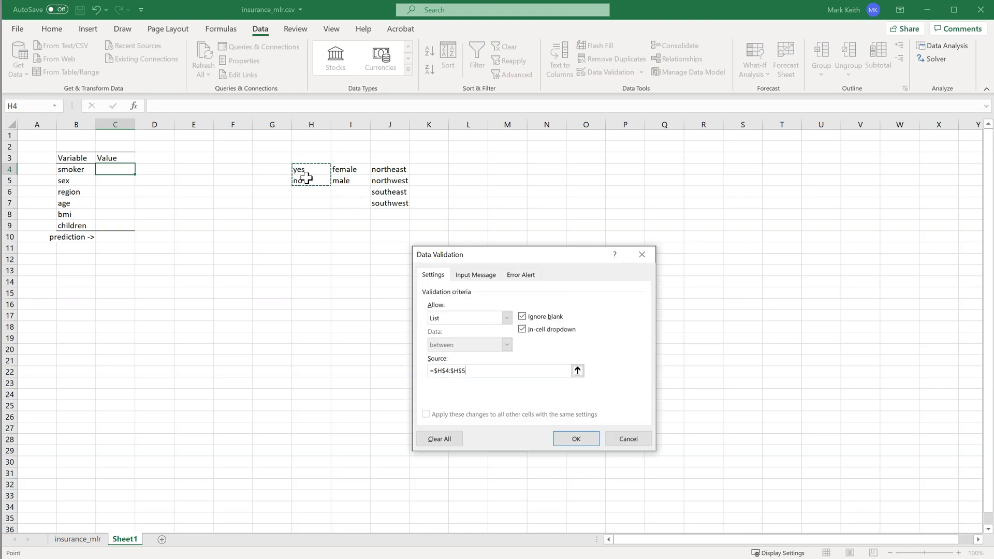
key(Return)
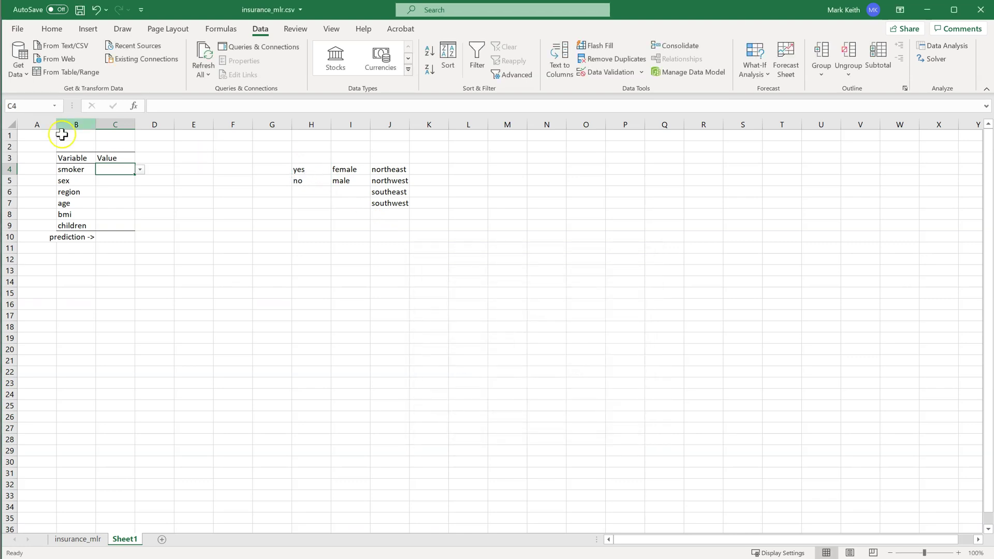
click(140, 170)
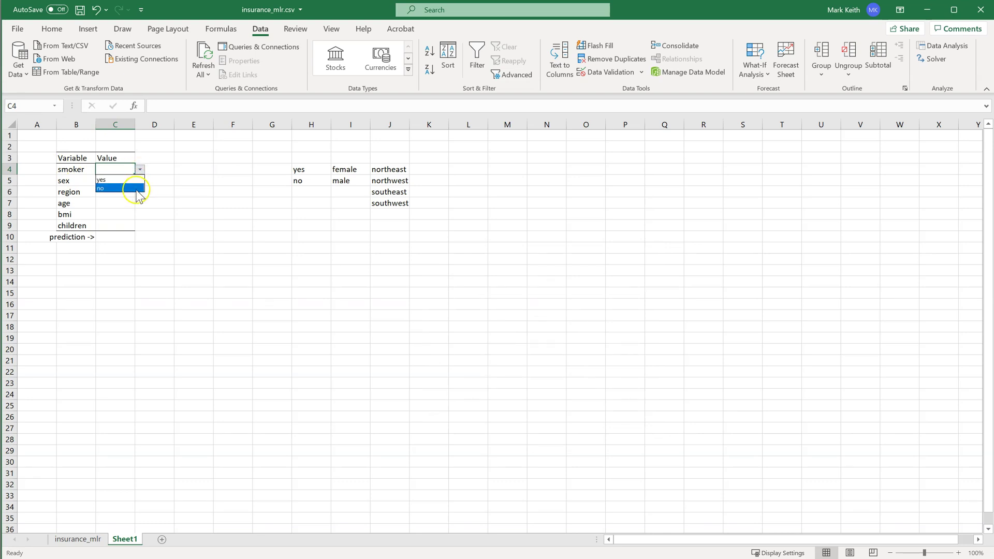
click(138, 188)
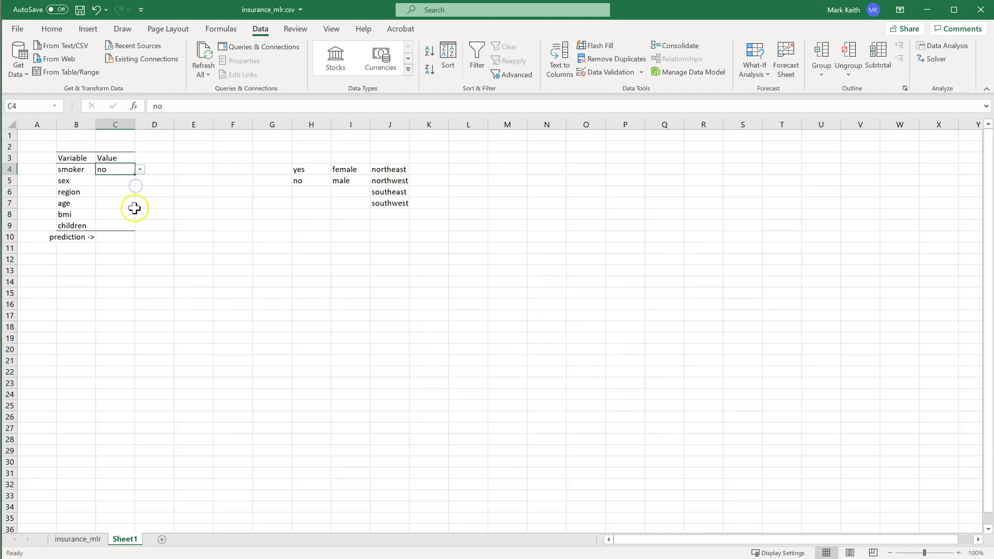
- Add list data validation to the sex value cell C5 with source I4:I5, and choose "male"
click(112, 180)
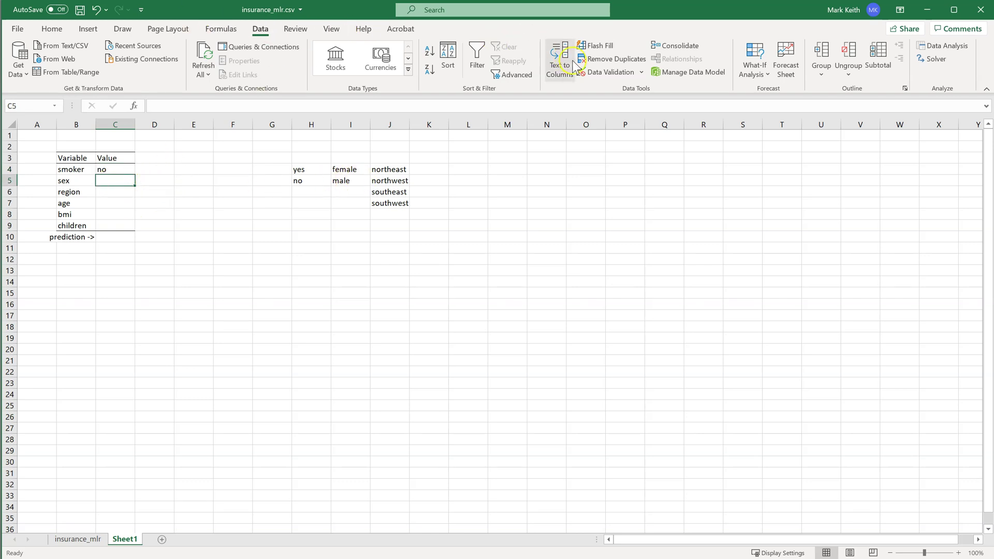
click(641, 72)
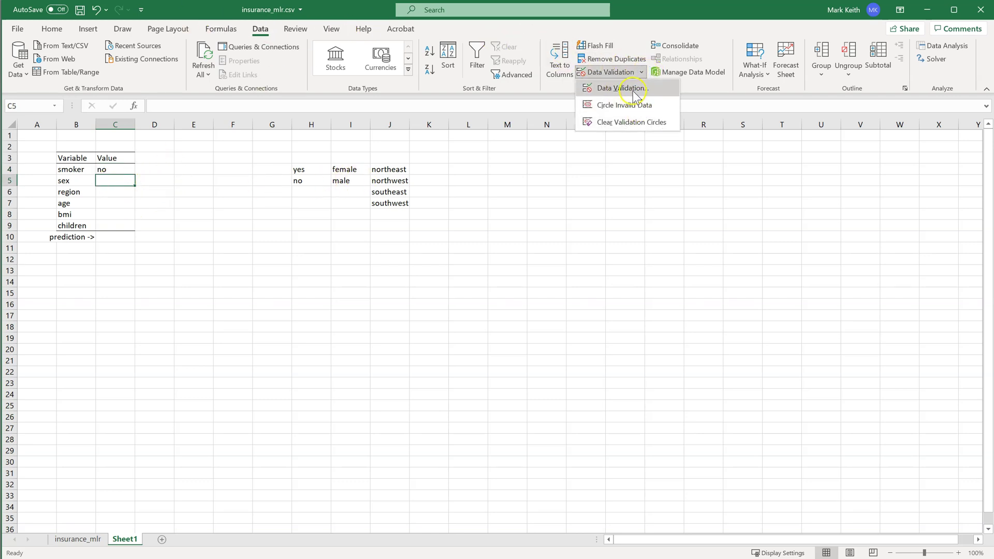
click(633, 92)
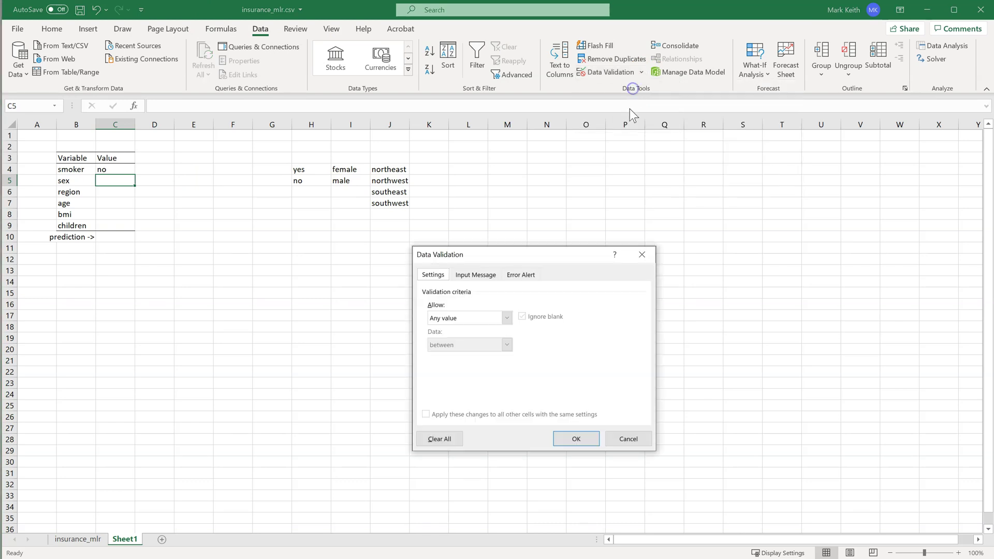
click(507, 318)
click(476, 354)
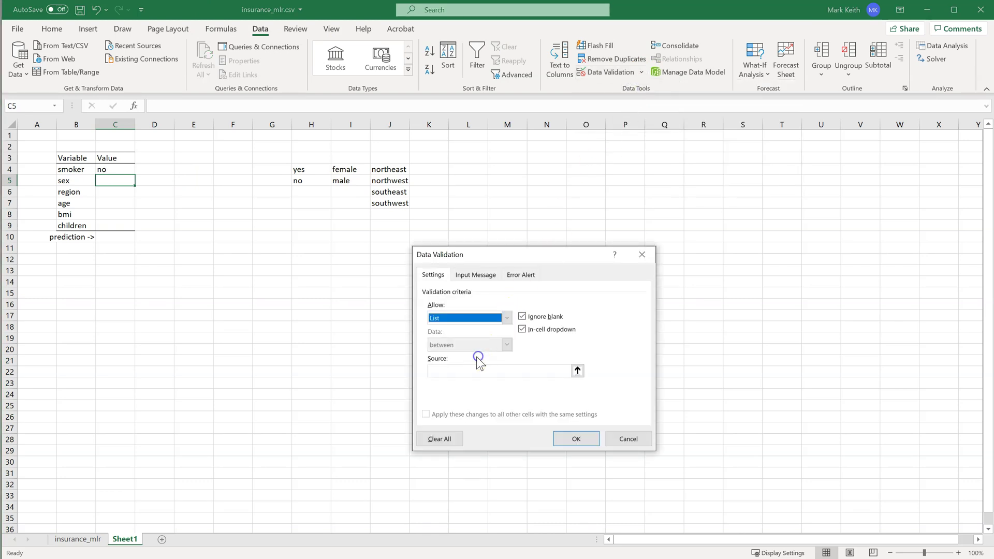
click(560, 371)
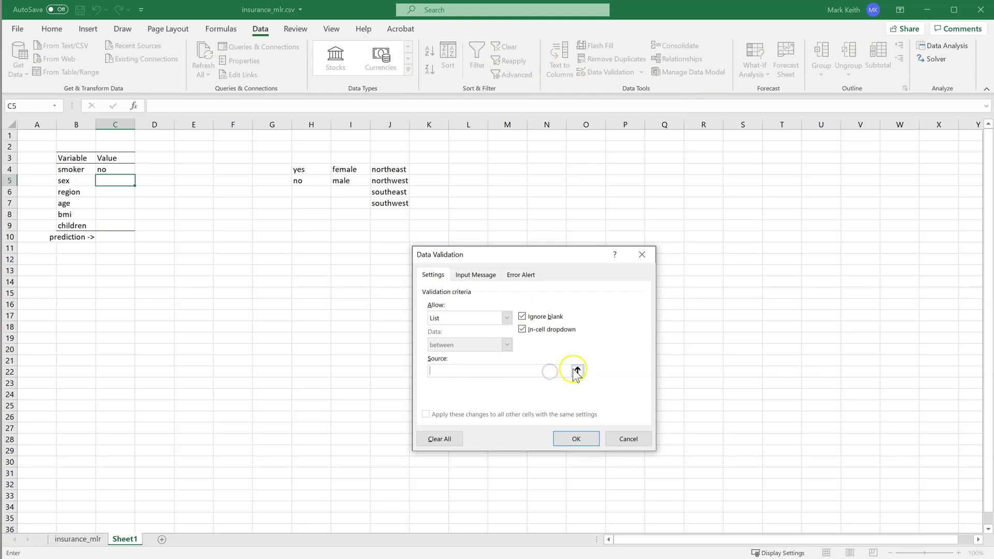
drag(344, 170, 350, 182)
key(Return)
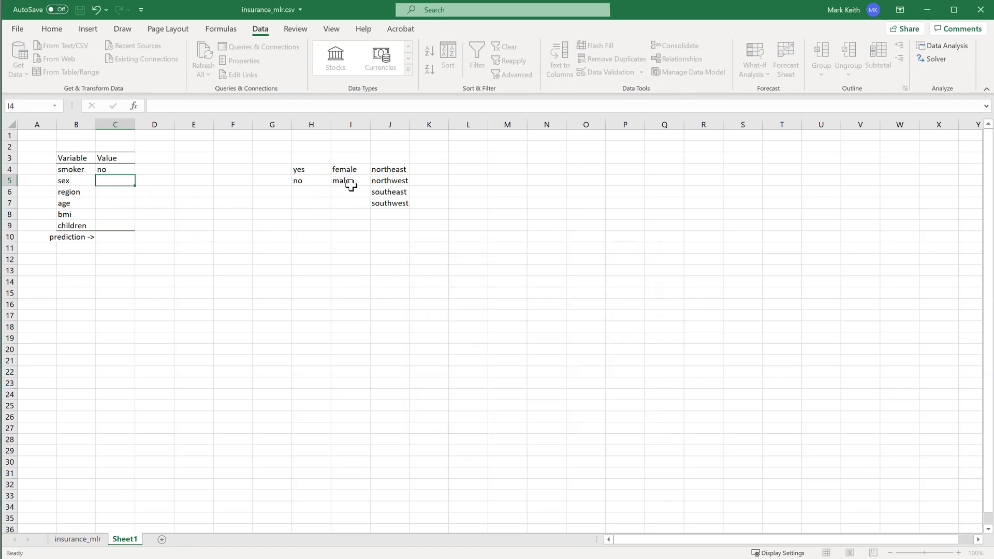
click(140, 180)
click(123, 200)
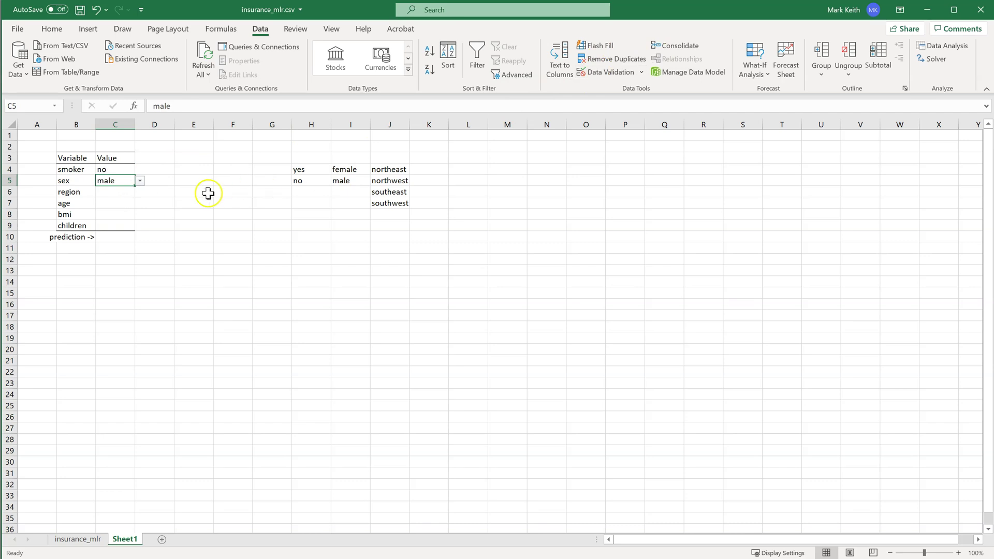
- Add list data validation to the region value cell C6 with source J4:J7, and choose "southwest"
click(108, 192)
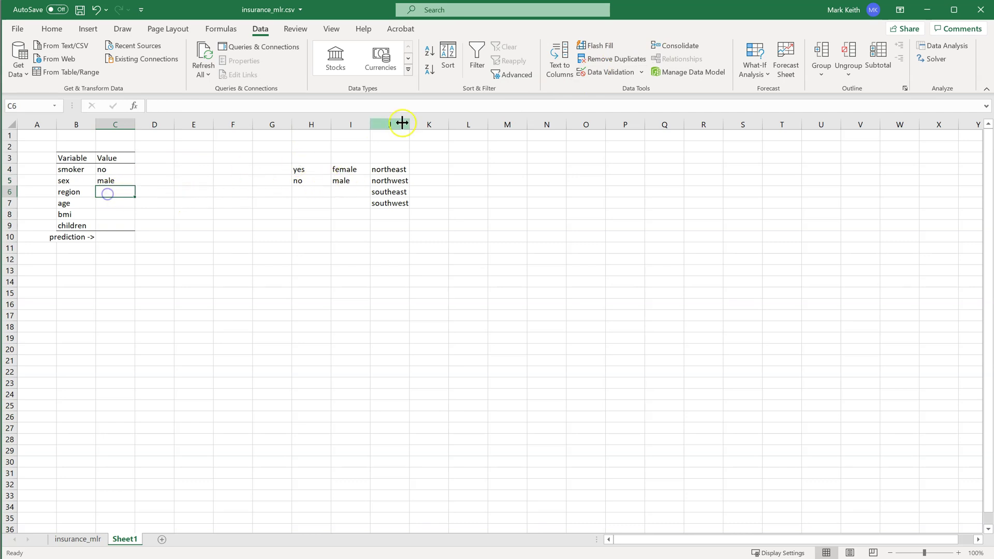
click(608, 77)
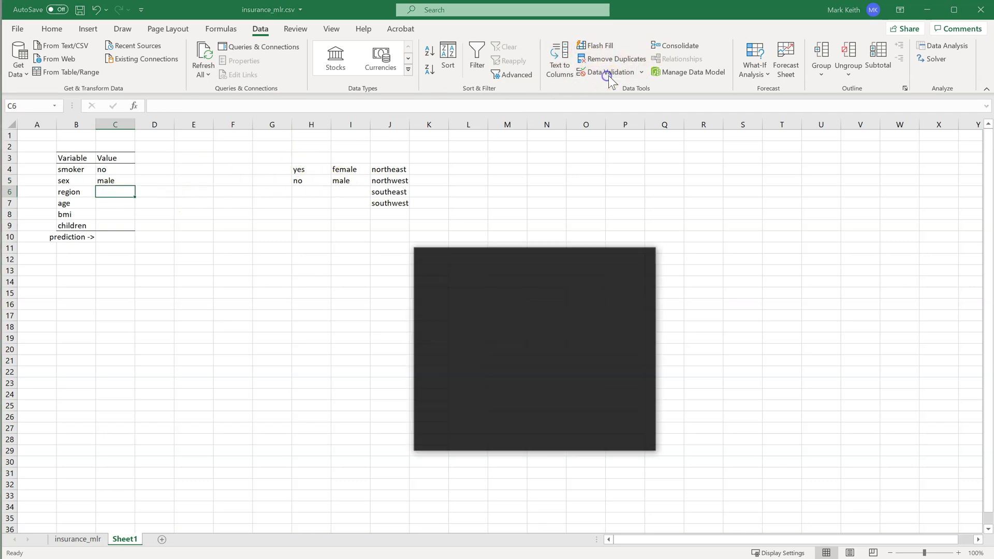
click(506, 318)
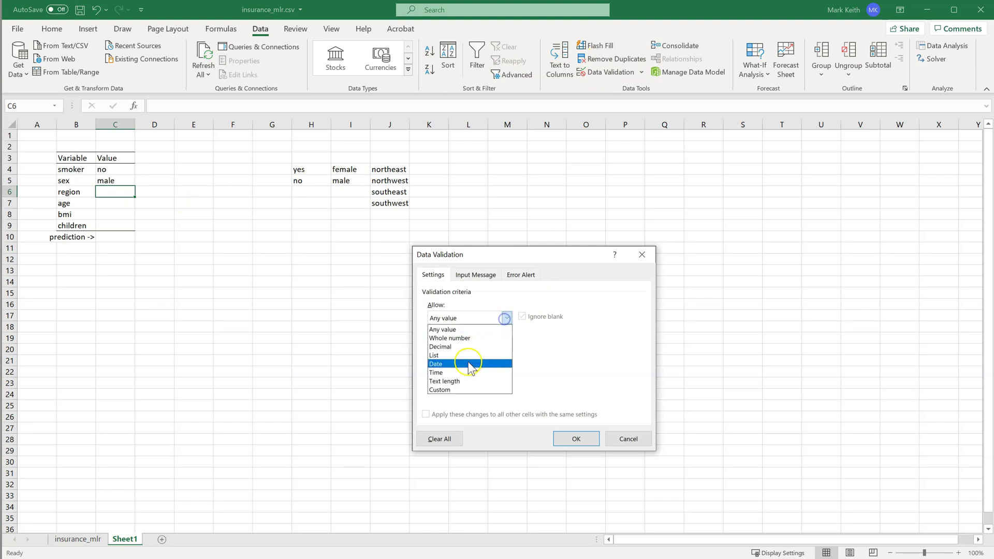
click(467, 354)
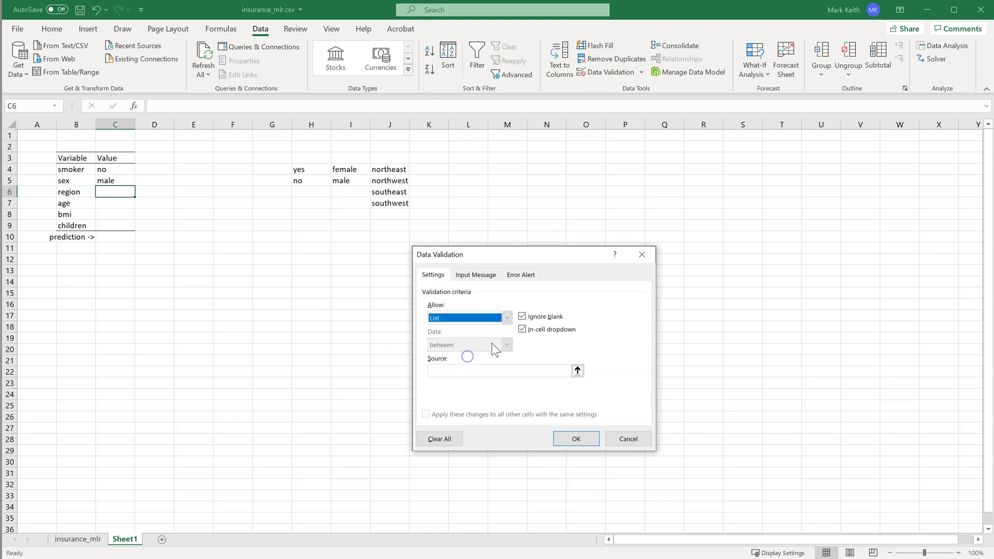
click(546, 369)
drag(401, 170, 393, 201)
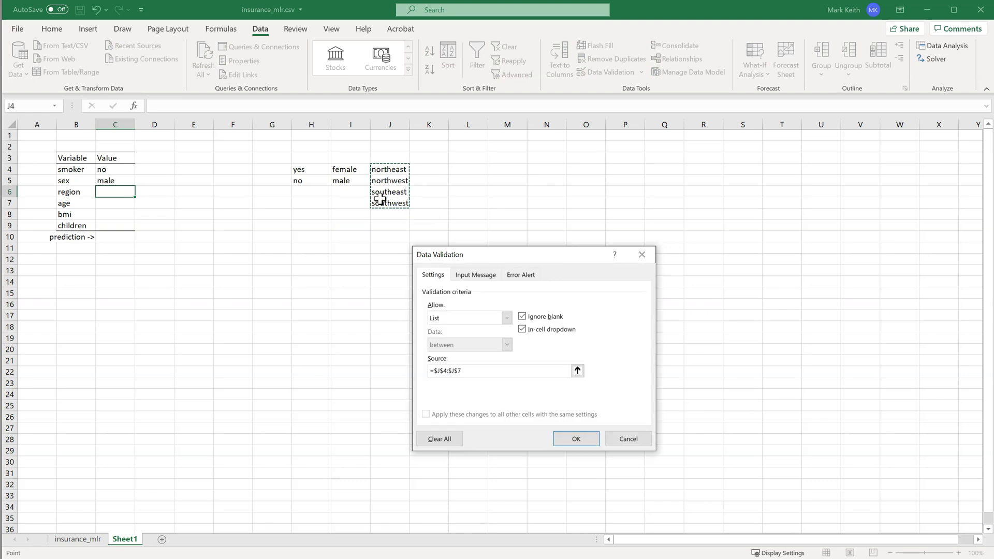
key(Return)
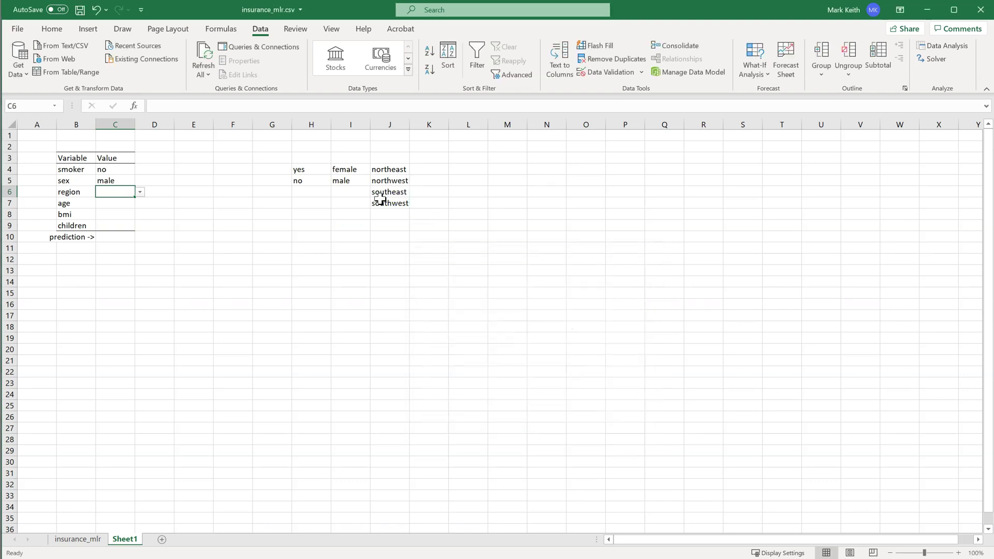
click(140, 192)
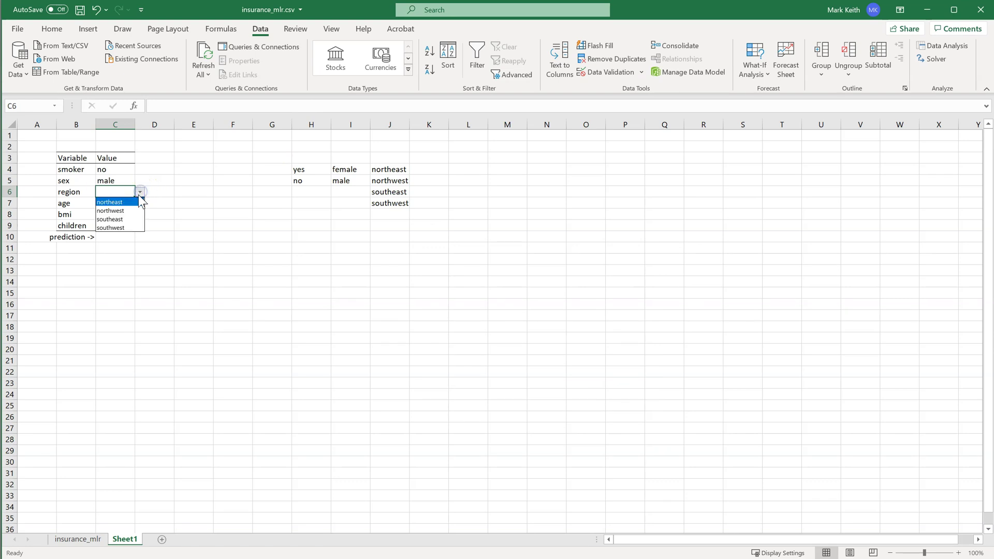
click(137, 221)
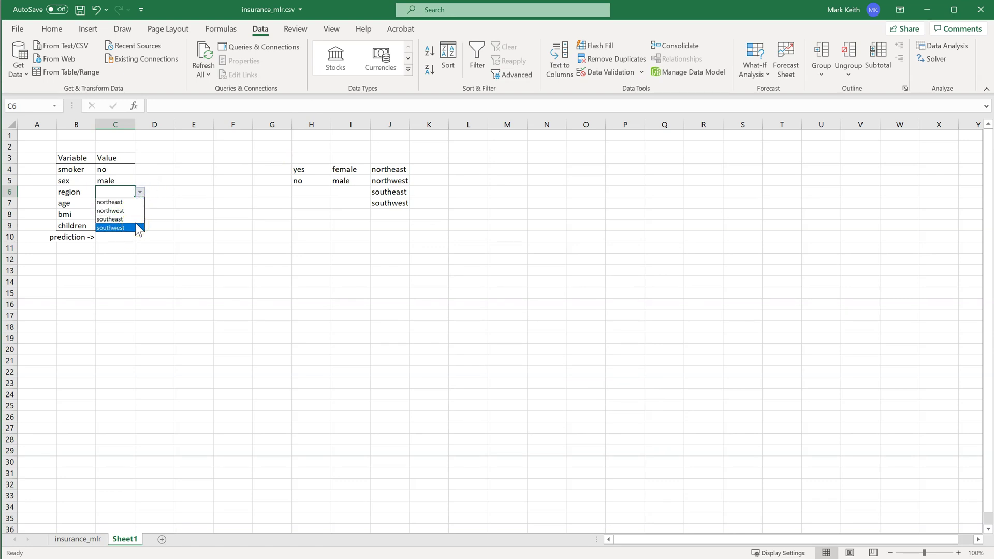
click(137, 219)
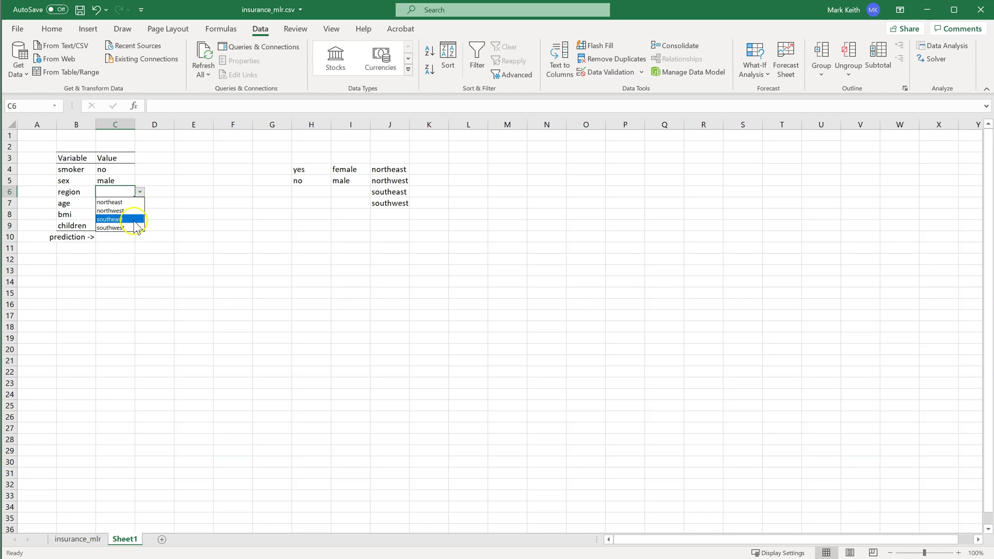
click(130, 228)
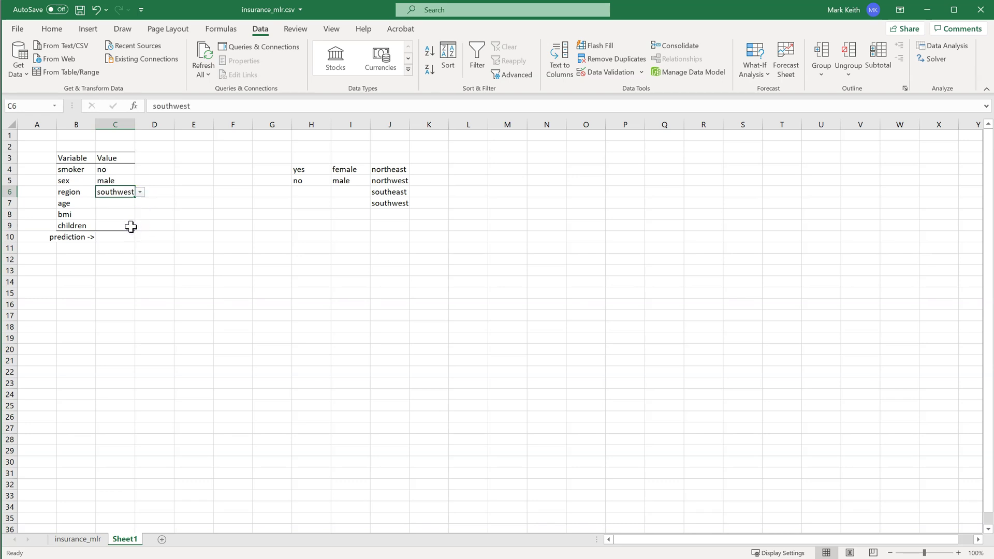
click(117, 204)
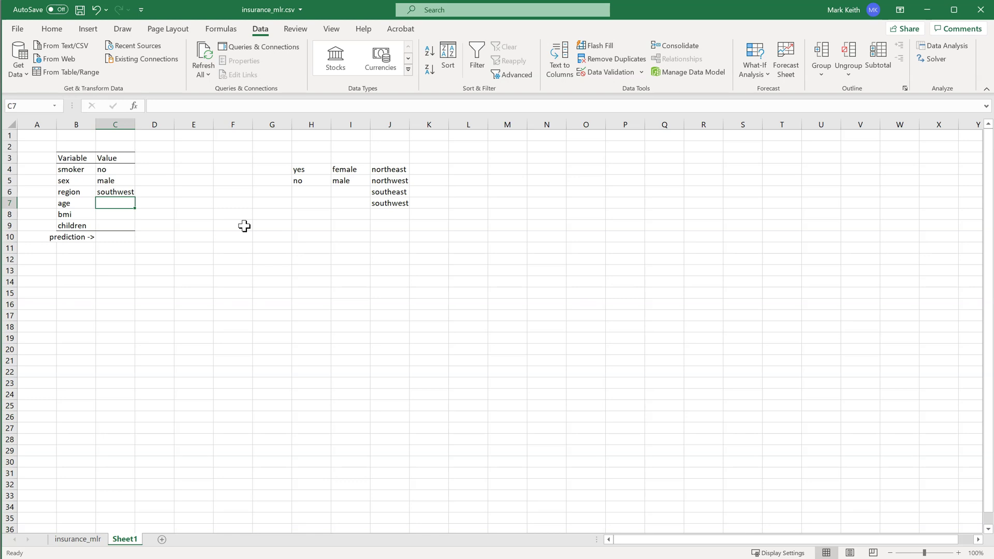
key(Down)
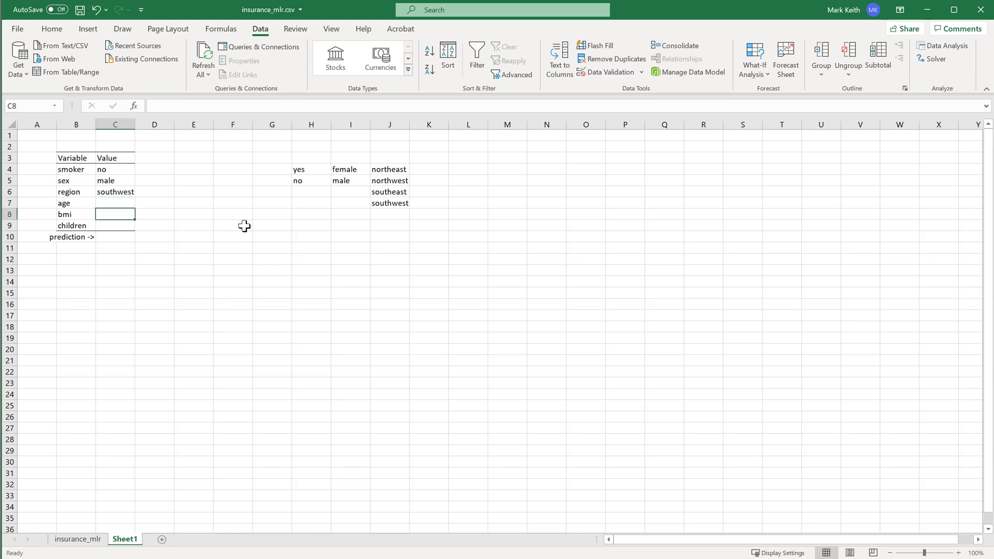
key(Right)
key(Right)
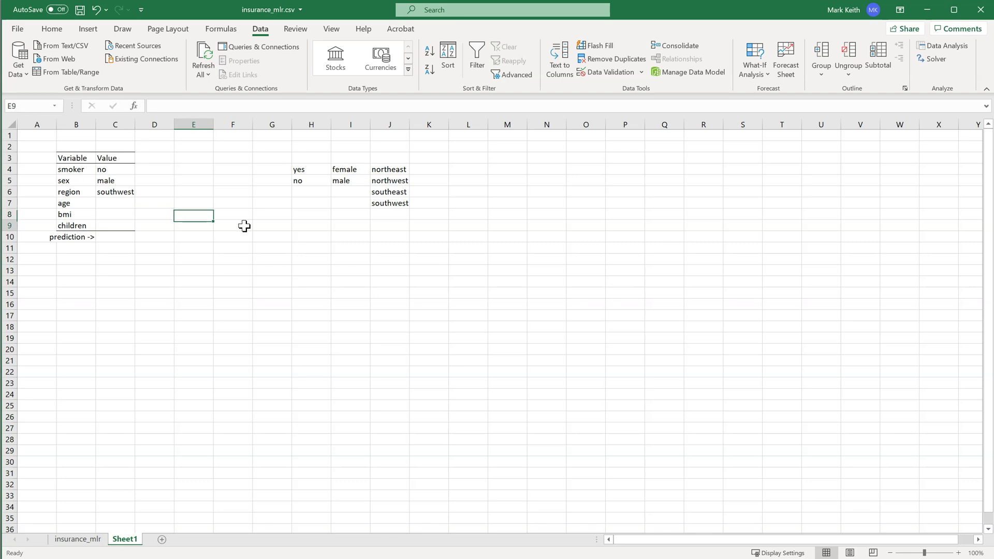
key(Down)
key(Right)
key(Left)
key(Left)
key(Left)
key(Up)
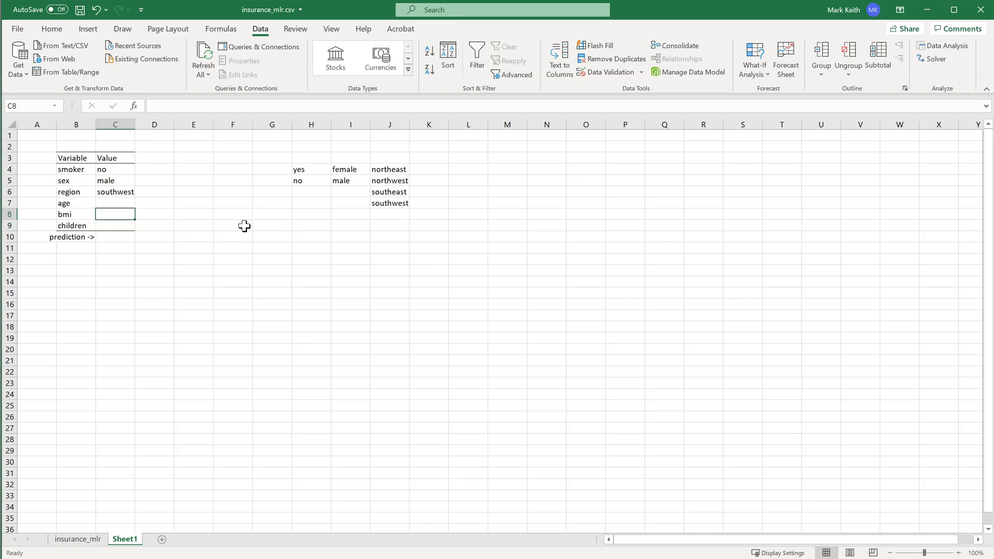
key(Down)
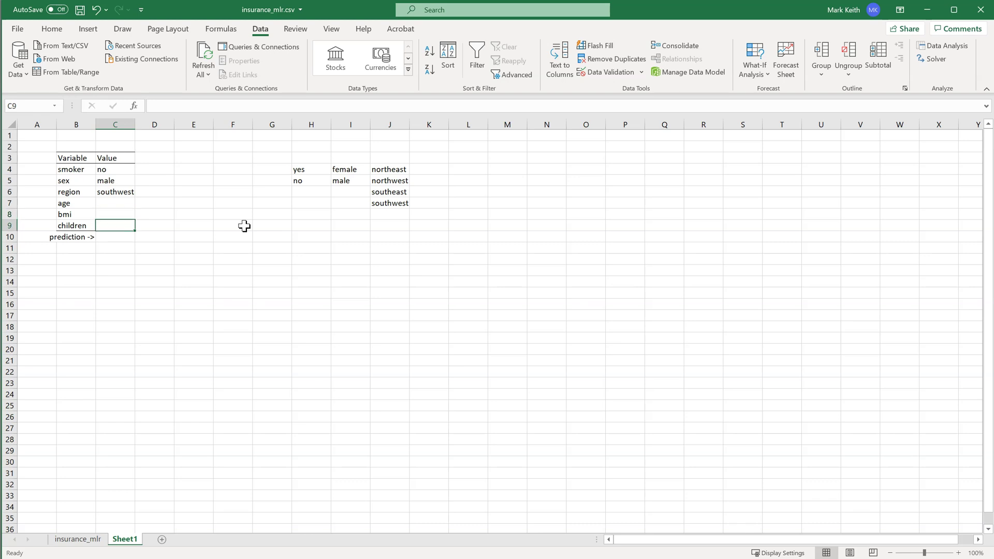
- Enter 42 as the age value in C7 and 30 as the bmi value in C8
key(Up)
key(Up)
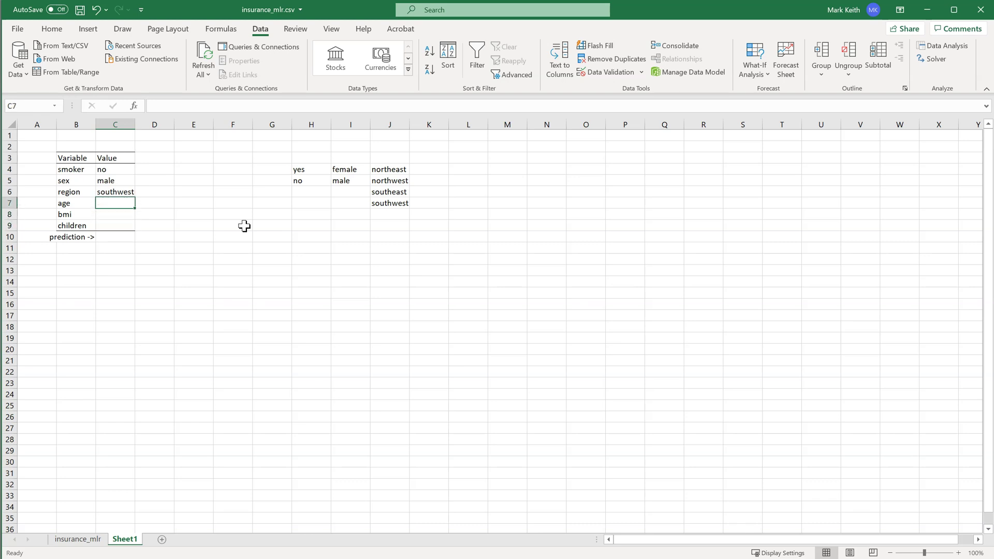
text(42)
key(Return)
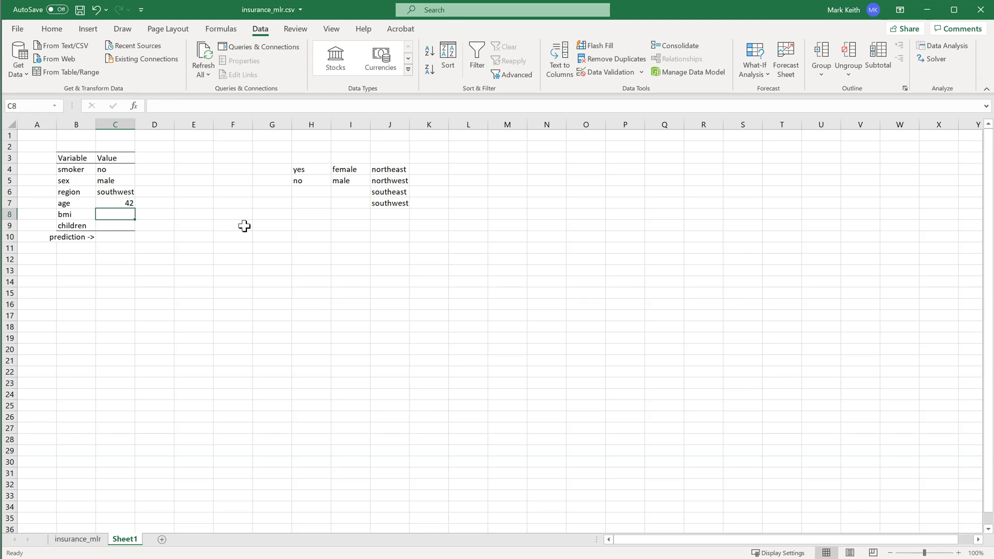
text(30)
key(Return)
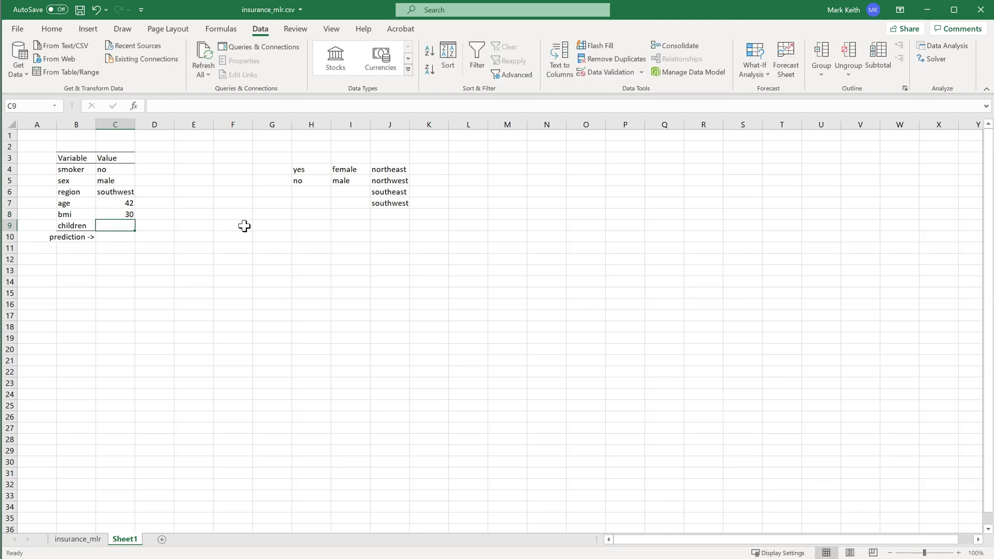
- Enter 3 as the children value in C9
text(3)
key(Return)
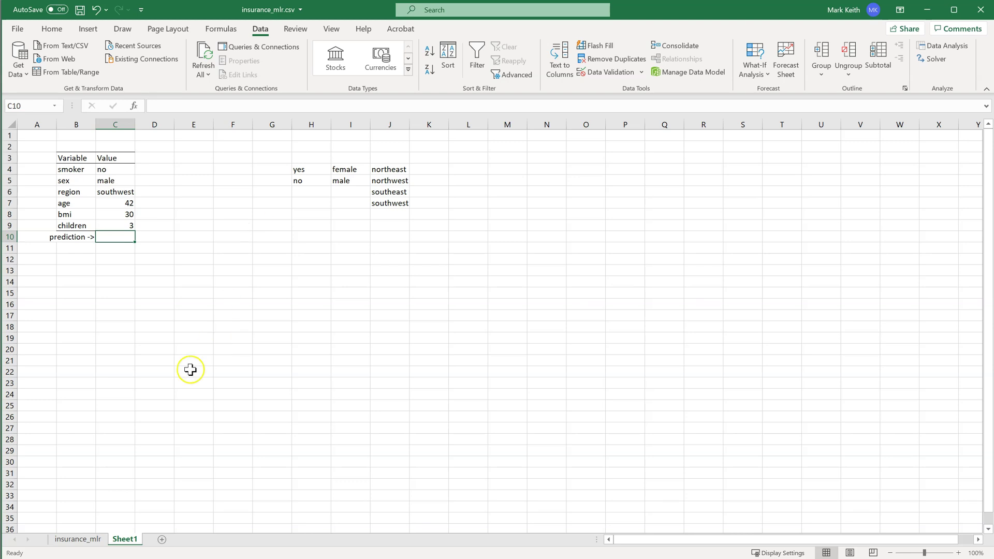
- Copy the variable labels and coefficients, Intercept through children, from U80:V88 on the insurance_mlr sheet
click(86, 540)
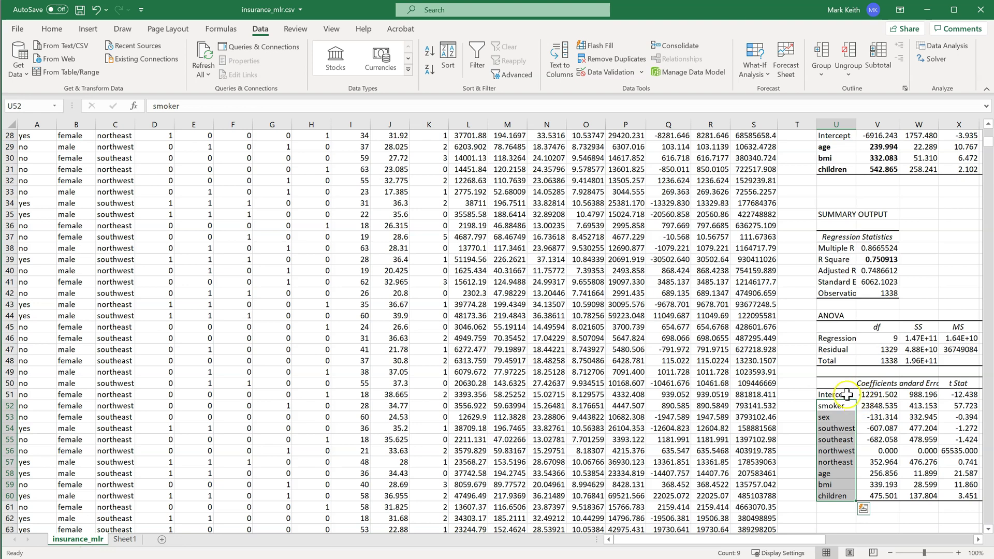
drag(843, 395, 872, 492)
scroll(856, 450, down, 15)
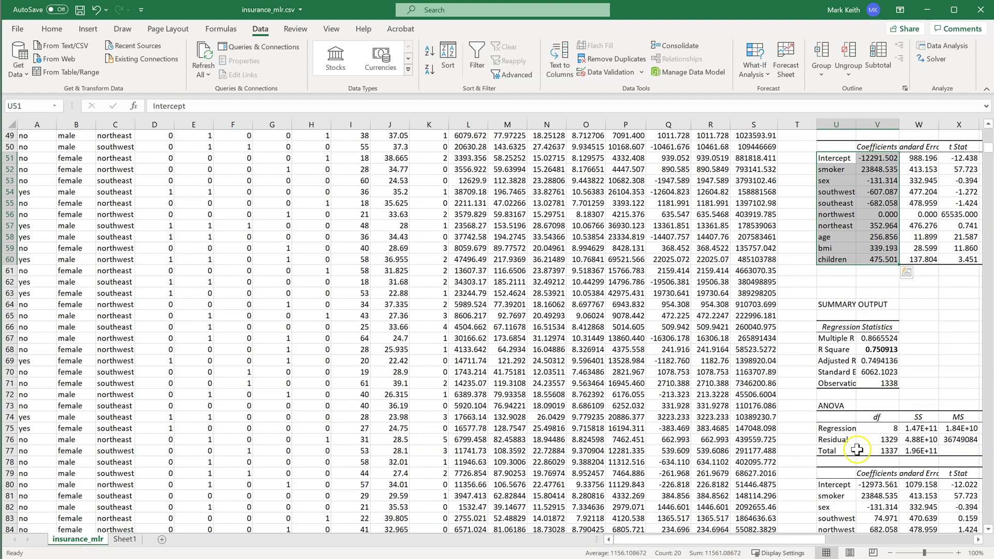
scroll(869, 431, down, 3)
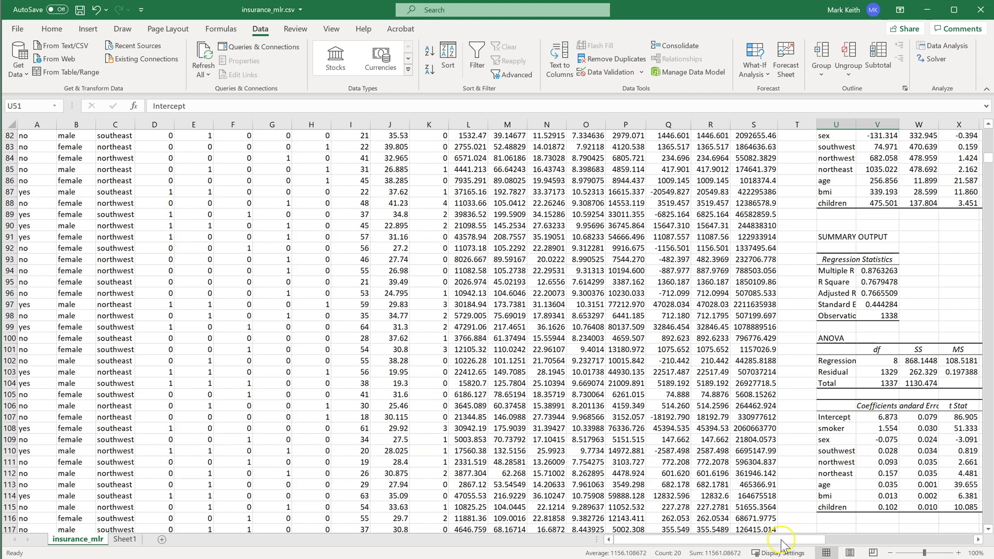
drag(788, 540, 844, 541)
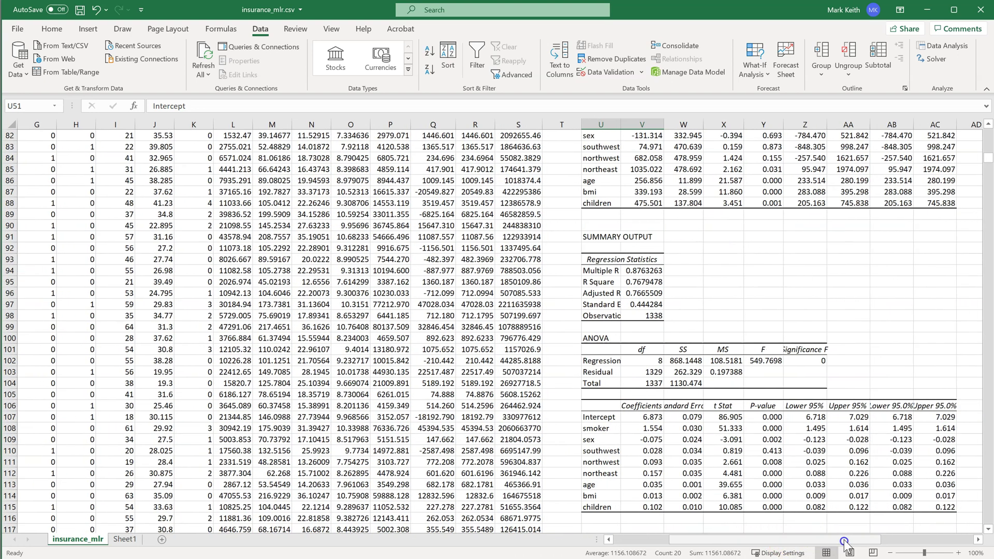
scroll(642, 363, up, 6)
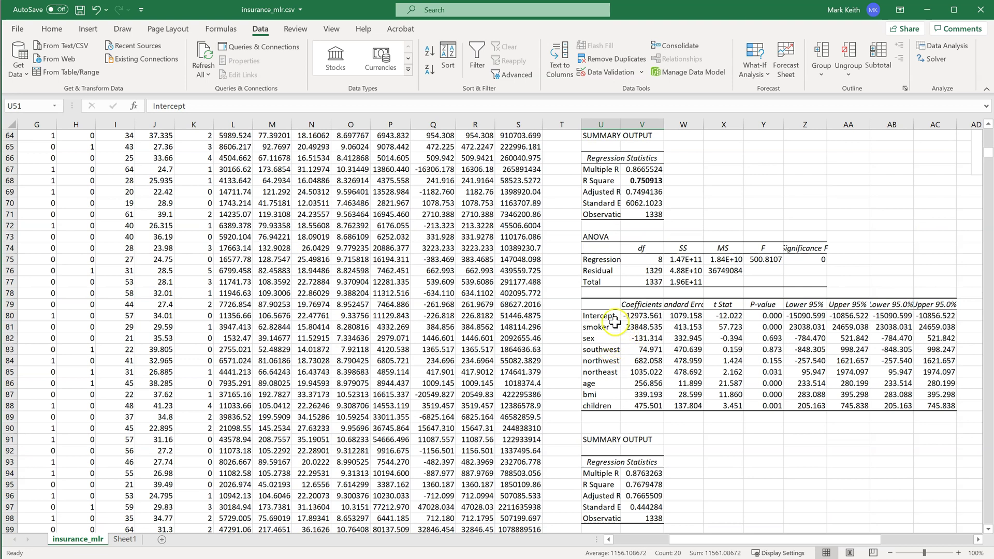
drag(601, 314, 648, 403)
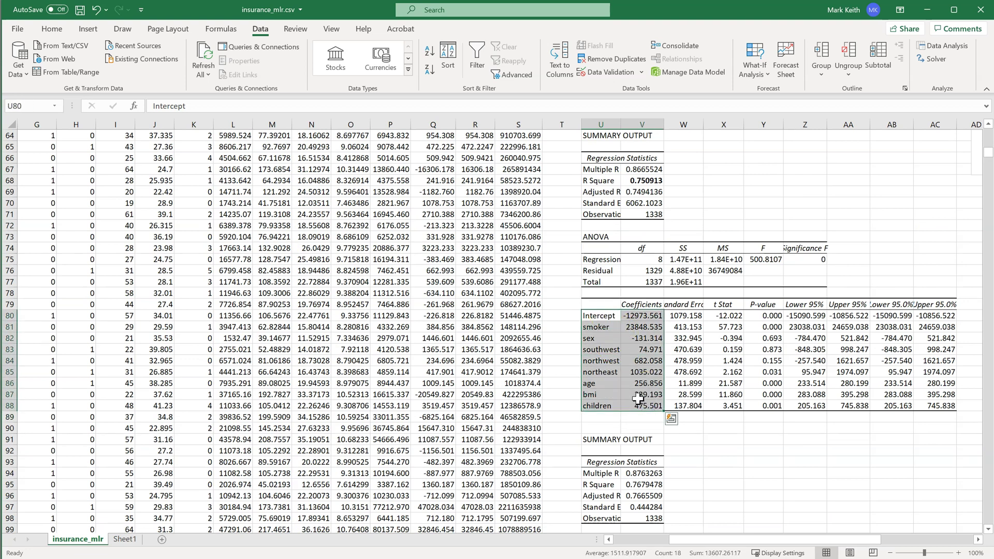
key(ctrl+c)
- Paste the copied labels and coefficients into Sheet1 starting at L4, and widen column M to fit its values
click(124, 539)
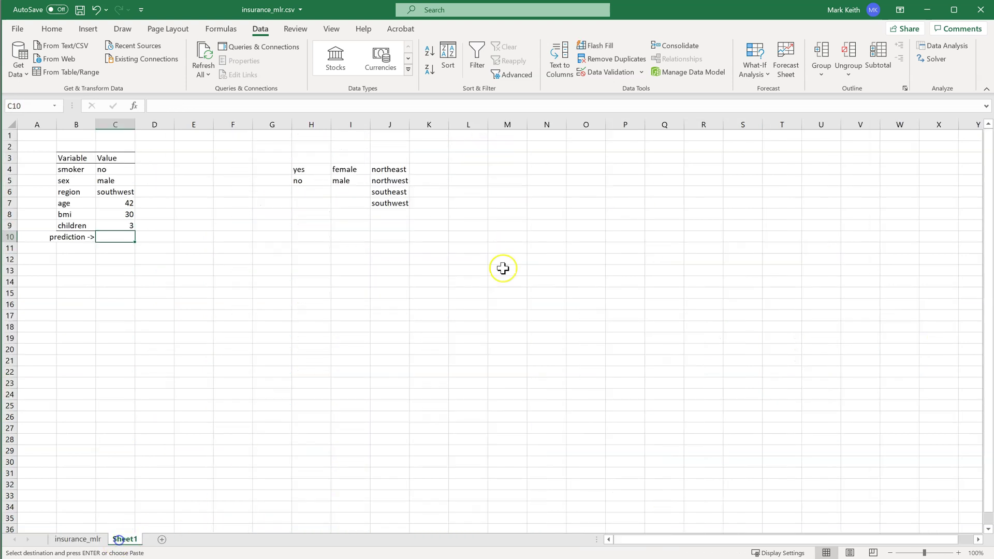
click(473, 169)
key(ctrl+v)
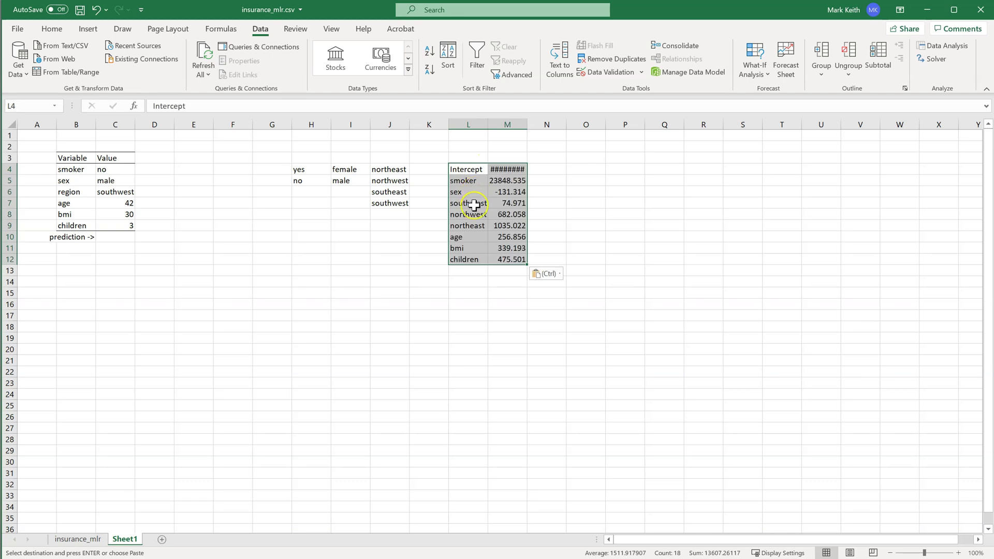
double_click(527, 124)
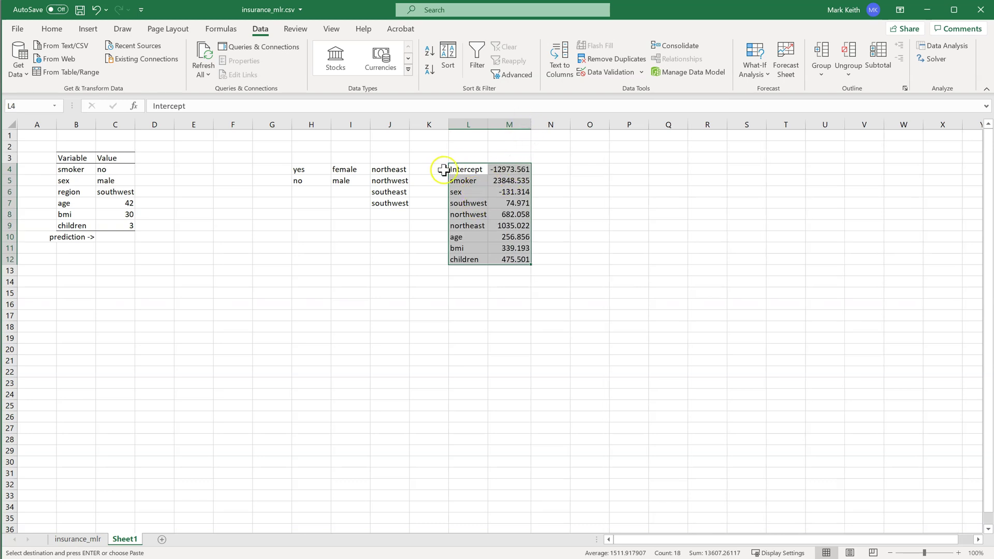
- Start the prediction formula in C10 with an IF that returns the smoker coefficient M5 when C4 equals "yes"
click(115, 237)
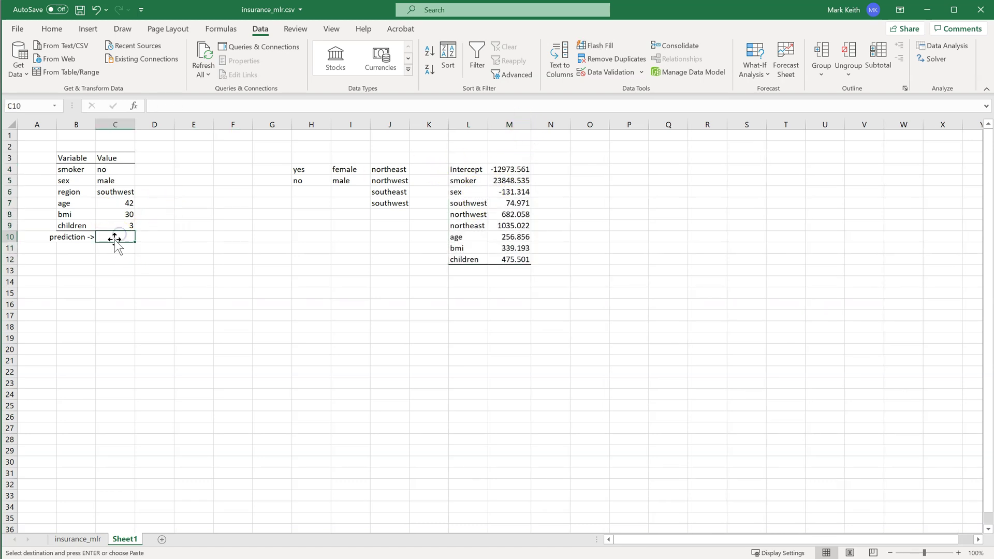
text(=()
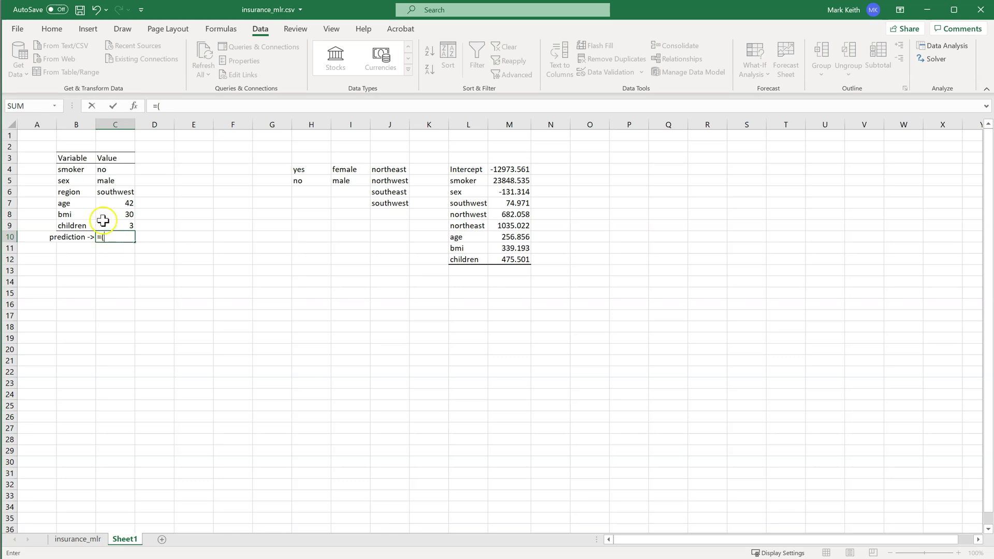
text(if)
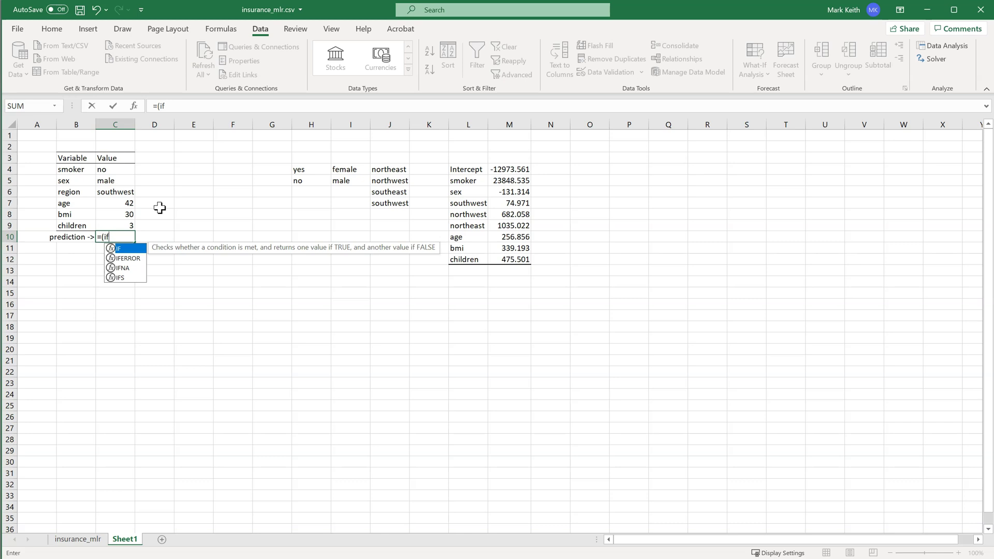
text((sm)
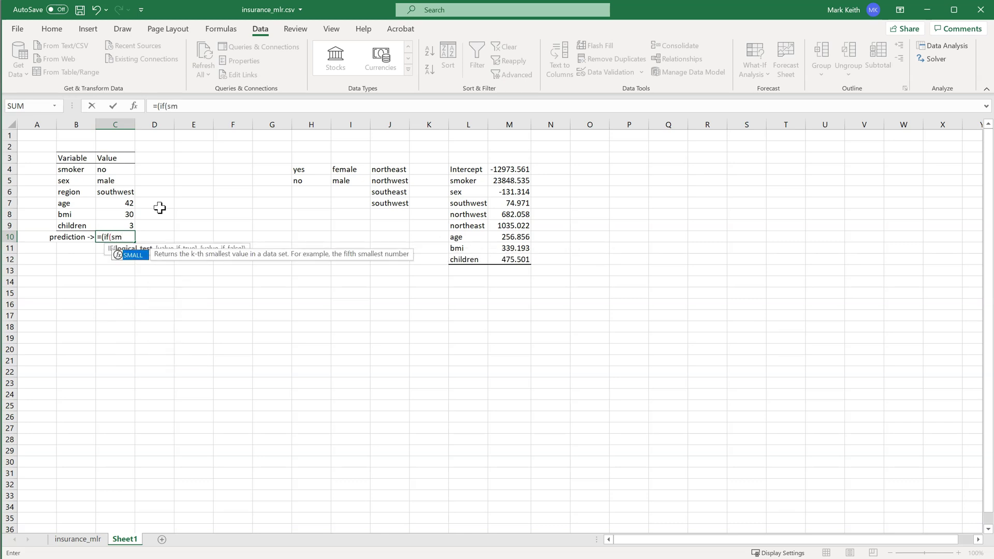
key(BackSpace)
key(BackSpace)
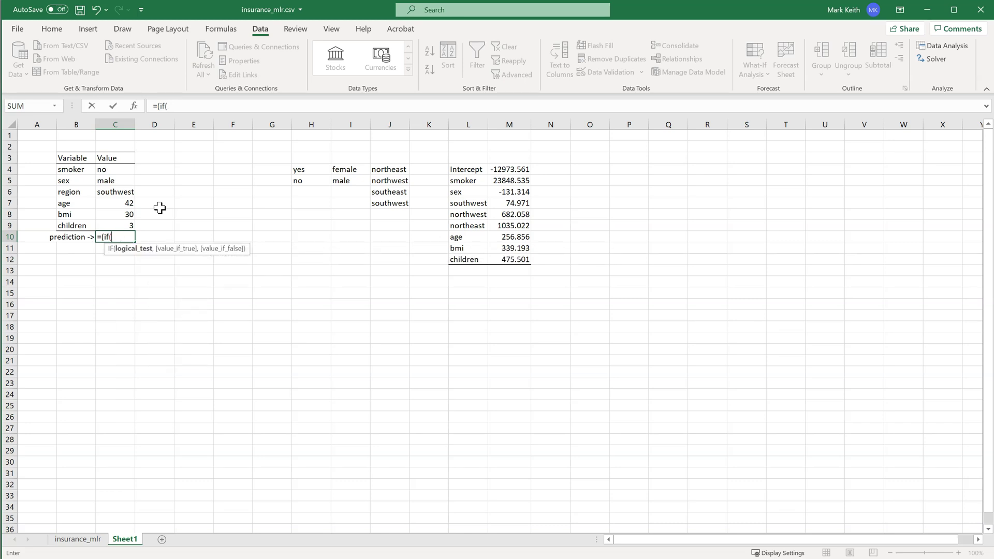
click(106, 167)
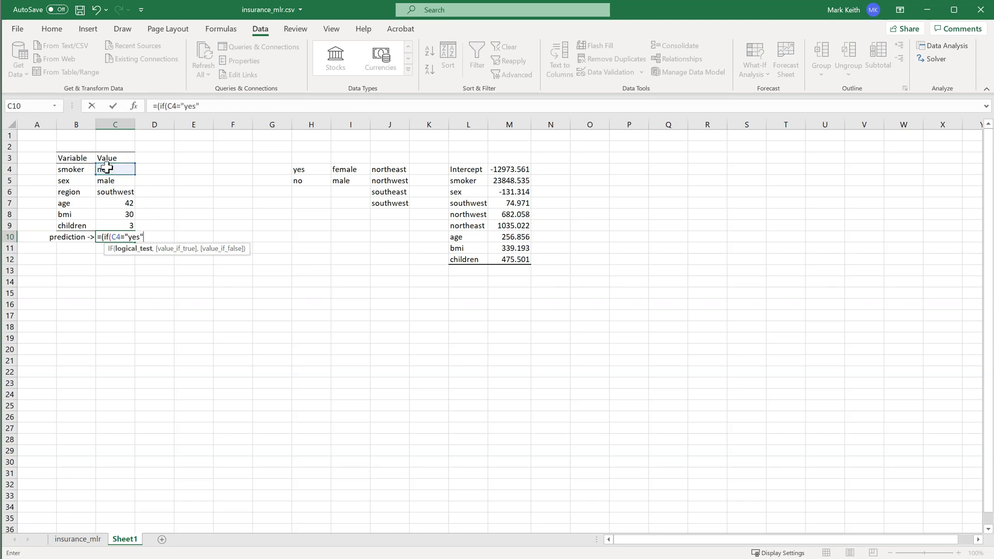
text(="yes",)
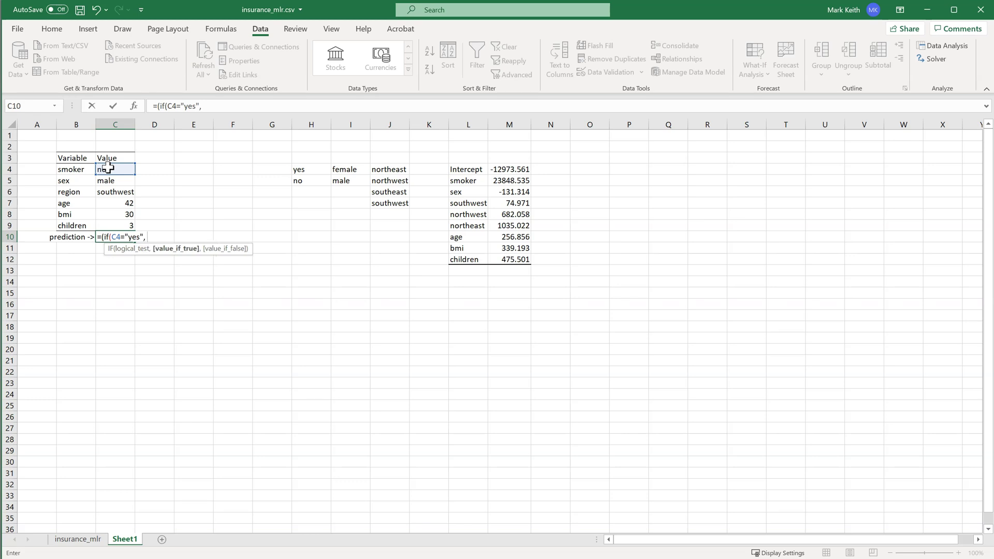
click(509, 180)
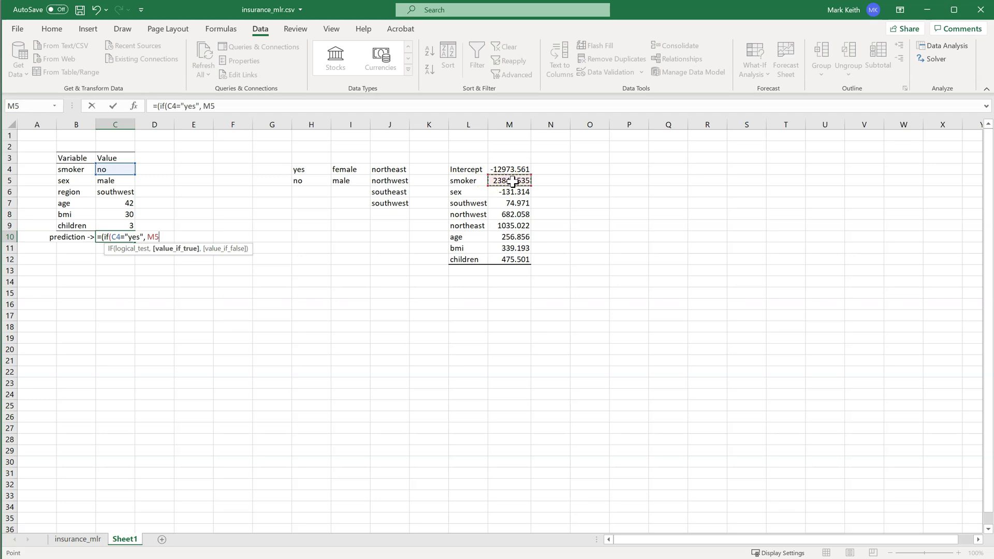
text())
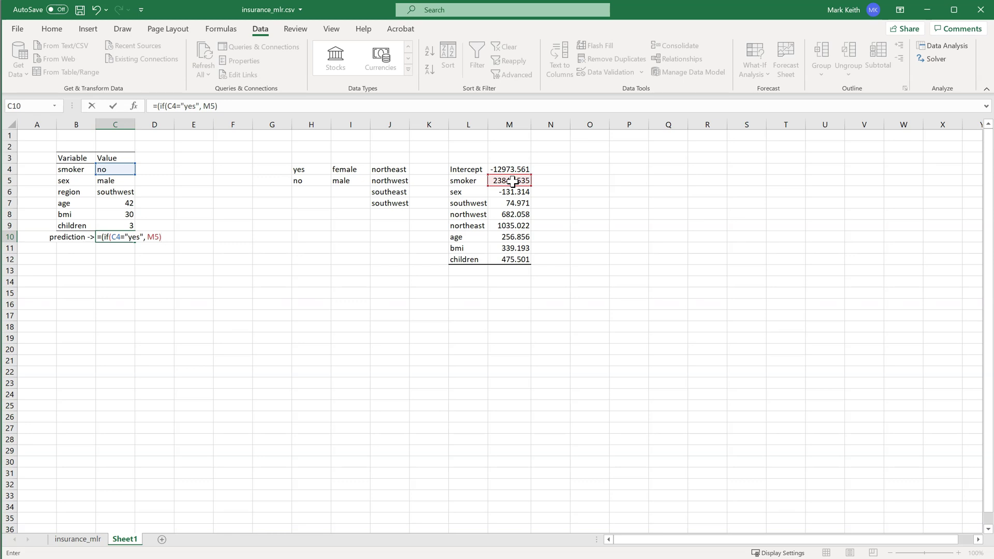
- Try to confirm the C10 formula, decline the suggested correction, and add 0 as the smoker IF's value if false
key(Return)
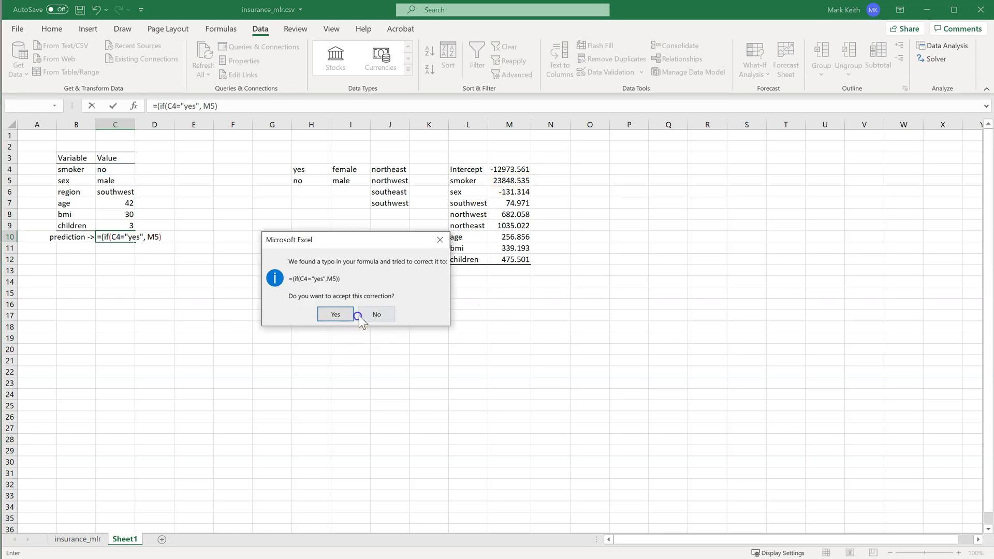
click(377, 314)
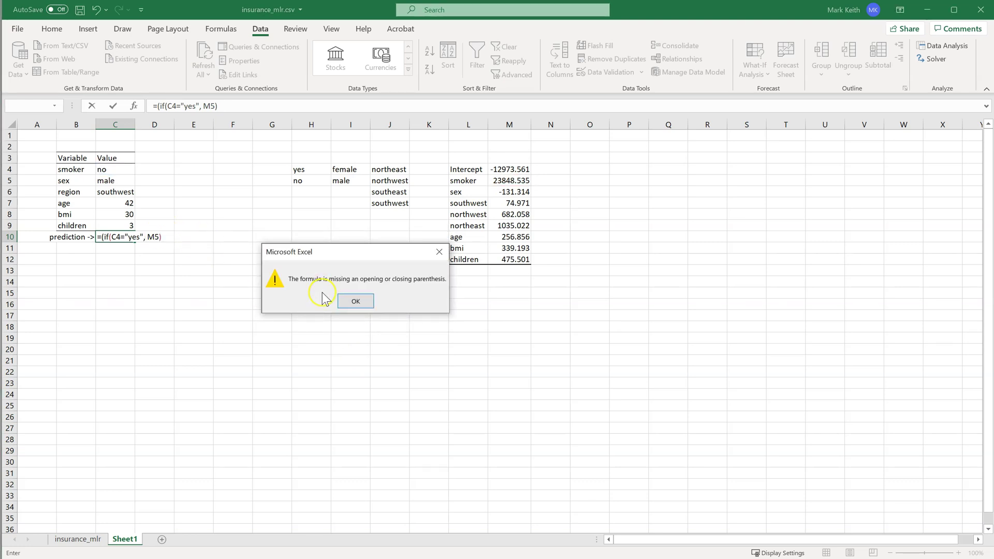
click(355, 300)
click(172, 238)
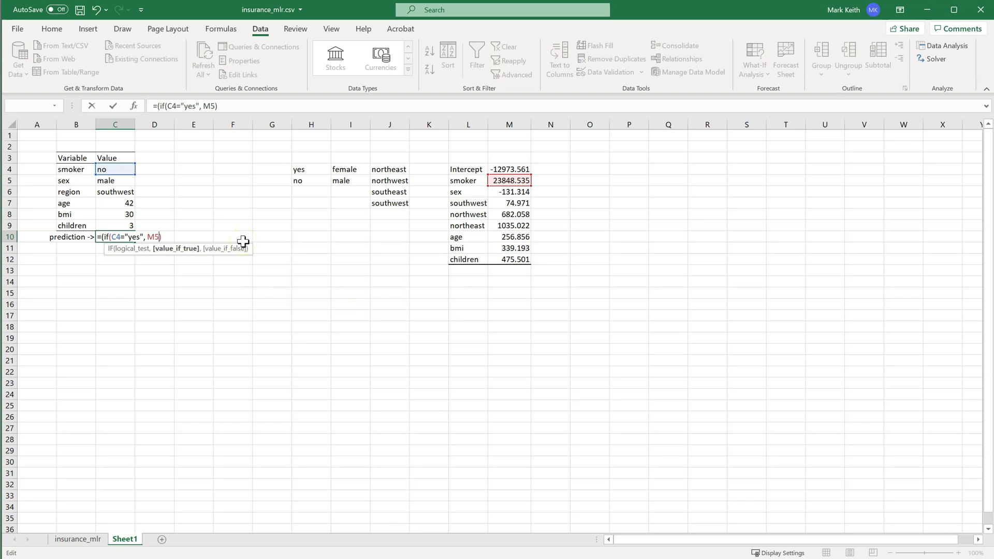
text(, 0))
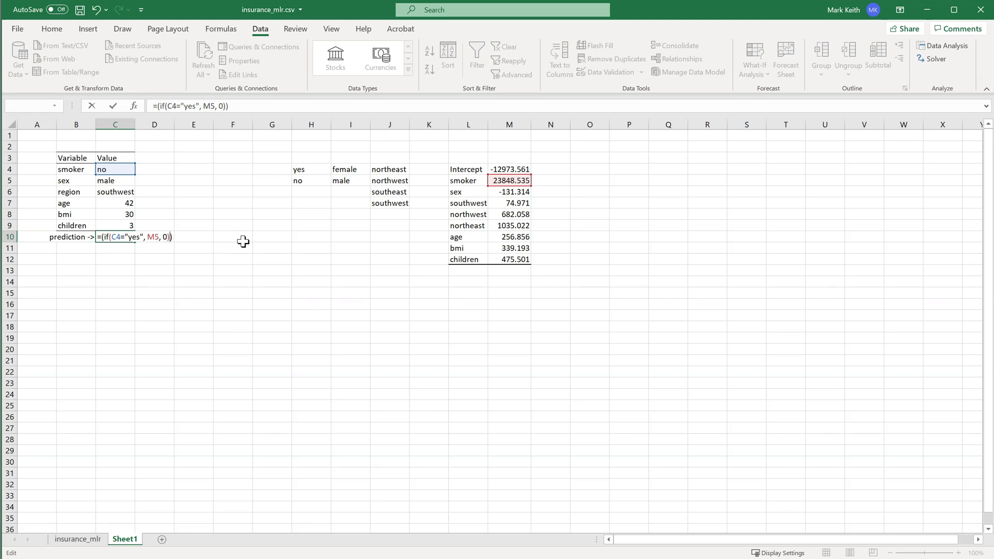
text(+)
click(243, 242)
key(shift+space)
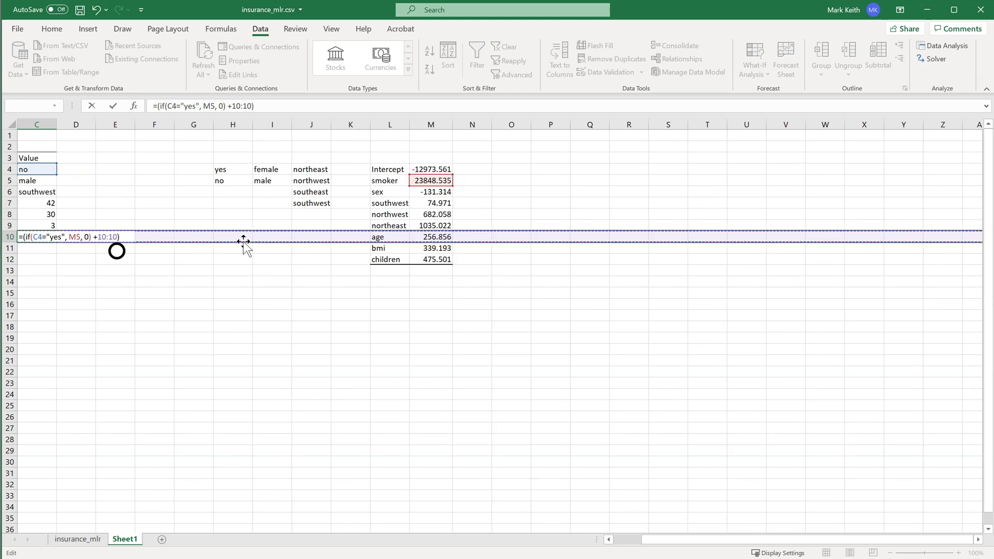
key(BackSpace)
key(BackSpace)
key(BackSpace)
key(BackSpace)
key(BackSpace)
key(BackSpace)
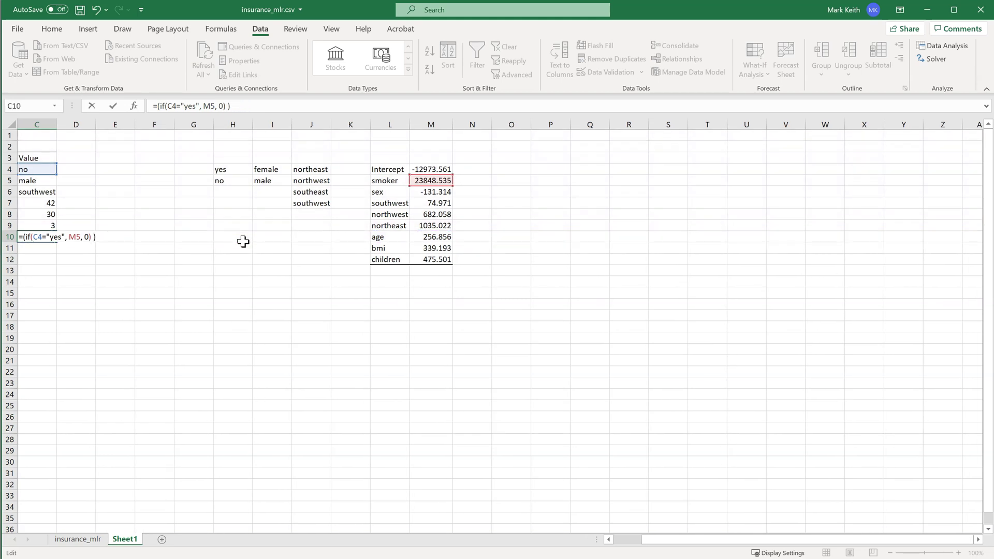
drag(666, 543, 575, 542)
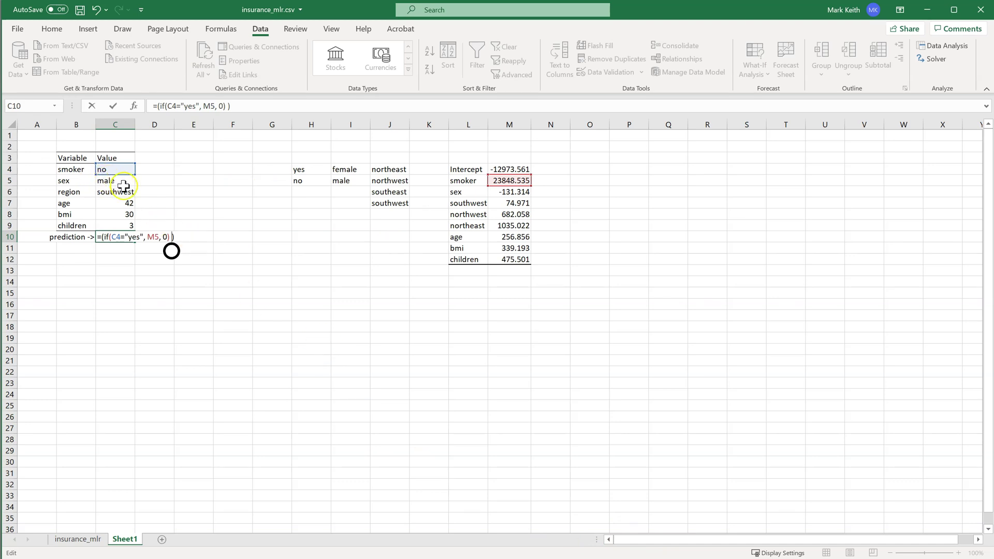
- Extend the C10 formula with + IF(C5="male", M6, 0) to include the sex coefficient
text(if()
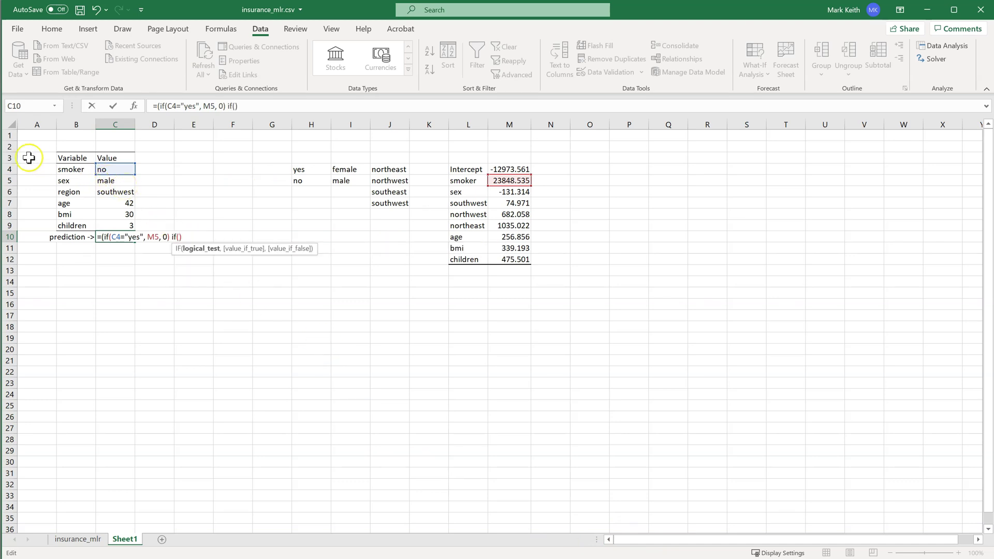
click(111, 181)
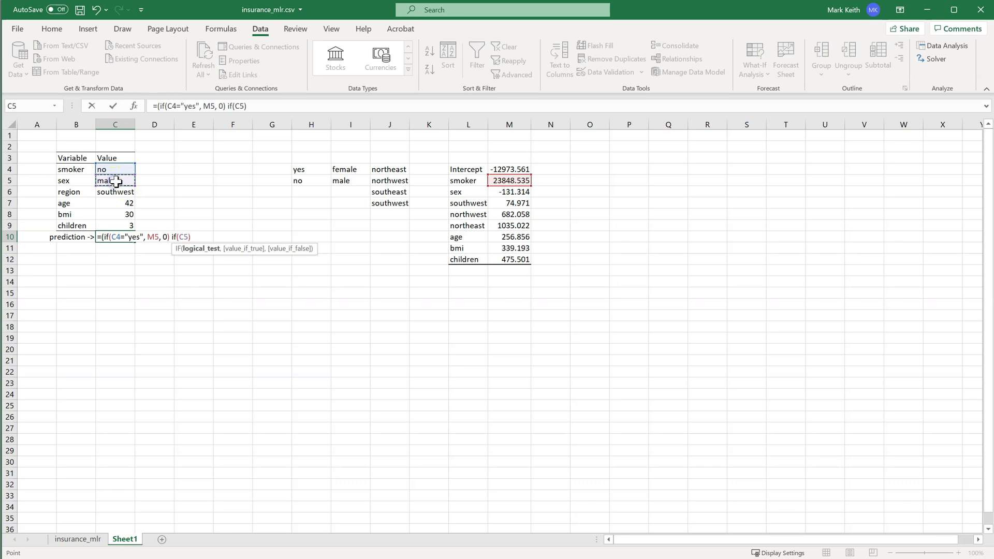
text(="male",)
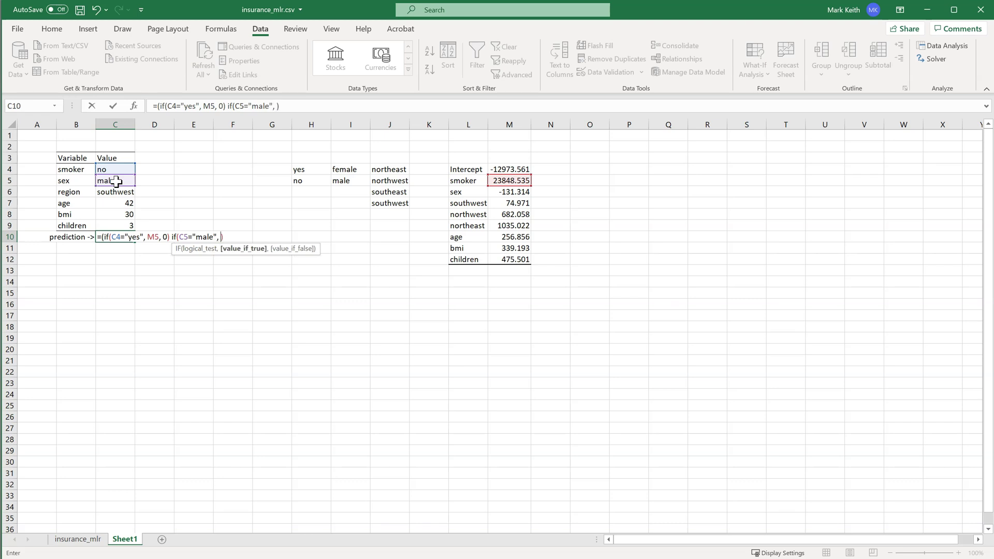
click(516, 192)
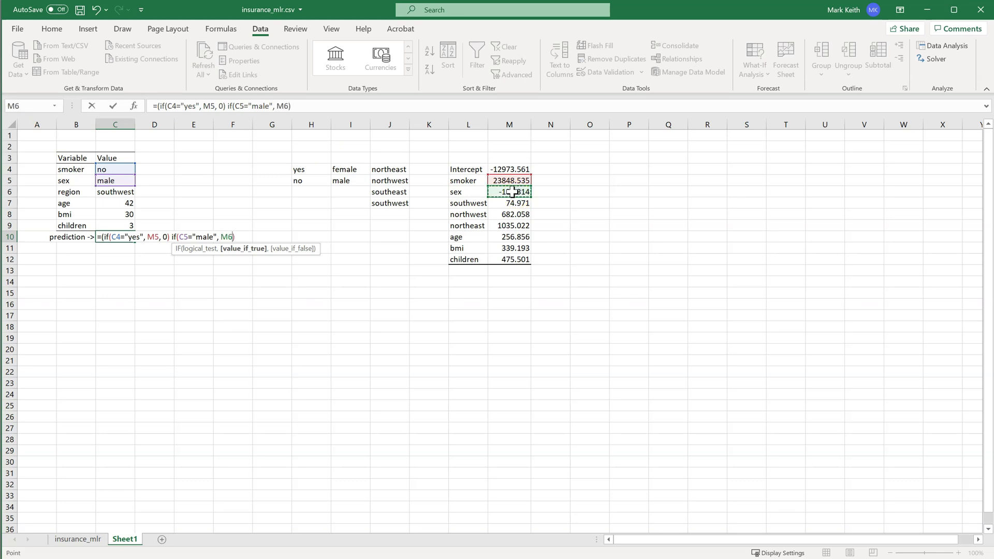
text(, )
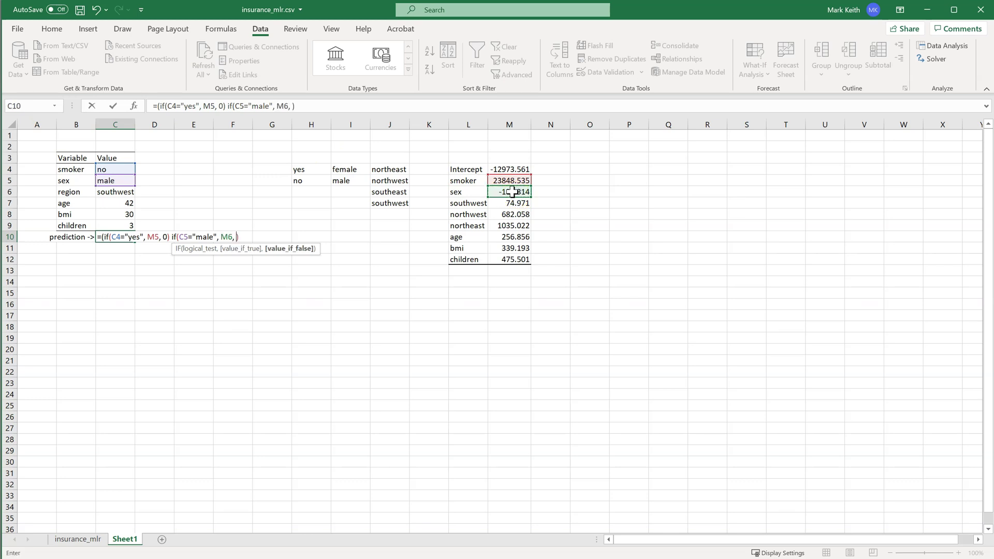
text(0)
click(171, 236)
text(+)
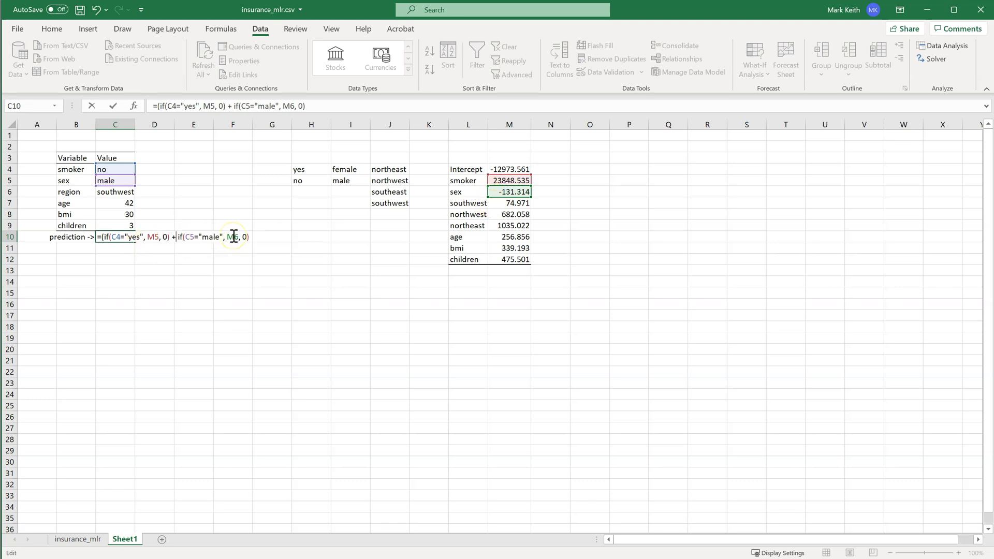
- Close the outer parenthesis of the C10 formula and add the intercept M4 after it
click(111, 236)
click(118, 236)
click(325, 108)
text() +)
key(shift+space)
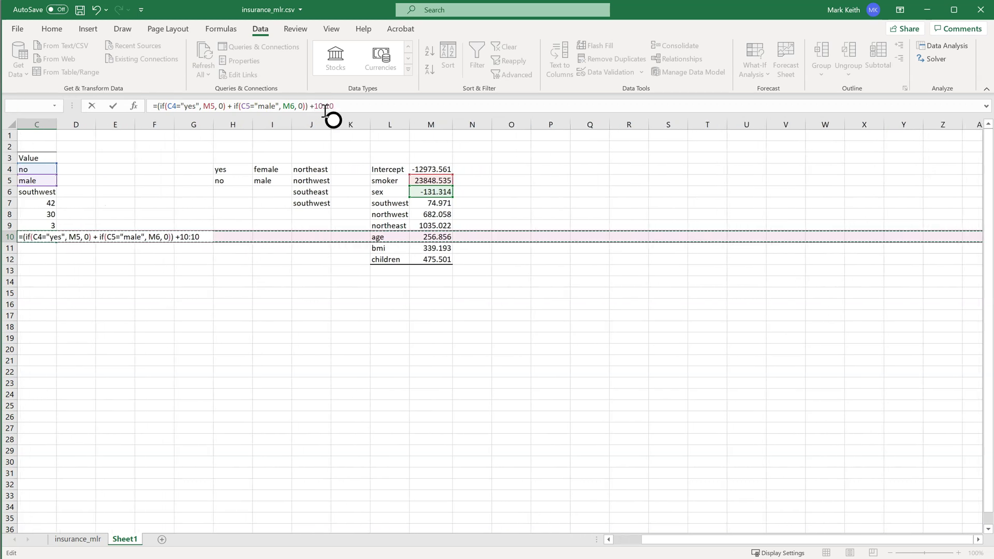
key(BackSpace)
key(BackSpace)
key(BackSpace)
key(BackSpace)
key(BackSpace)
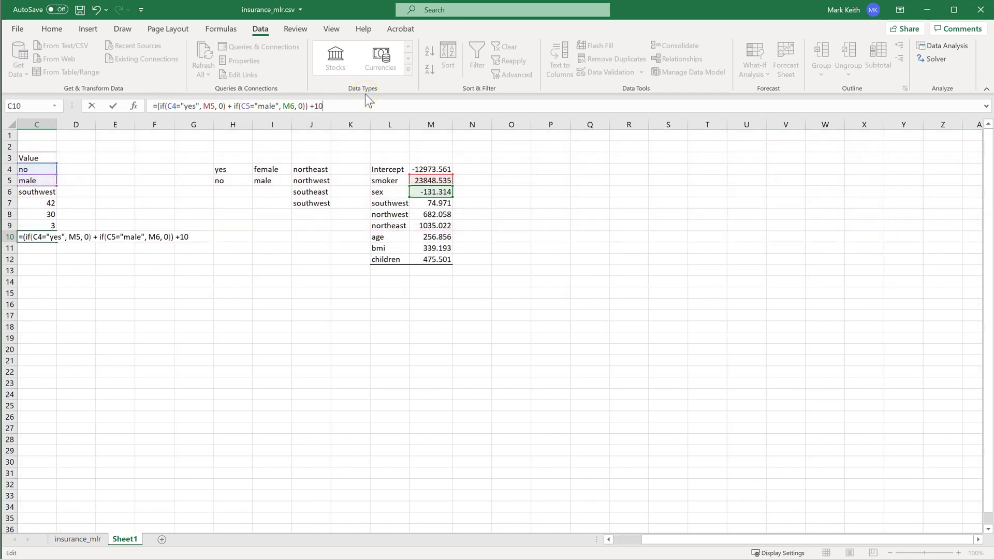
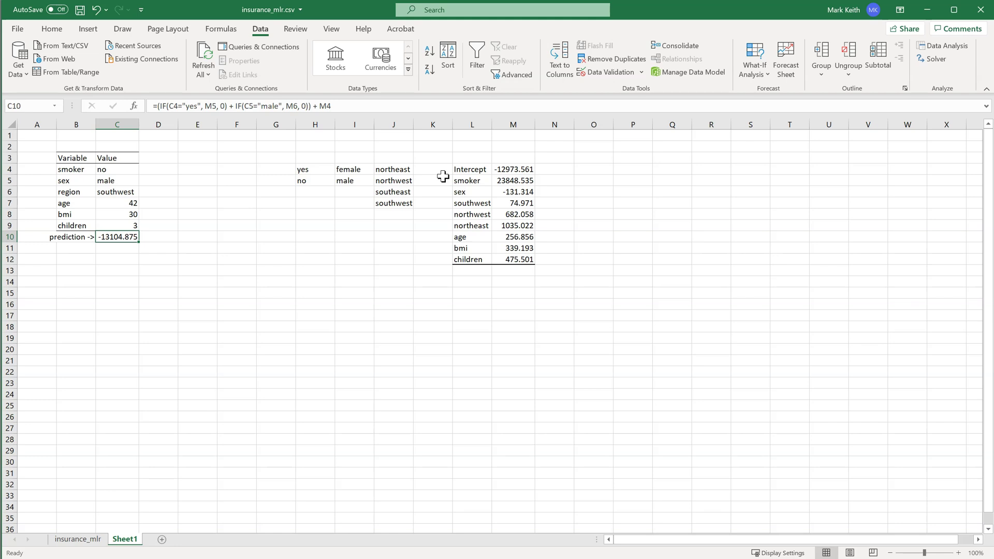
key(Up)
key(Up)
key(Up)
key(Down)
key(Down)
key(Down)
click(309, 107)
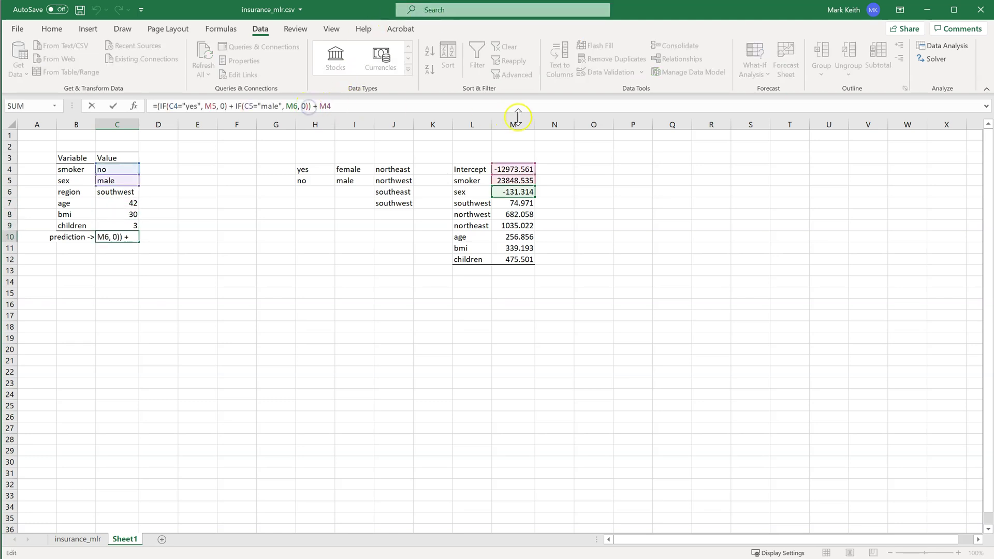
text() +)
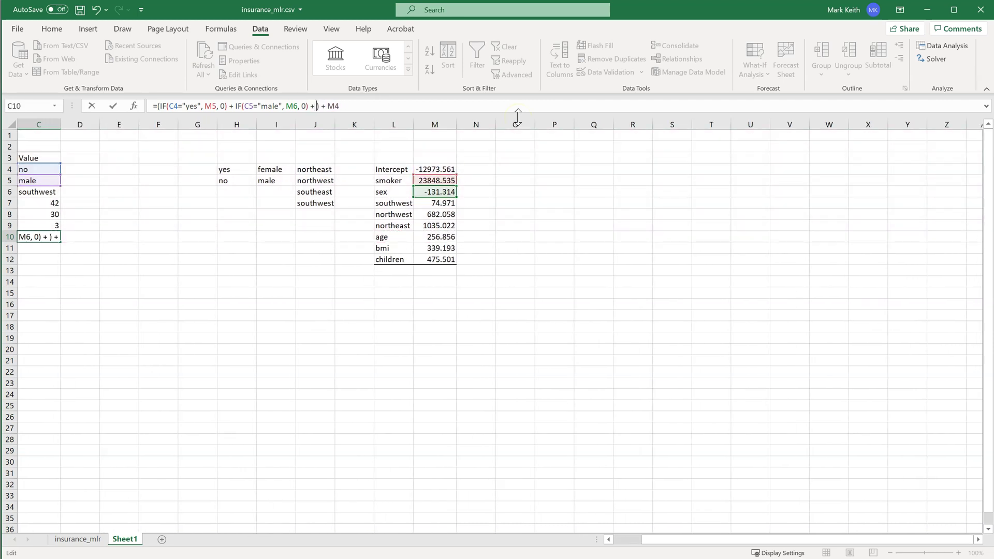
drag(666, 541, 594, 543)
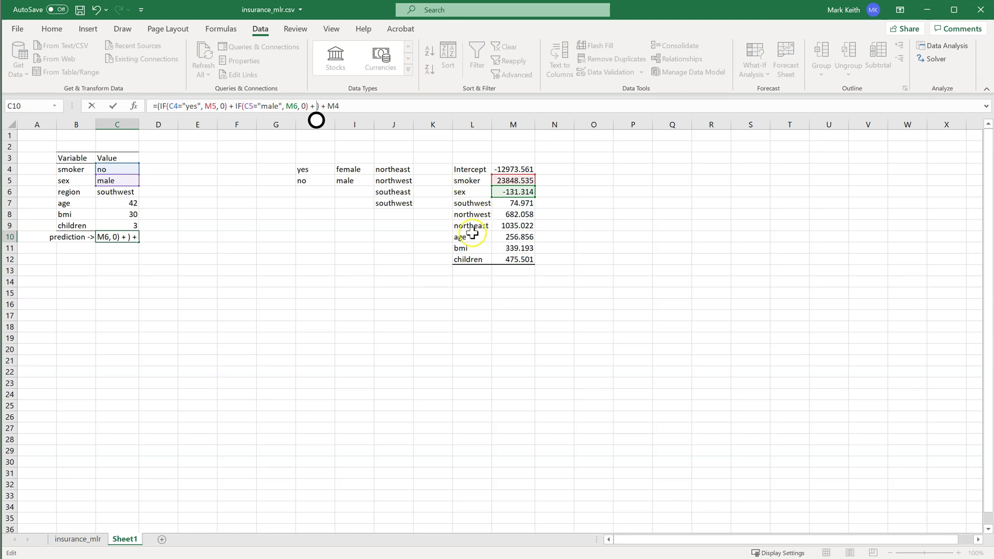
key(BackSpace)
key(BackSpace)
key(BackSpace)
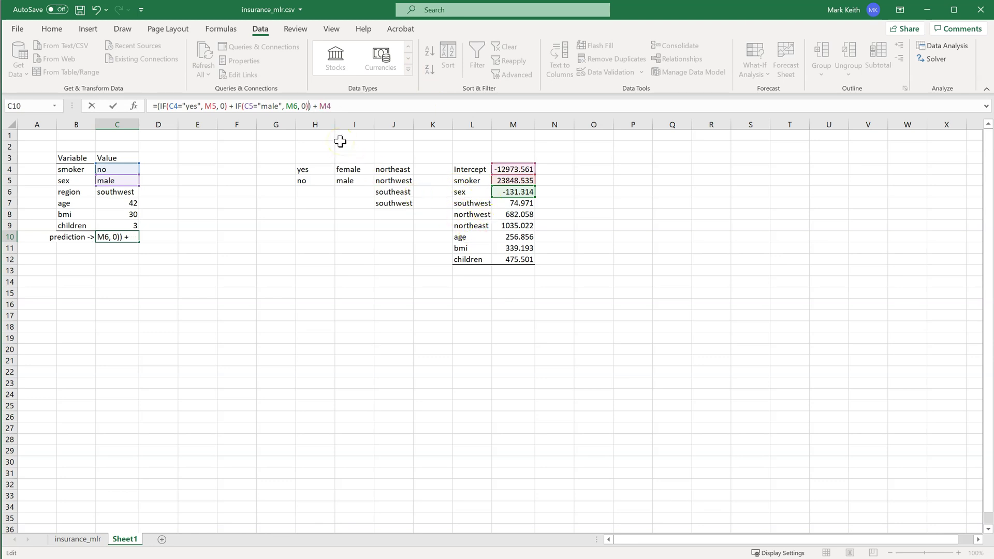
key(Return)
- Shift the age, bmi and children coefficient rows down one row and add southeast with coefficient 0 in L10:M10
drag(484, 242, 506, 274)
click(475, 237)
text(southeast)
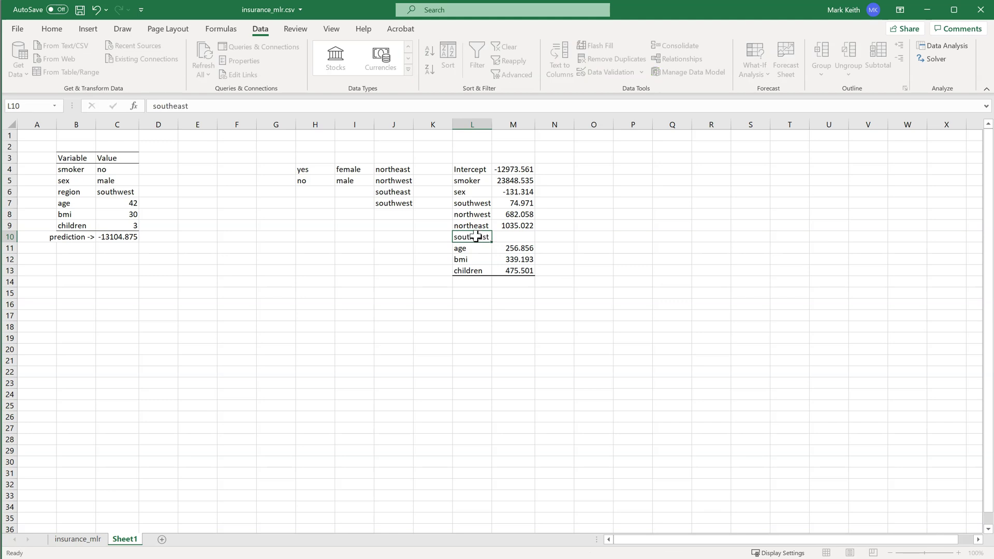
key(Tab)
text(0)
key(Return)
key(Up)
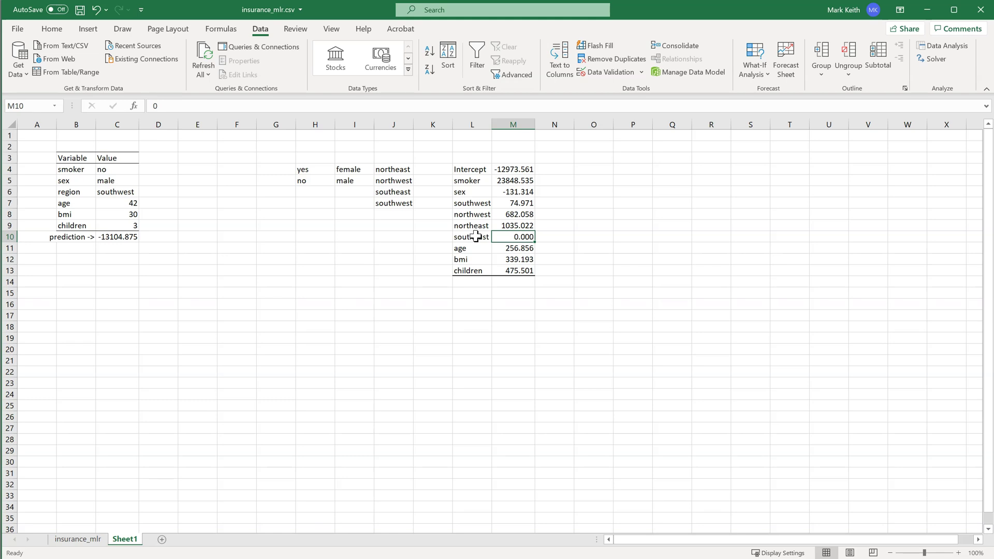
- Start a VLOOKUP formula in E8 with C6 as the lookup value and L7:M10 as the table array
click(201, 215)
text(=vlo)
key(Tab)
text(()
key(Left)
key(Left)
key(Up)
key(Up)
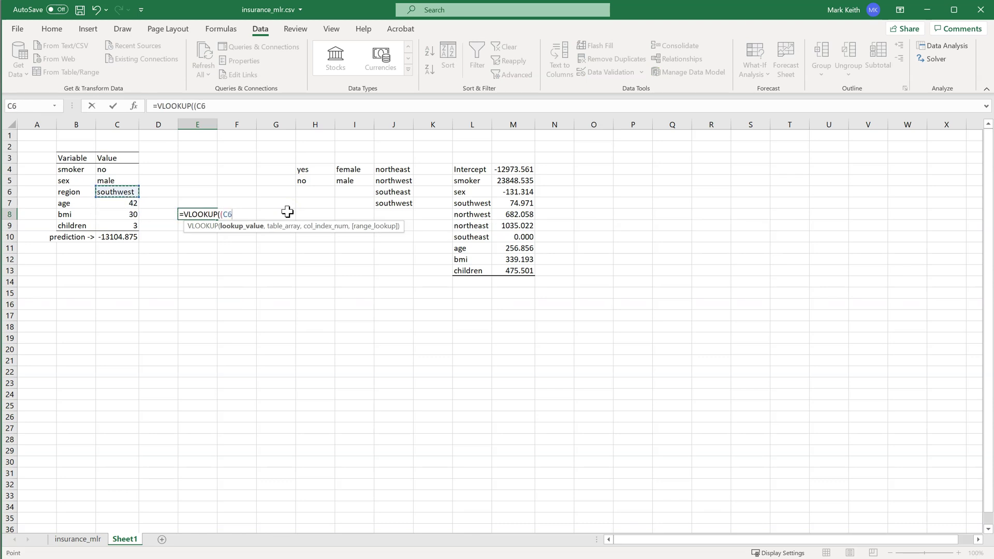
text(,)
drag(481, 202, 522, 238)
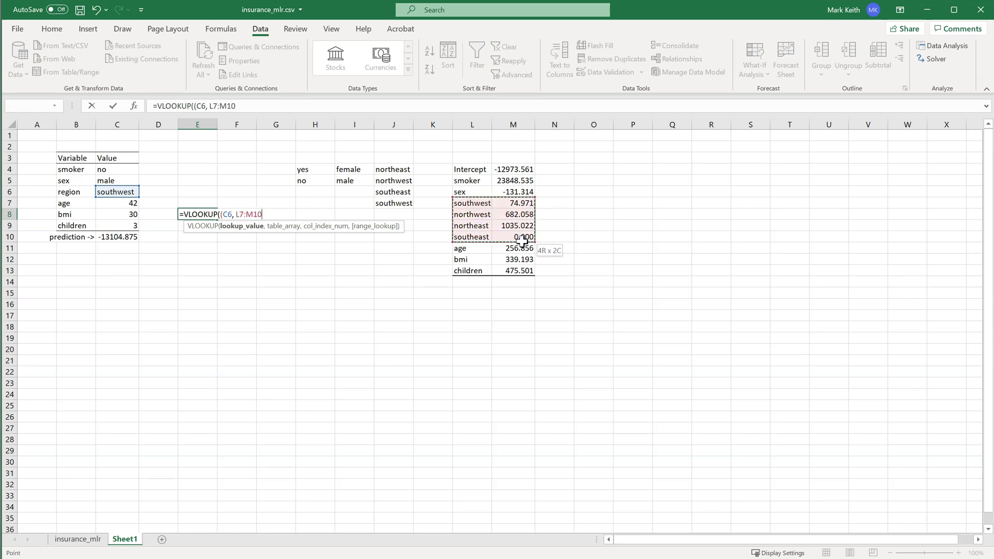
- Complete the E8 VLOOKUP arguments with column index 2 and FALSE for an exact match
text(,)
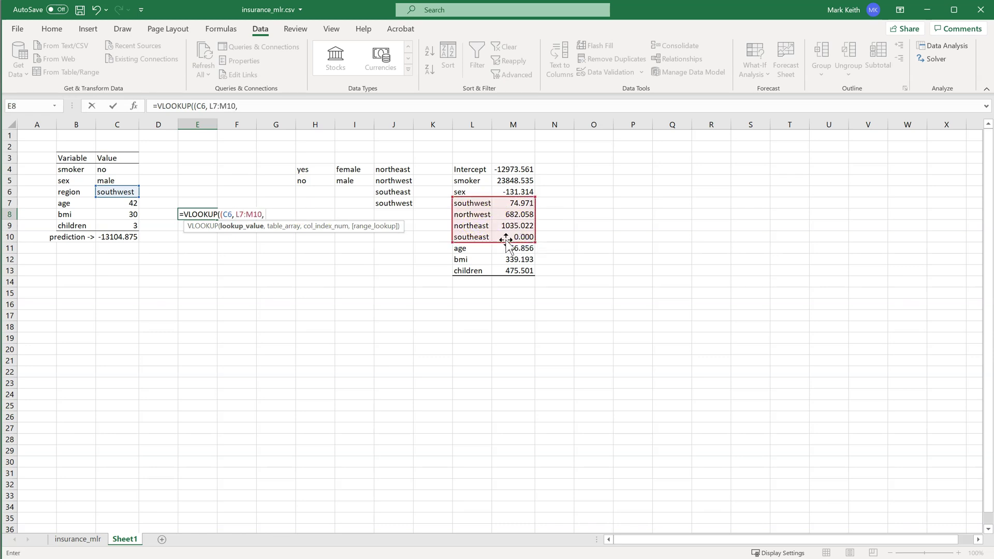
text( 2, F)
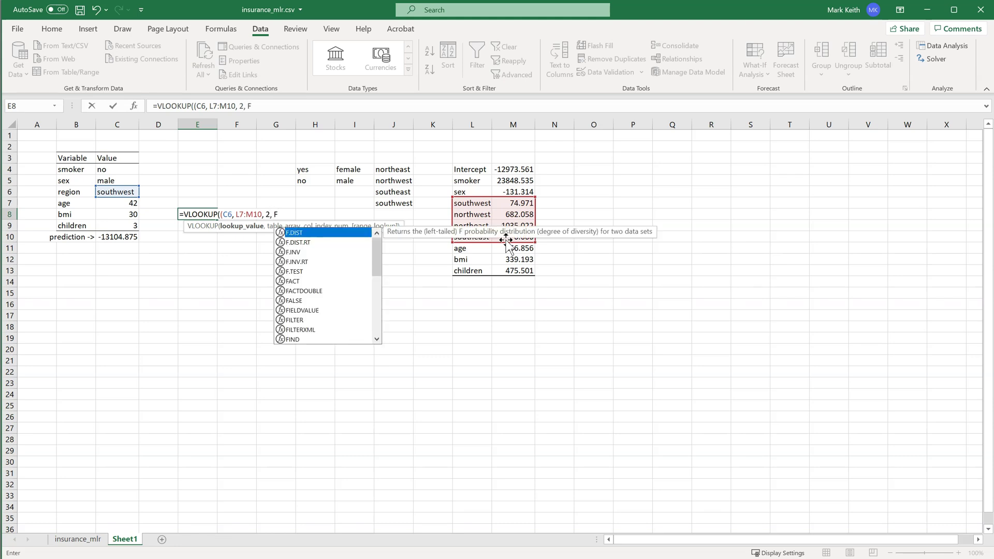
key(BackSpace)
text(fal)
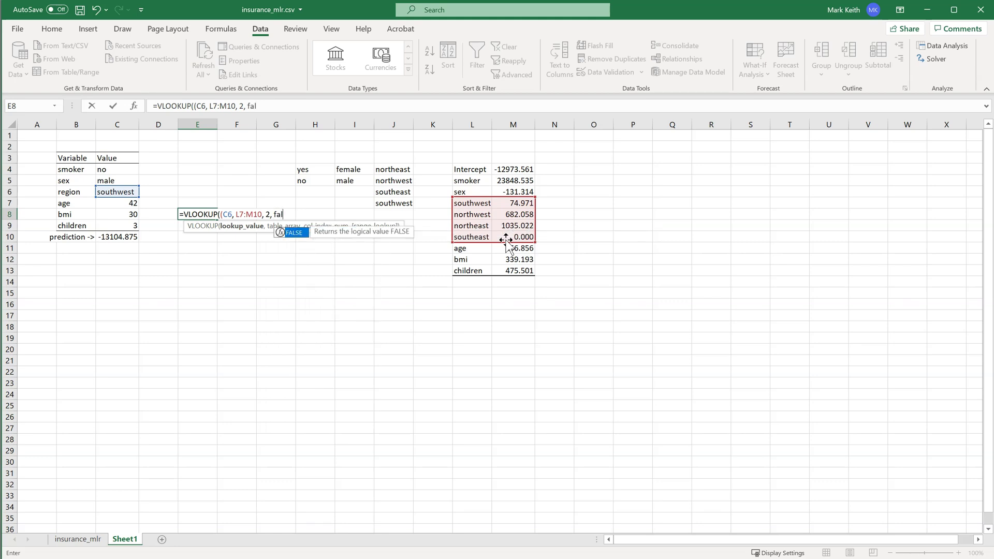
key(BackSpace)
key(BackSpace)
key(BackSpace)
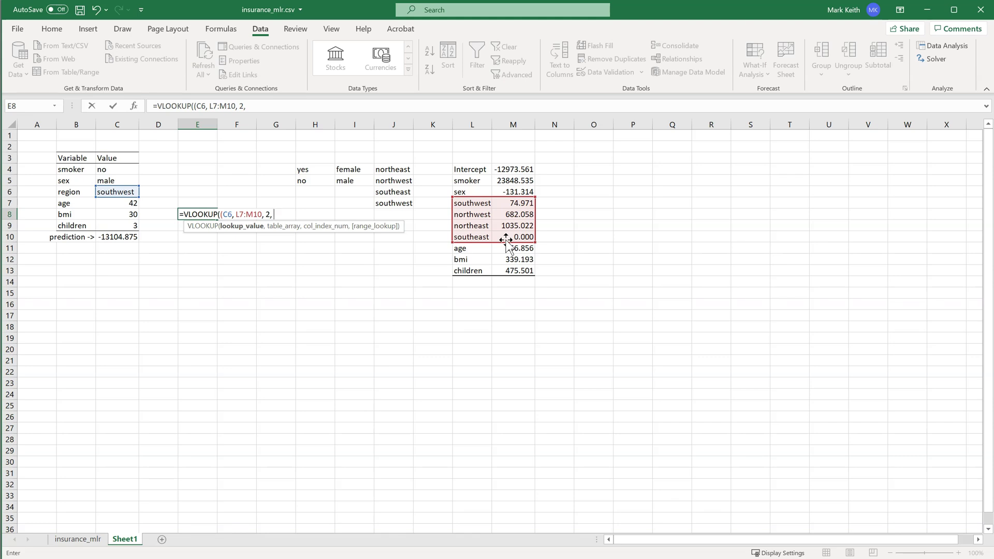
text(fals)
key(Tab)
key(Return)
key(Return)
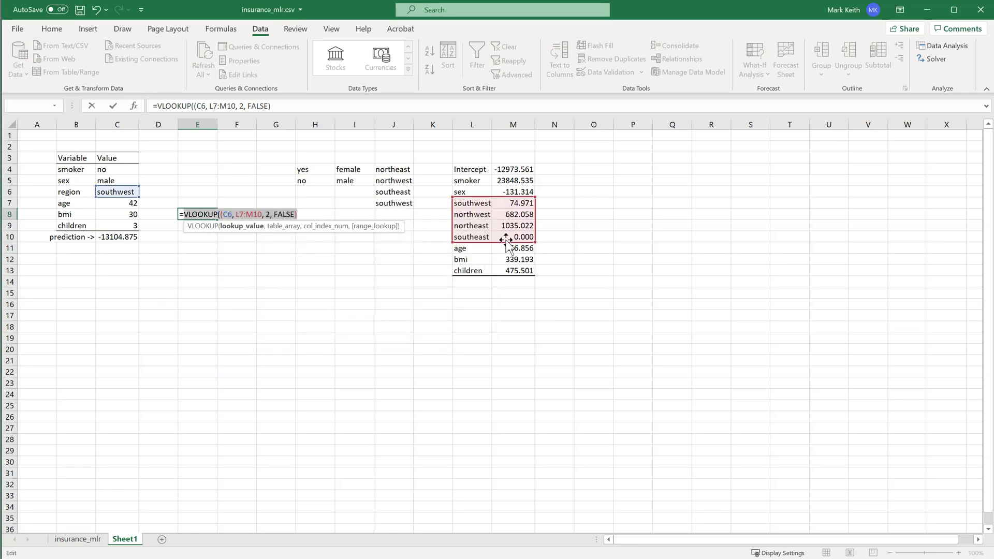
- Remove the extra opening parenthesis so E8 holds =VLOOKUP(C6, L7:M10, 2, FALSE)
key(Right)
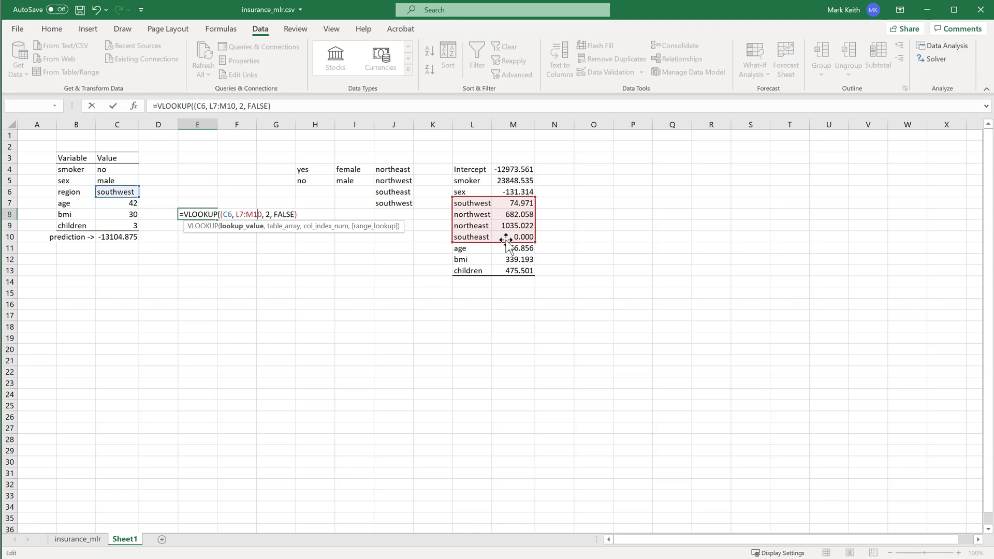
key(BackSpace)
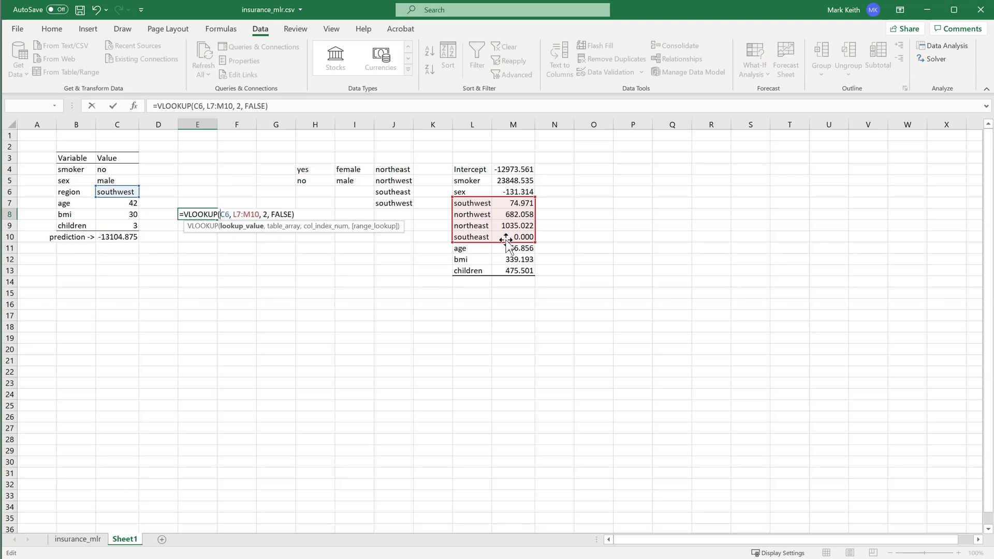
key(Return)
key(Up)
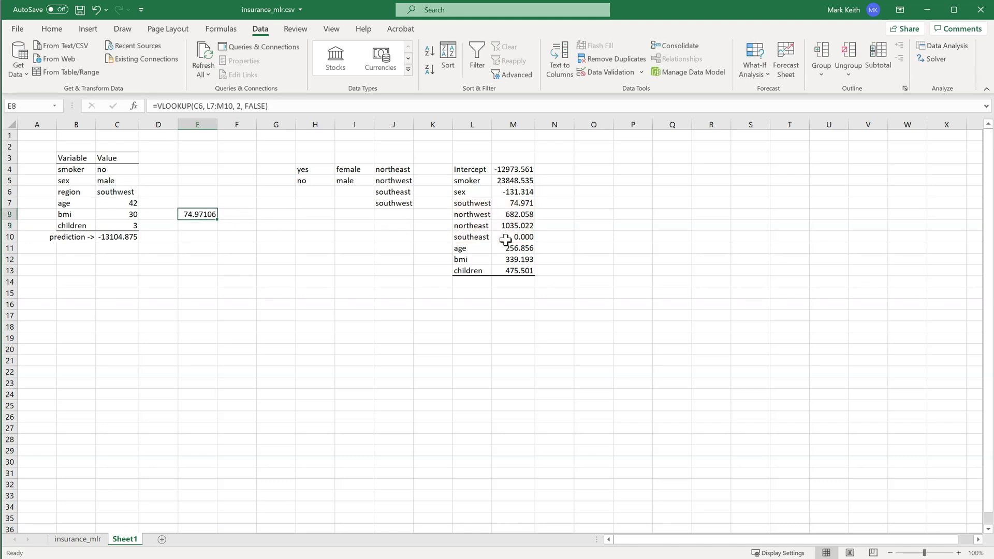
key(Left)
key(Left)
key(Up)
key(Up)
key(Down)
key(Down)
key(Right)
key(Right)
key(Right)
key(Right)
key(Right)
key(Right)
key(Right)
key(Right)
key(Right)
key(Right)
key(Right)
key(Right)
key(Up)
key(Left)
key(Left)
key(Left)
key(Left)
key(Left)
key(Left)
key(Left)
key(Left)
key(Left)
key(Left)
key(Down)
- Copy the VLOOKUP expression from E8 without its equals sign, keeping the original formula in the cell
drag(288, 102, 148, 106)
key(shift+Right)
key(ctrl+c)
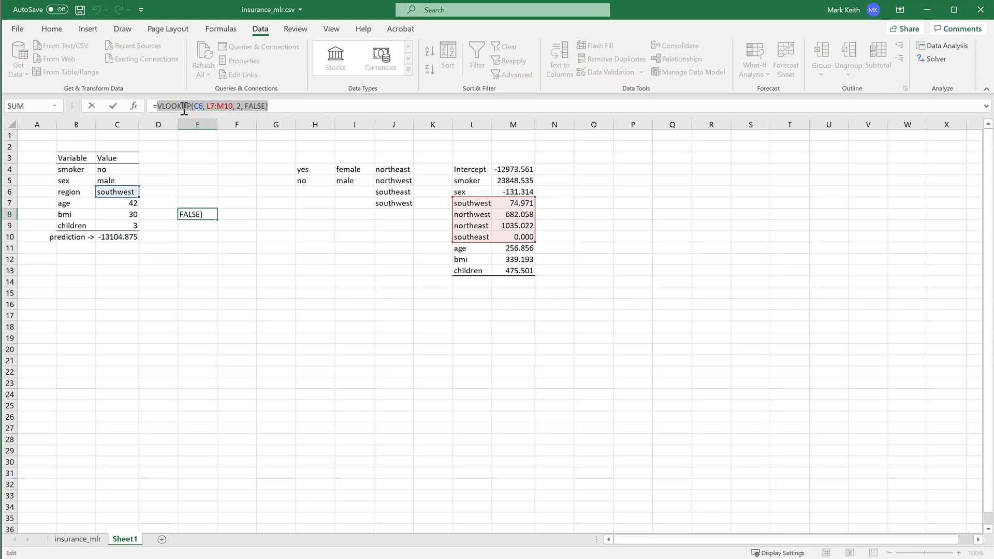
click(119, 237)
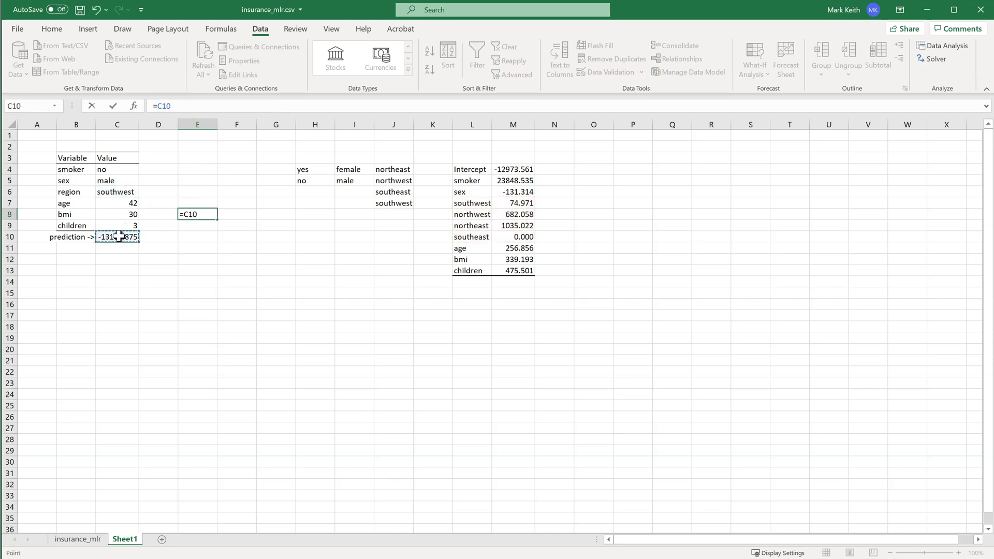
key(ctrl+z)
key(Return)
- Insert + and the copied VLOOKUP(C6, L7:M10, 2, FALSE) after the sex IF, inside the outer parentheses of the C10 formula
key(Left)
key(Left)
key(Down)
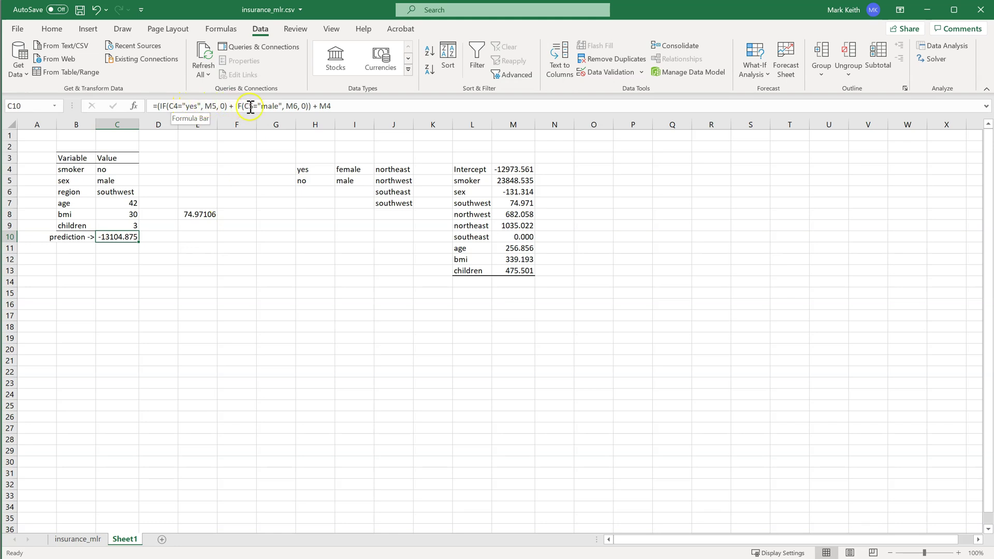
click(307, 106)
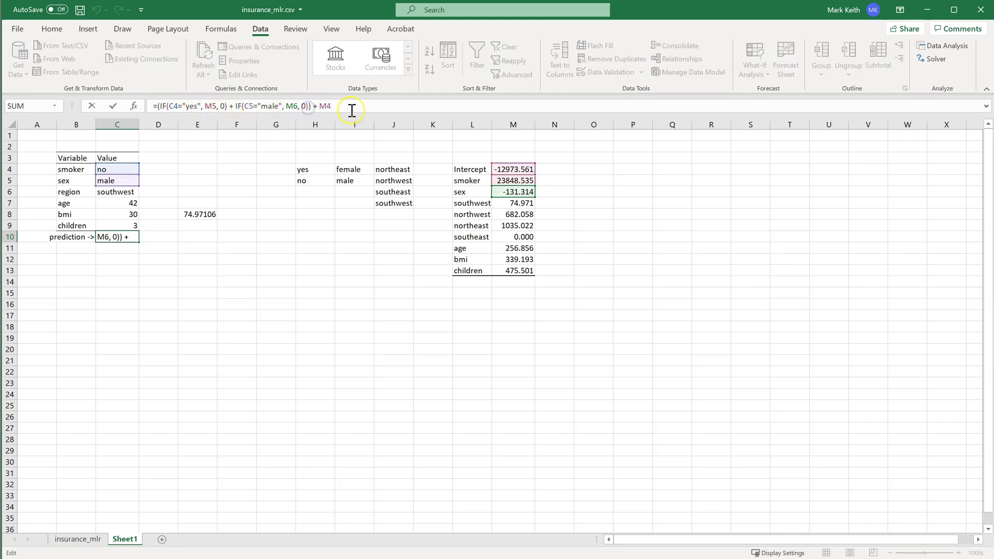
text(+)
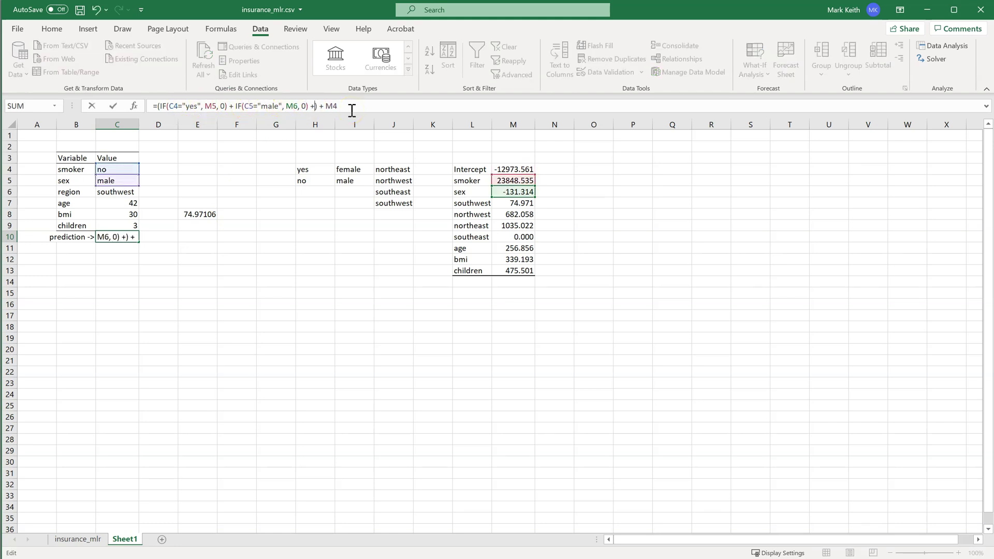
key(ctrl+v)
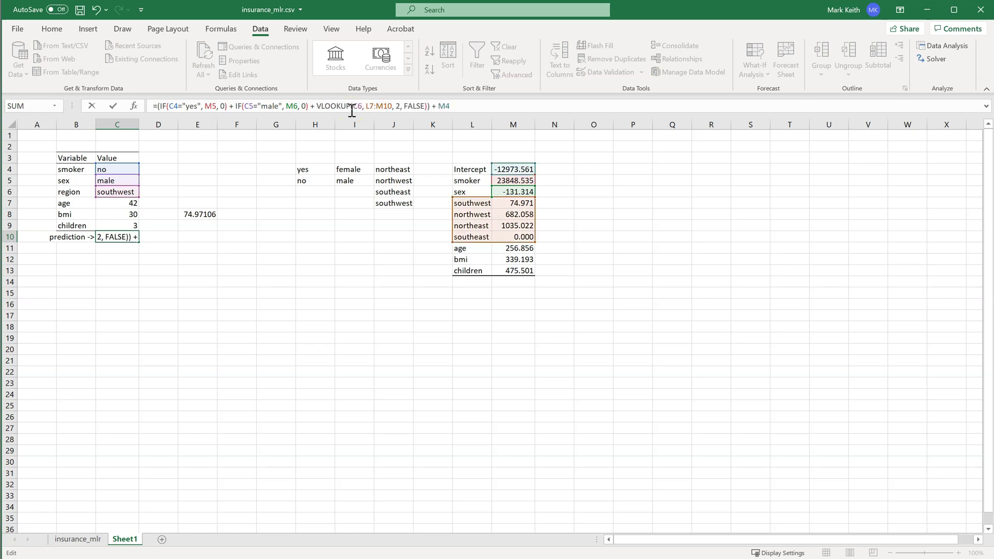
key(Return)
key(Up)
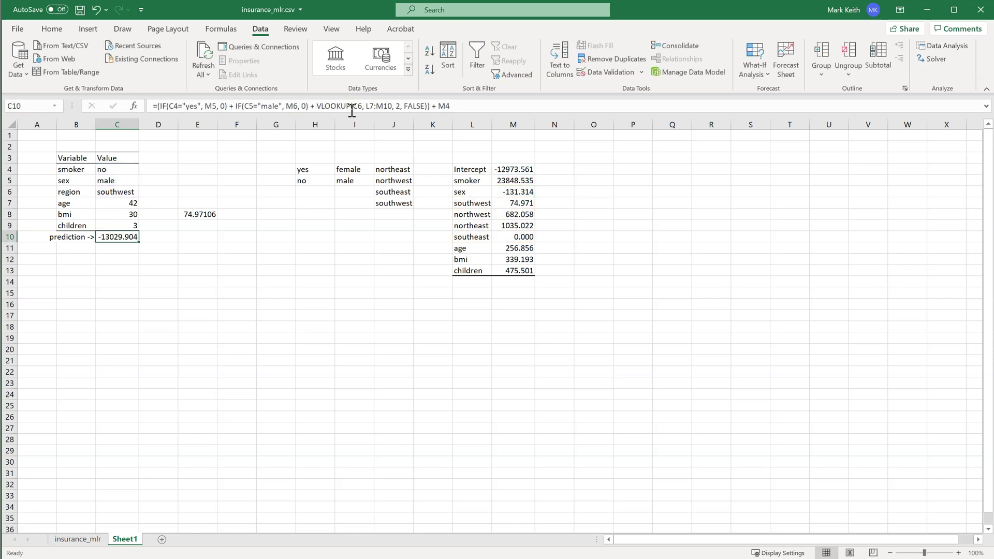
- Delete the helper VLOOKUP formula from E8
key(Up)
key(Up)
key(Right)
key(Right)
key(Delete)
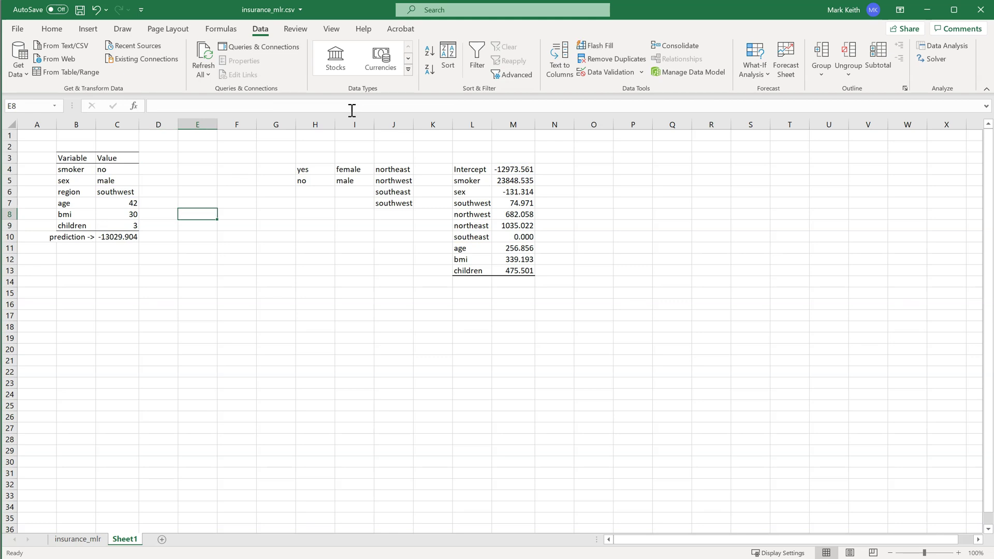
key(Left)
key(Left)
key(Down)
key(Down)
key(Up)
key(Up)
key(Up)
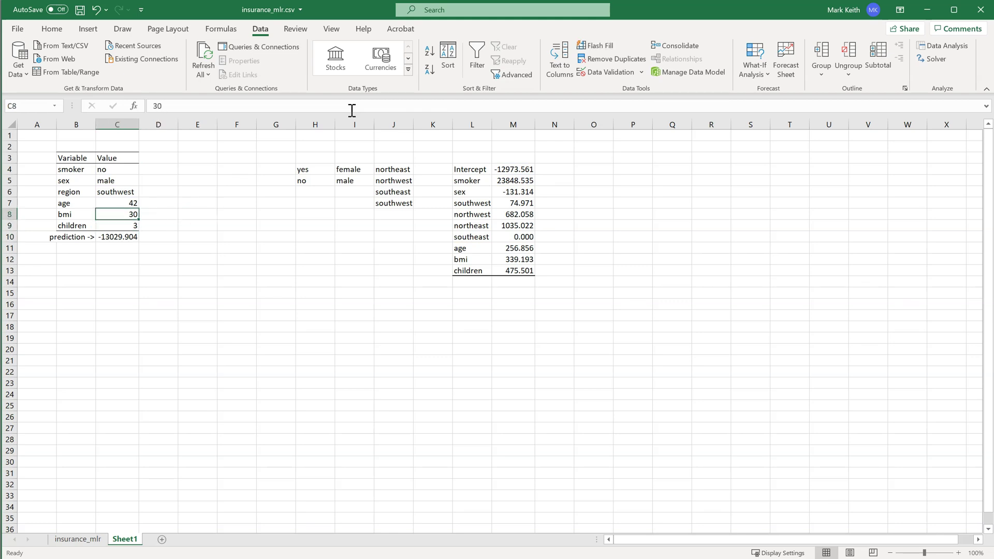
key(Down)
key(Down)
key(Down)
key(Down)
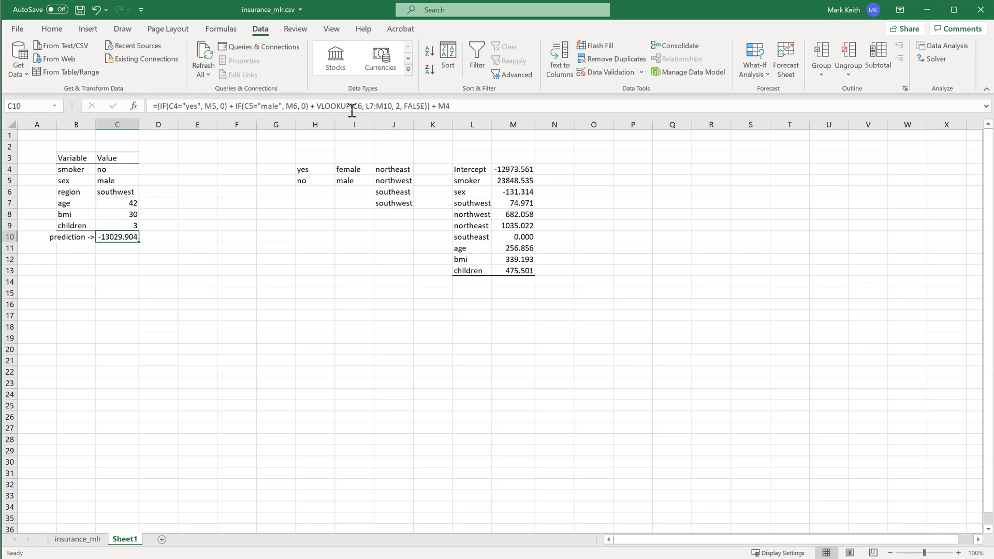
key(Up)
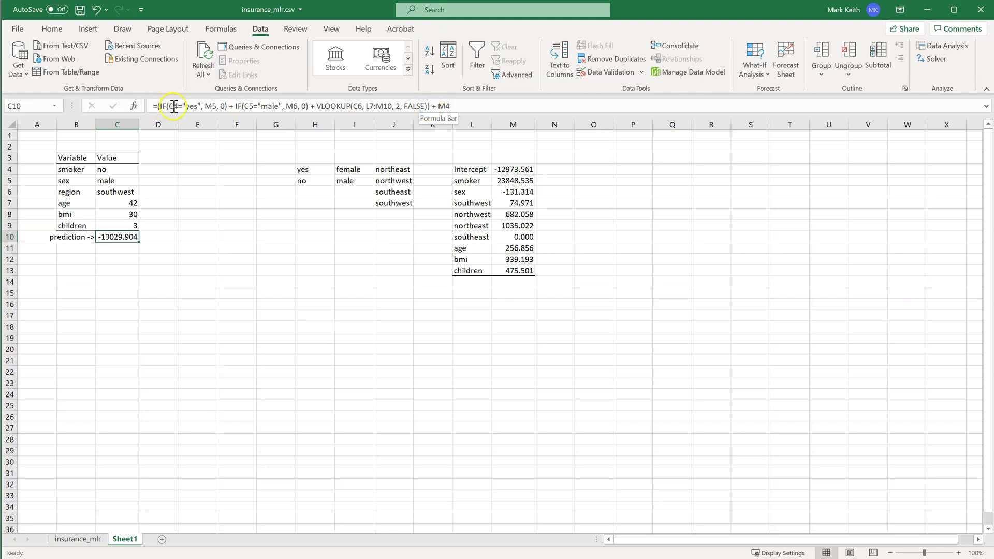
- Add the age term + (C7 * M11) after the VLOOKUP, inside the outer parentheses of the C10 formula
drag(162, 106, 428, 107)
click(316, 106)
click(428, 107)
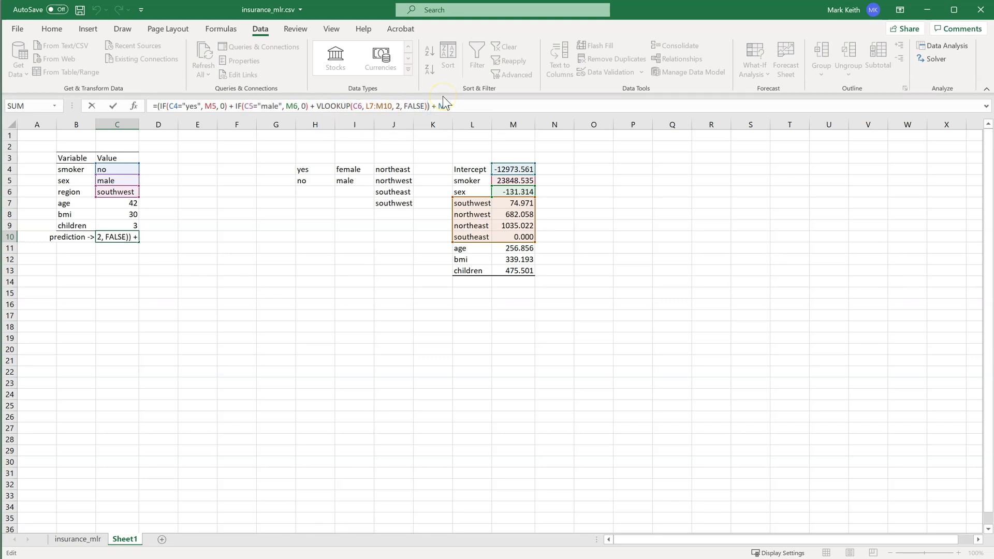
text(+)
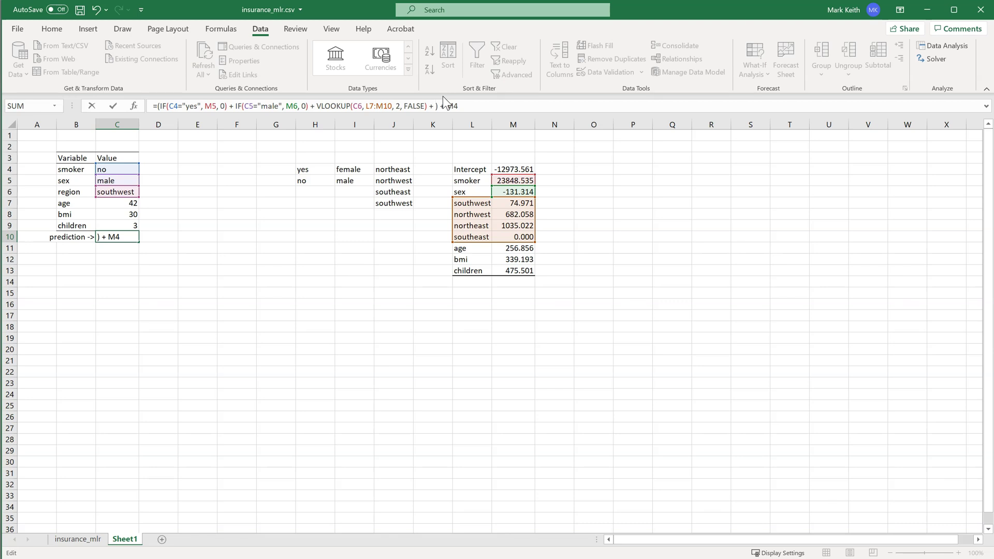
text(()
click(130, 203)
text(*)
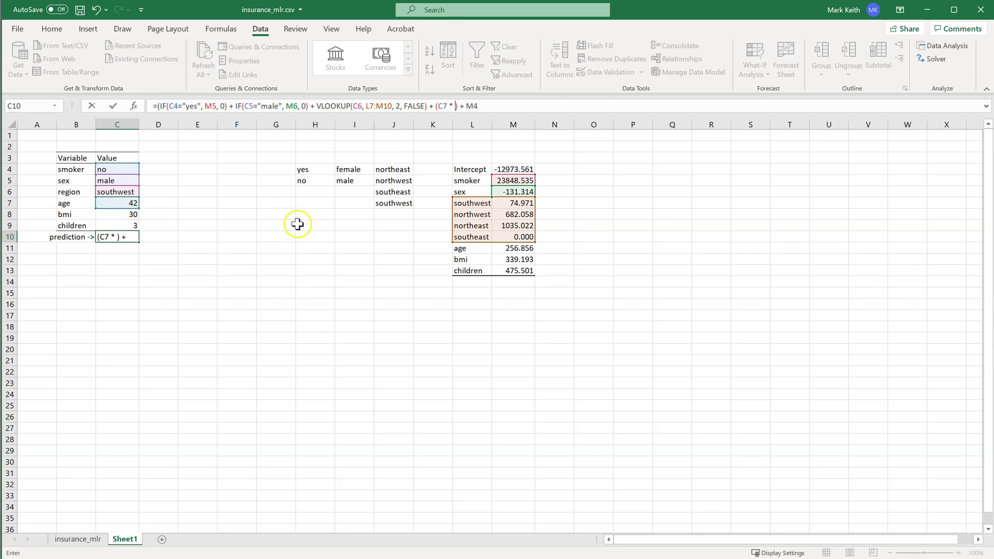
click(512, 248)
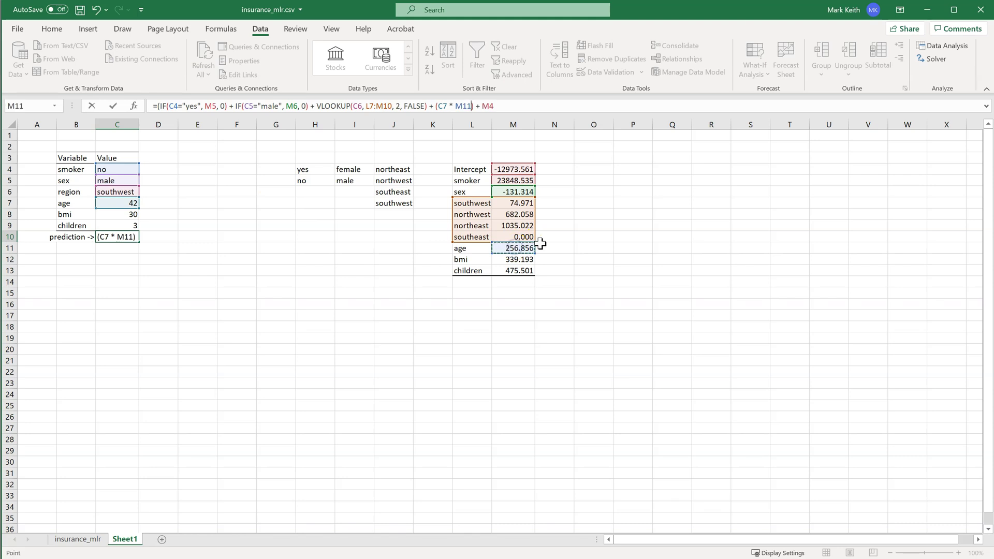
text())
key(Return)
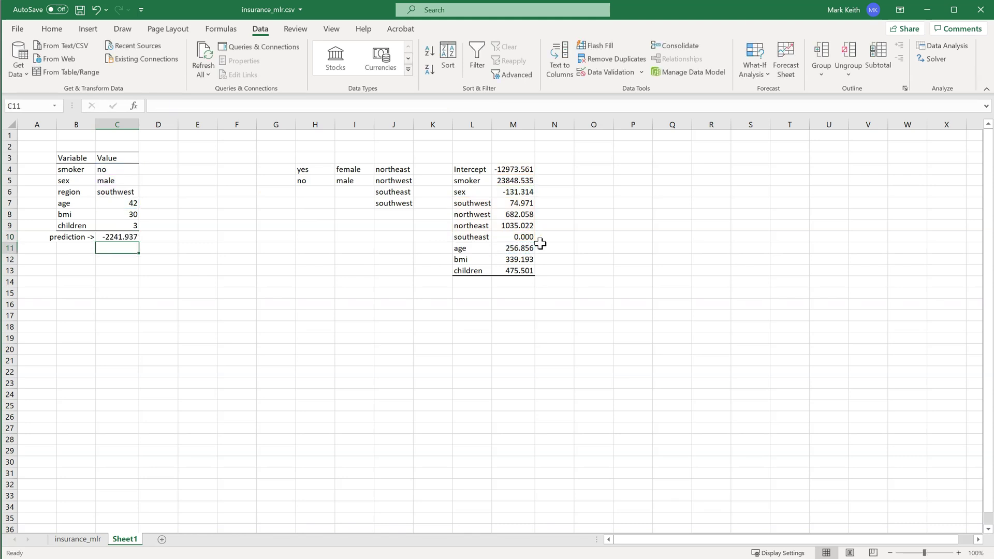
key(Up)
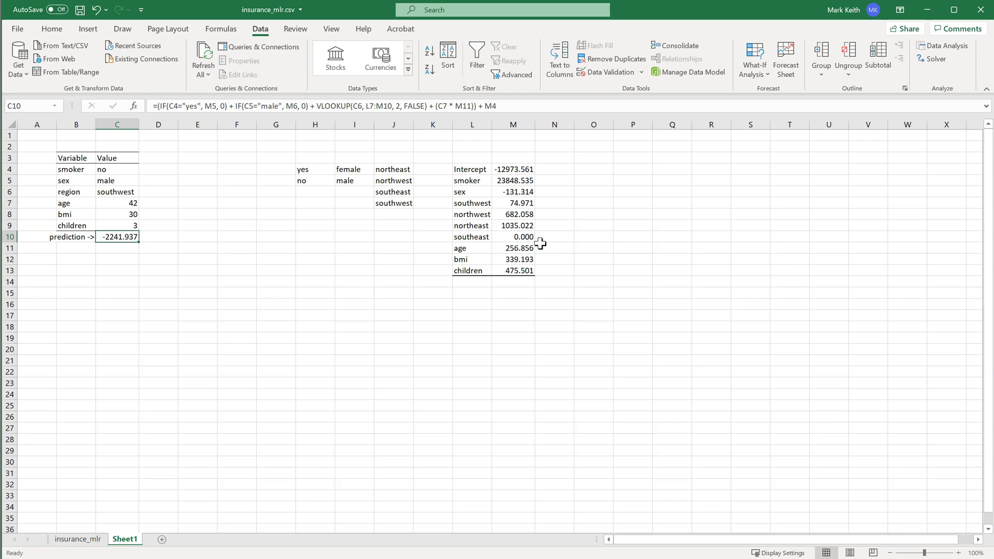
- Add the bmi term + (C8 * M12) after the age term, inside the outer parentheses of the C10 formula
key(Up)
key(Up)
key(Down)
key(Down)
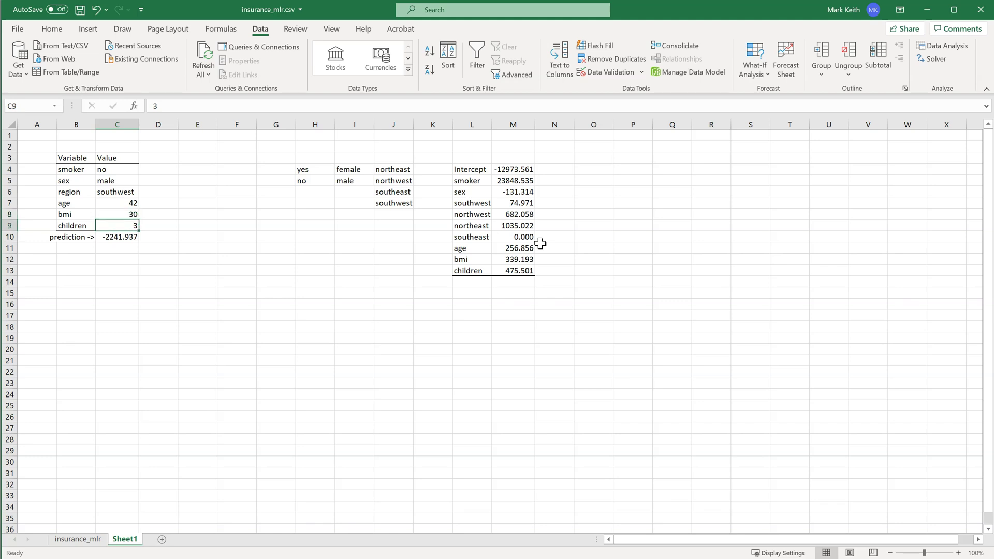
click(474, 107)
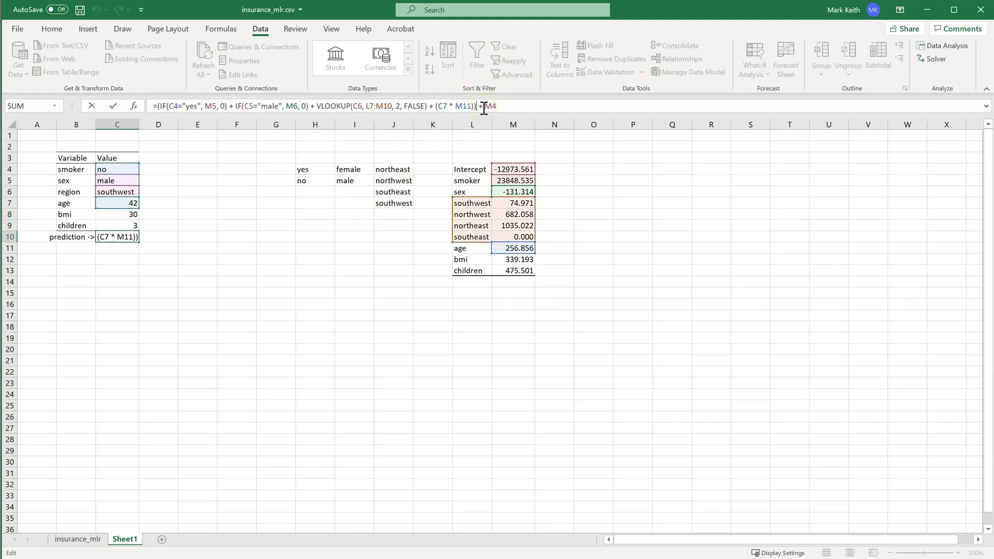
text(+ ()
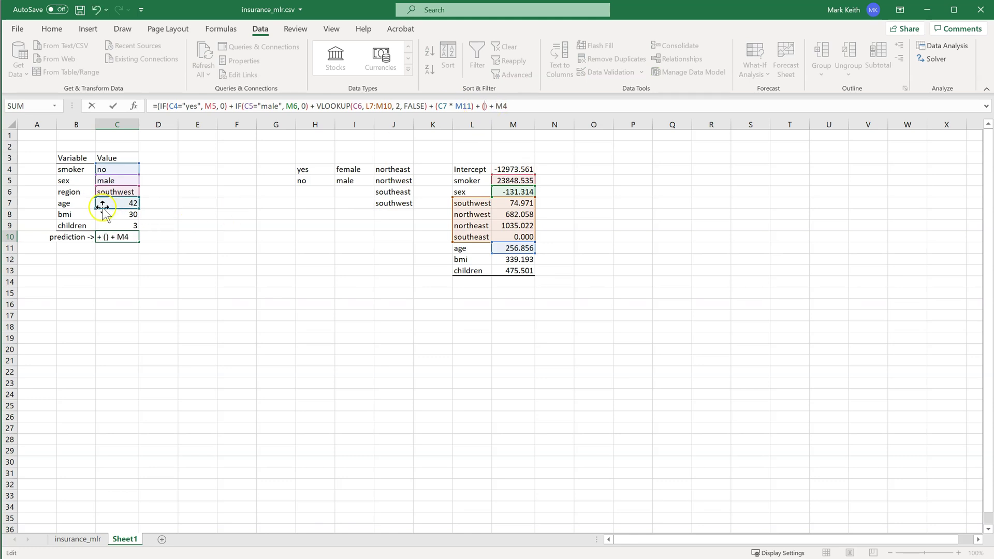
click(125, 214)
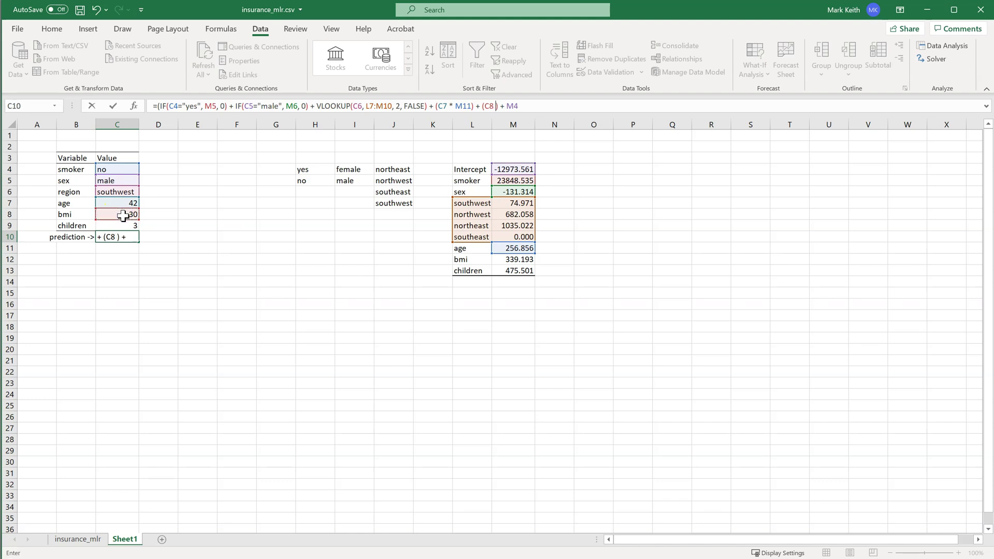
text(*)
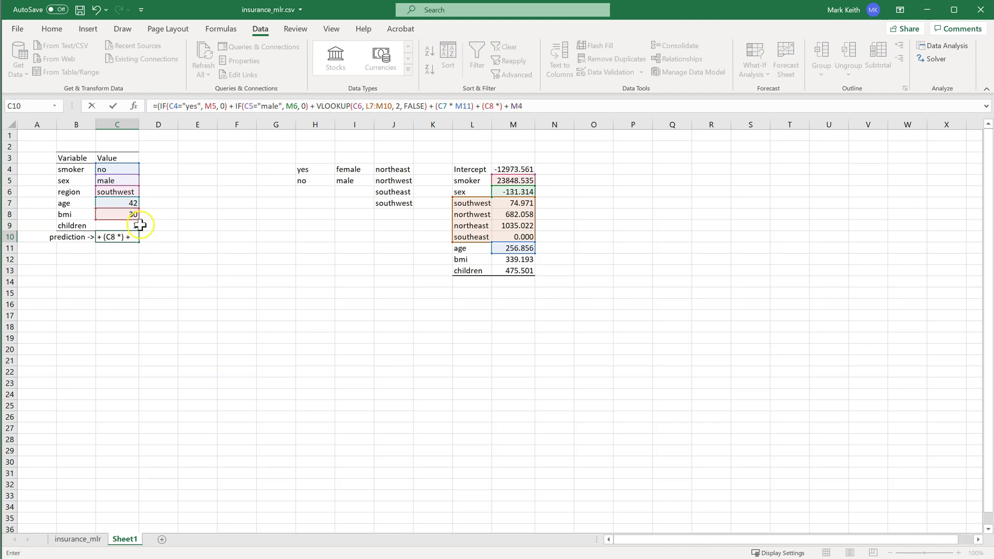
click(507, 261)
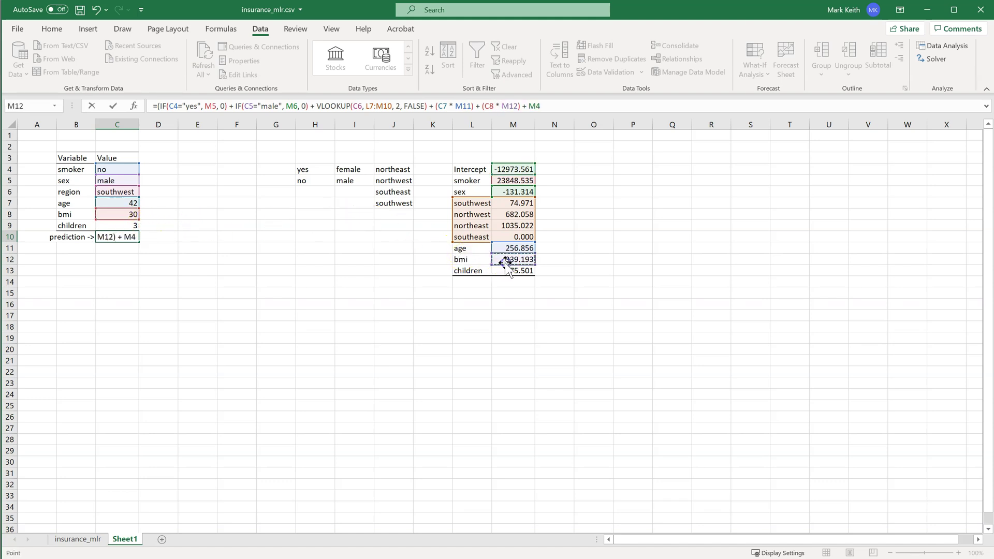
text() + )
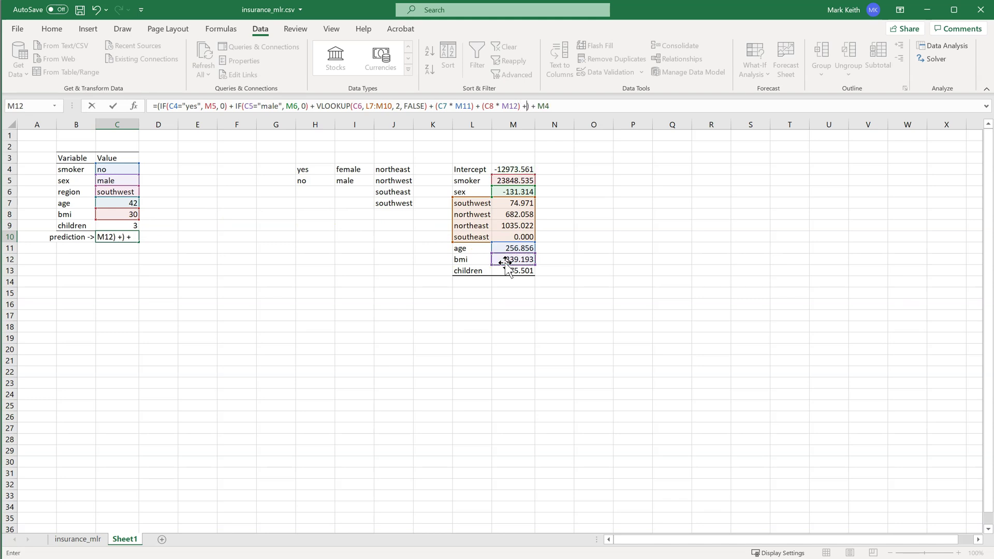
- Add the children term (C9 * M13) after the bmi term in the C10 formula and commit the formula
text(()
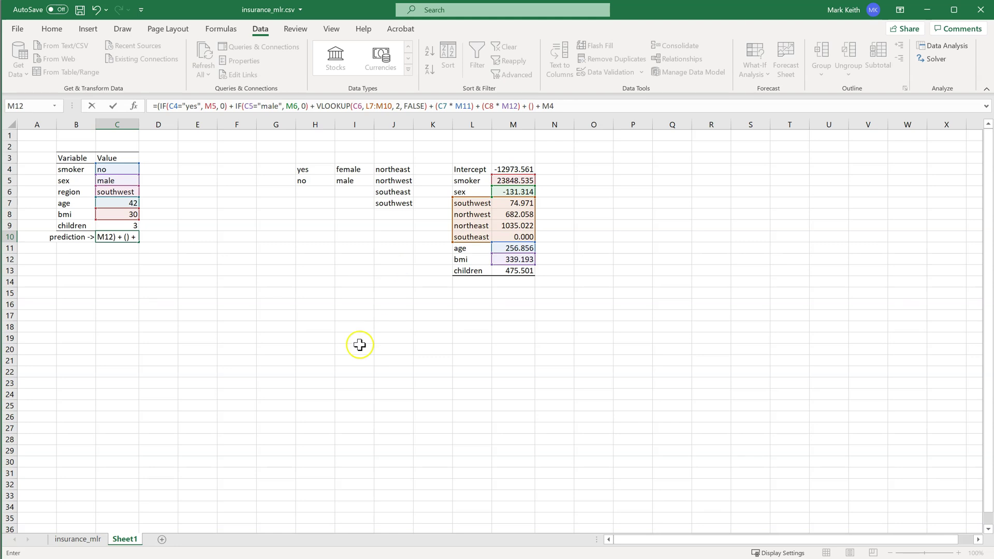
click(123, 227)
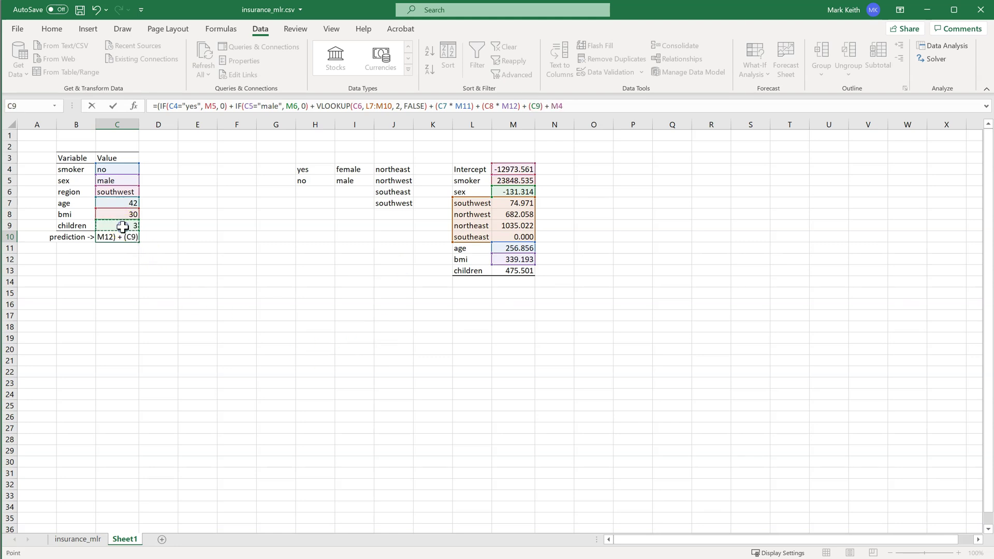
text(*)
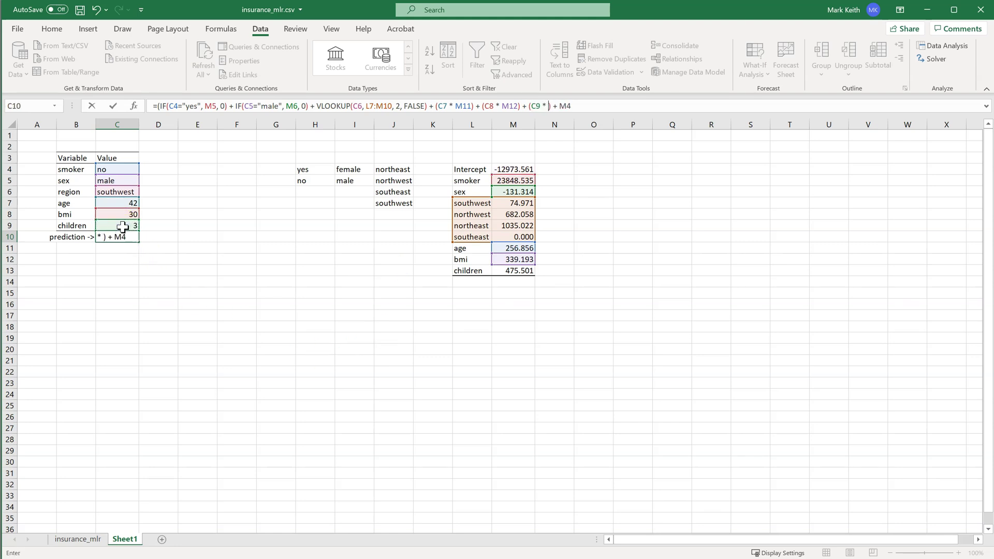
click(513, 271)
text())
key(Return)
key(Up)
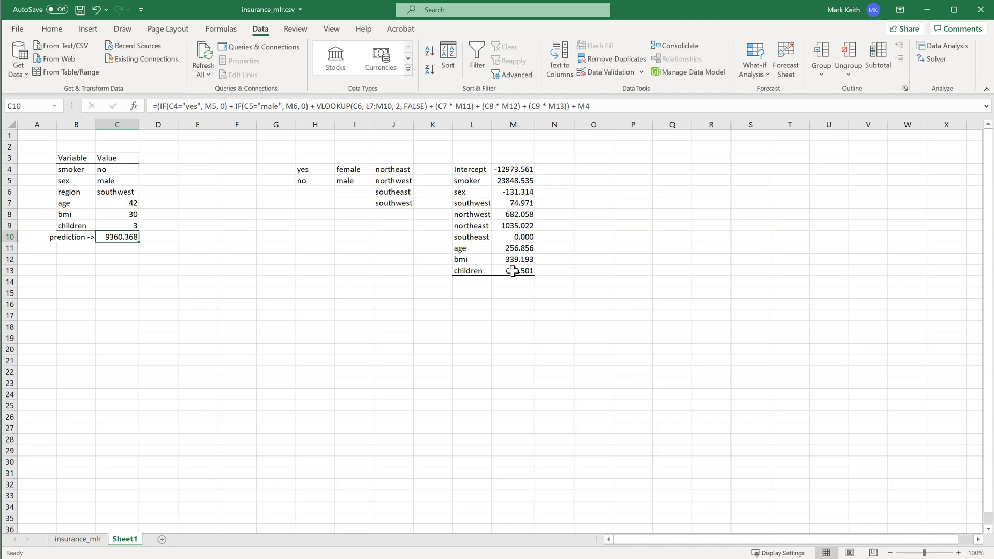
- Hide columns H through M, which hold the validation lists and regression coefficients
drag(514, 124, 319, 126)
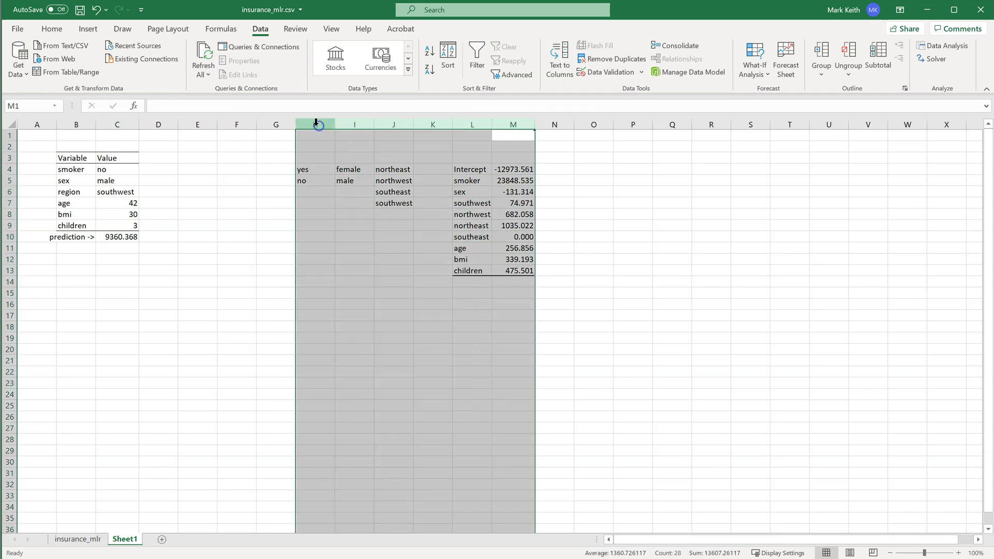
right_click(317, 126)
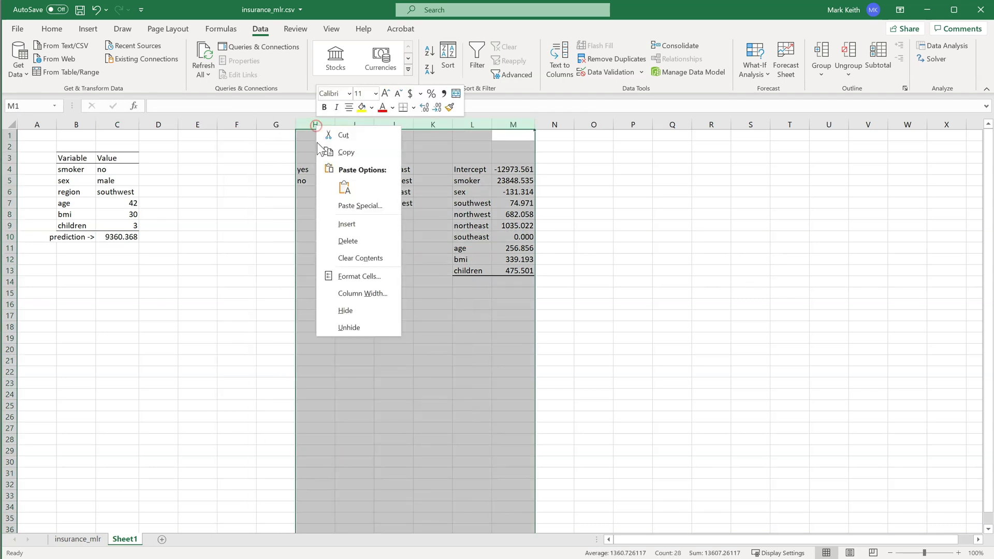
click(350, 313)
click(197, 191)
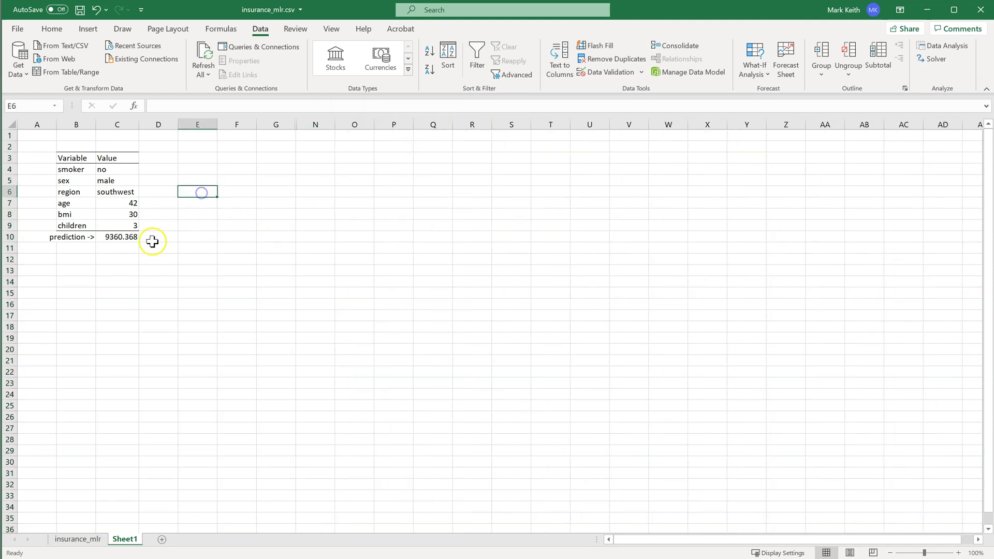
- Set smoker in C4 to yes and sex in C5 to female
click(121, 170)
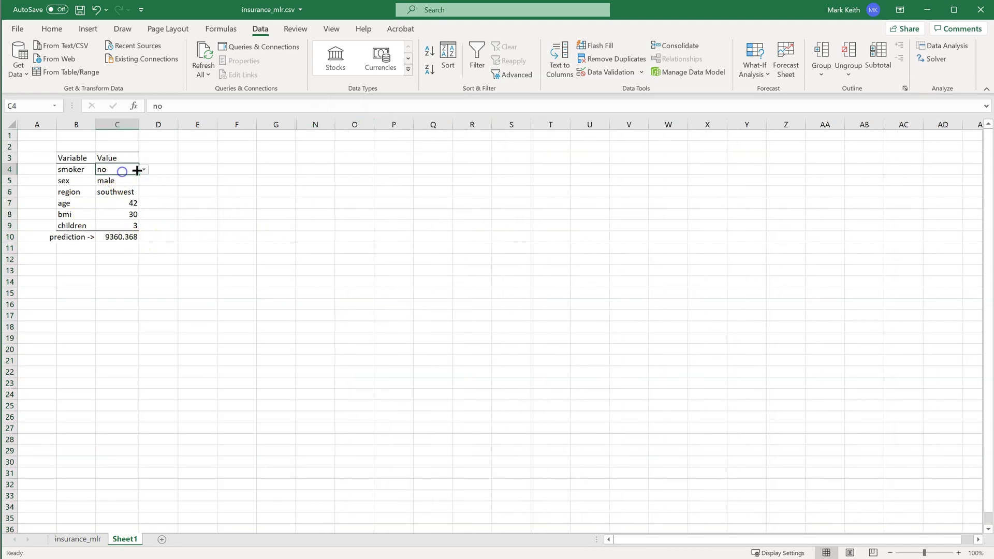
click(143, 169)
click(125, 180)
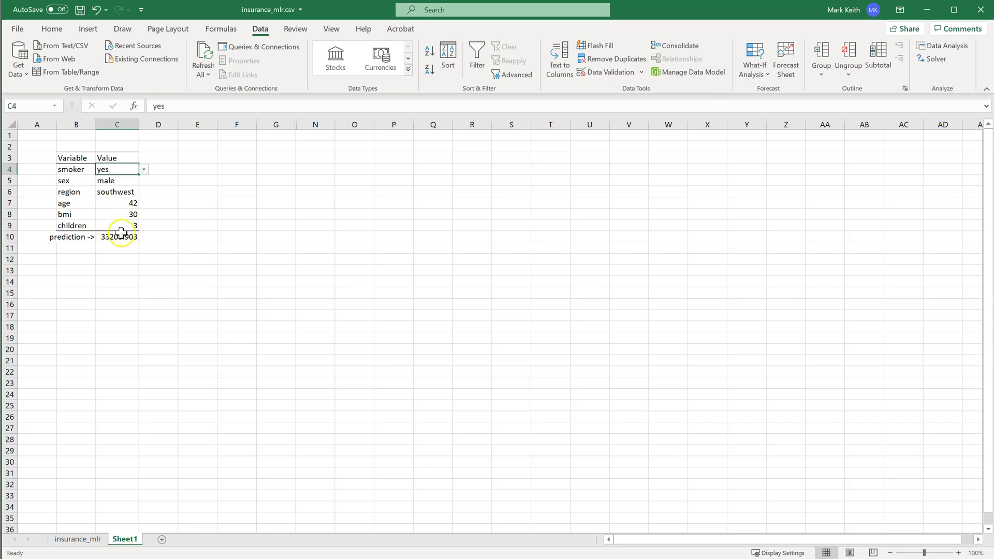
click(137, 184)
click(144, 181)
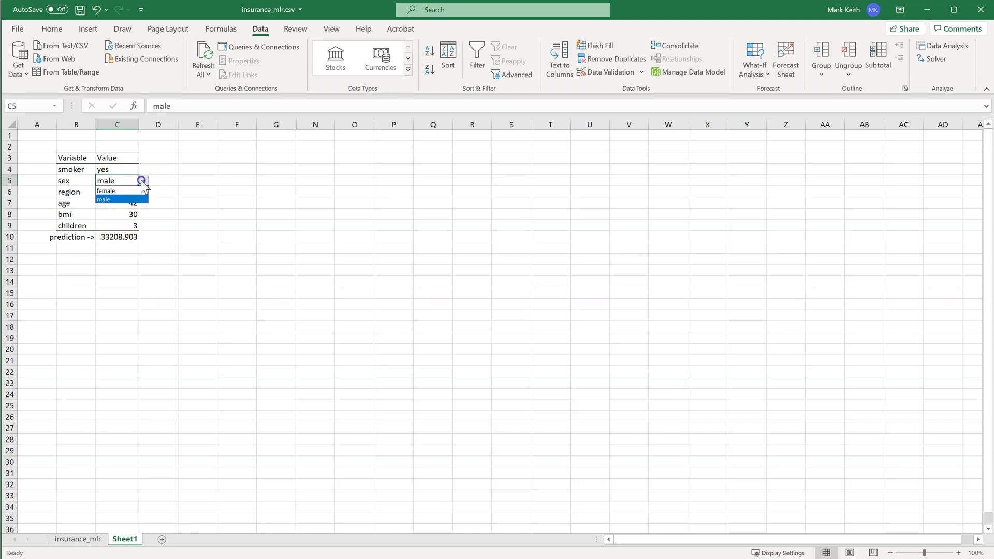
click(130, 189)
- Set the region in C6 to northeast
click(122, 190)
click(143, 191)
click(124, 203)
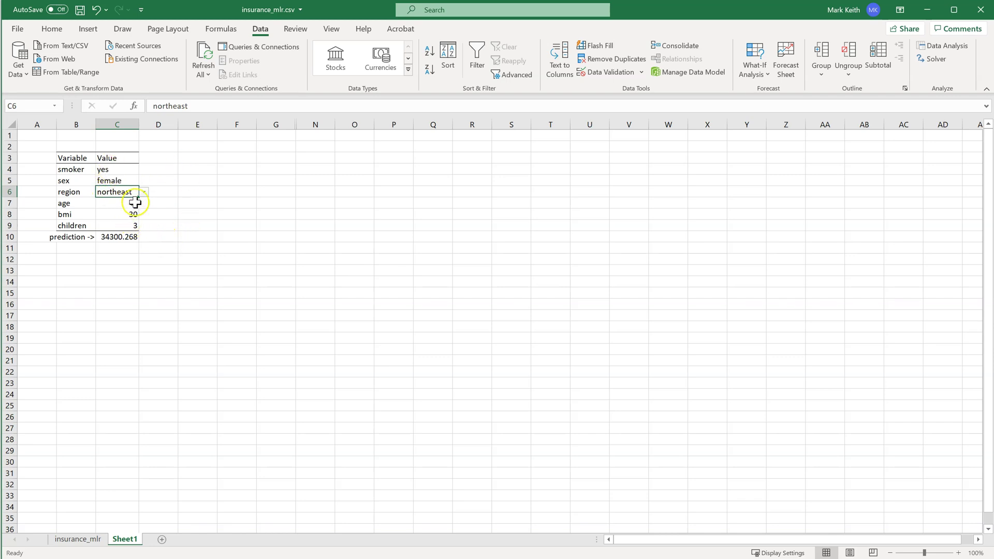
- Set smoker in C4 to no and the region in C6 to southeast
click(129, 168)
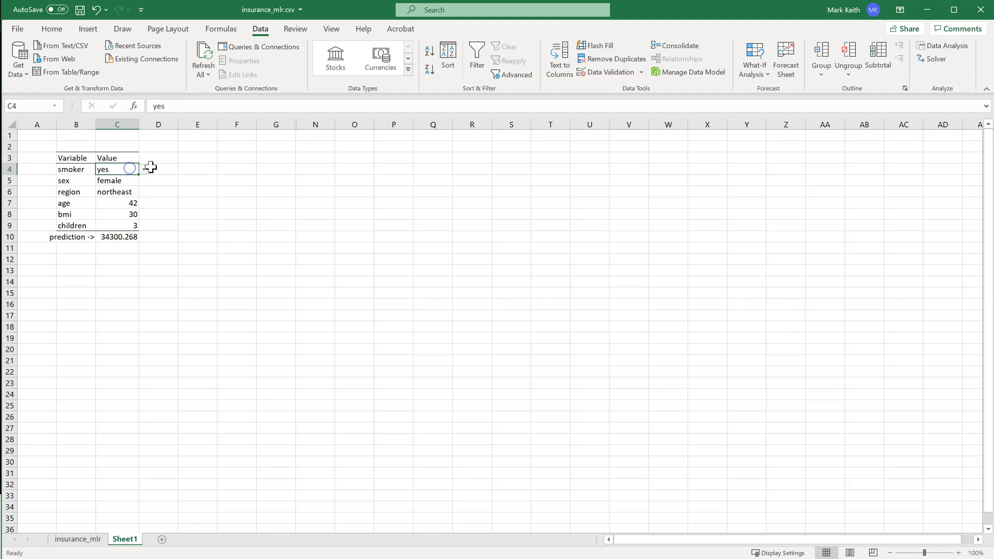
click(144, 170)
click(133, 188)
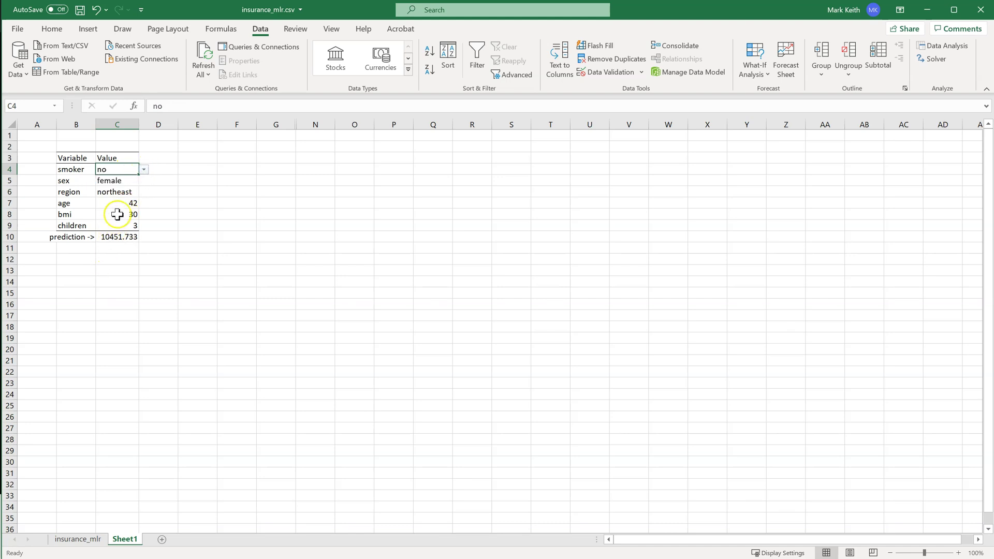
click(126, 192)
click(144, 193)
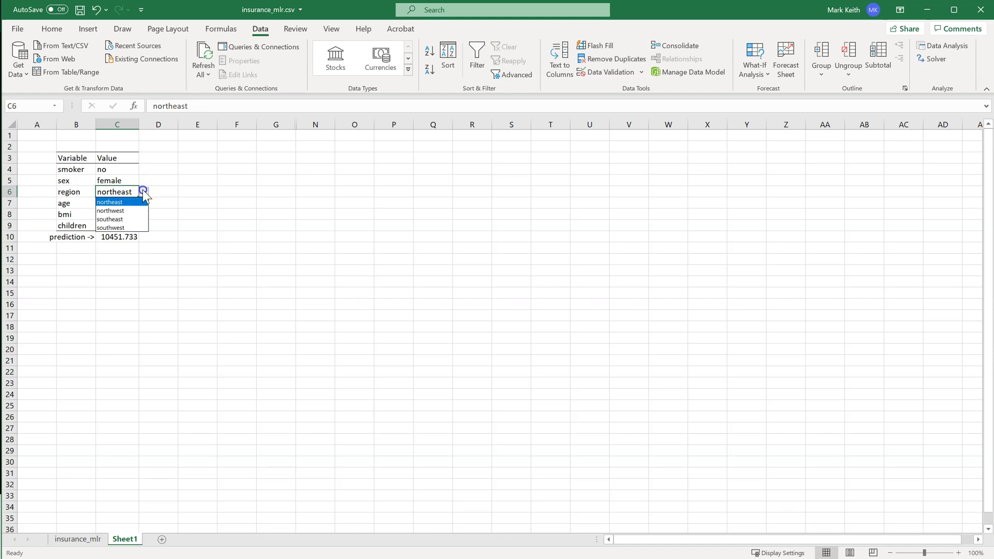
click(124, 218)
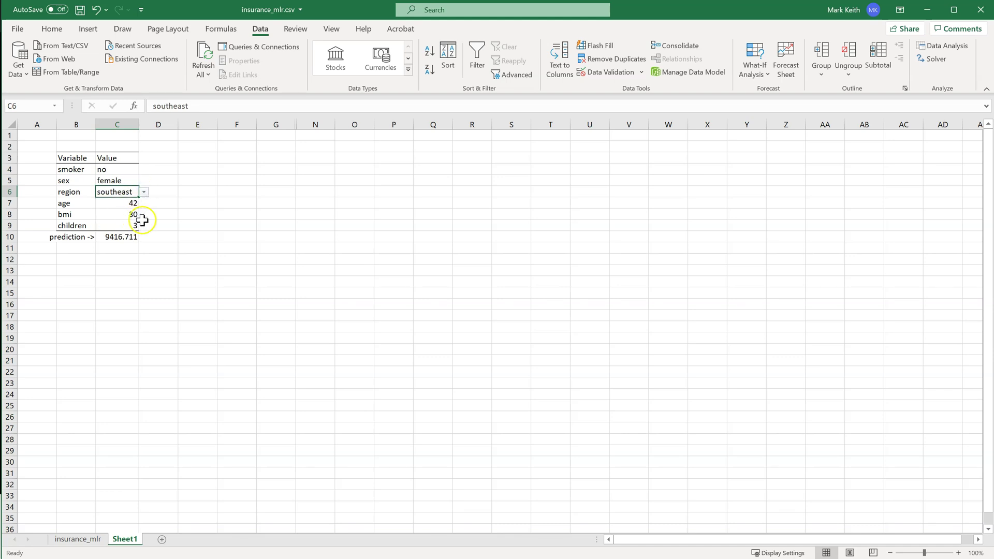
- Test the prediction with different numbers of children in C9, including 0, 1 and 3, and finish with 4
click(120, 222)
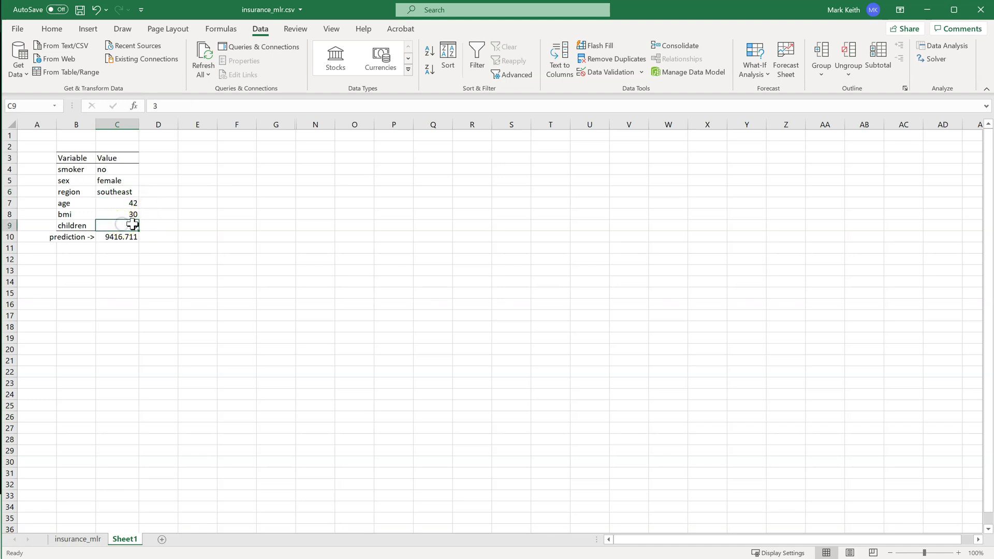
text(4)
key(Up)
key(Down)
text(0)
key(Return)
key(Up)
key(Up)
key(Down)
key(Down)
key(Up)
text(1)
key(Return)
key(Up)
text(1)
key(Return)
key(Up)
text(3)
key(Return)
key(Up)
text(4)
key(Return)
key(Up)
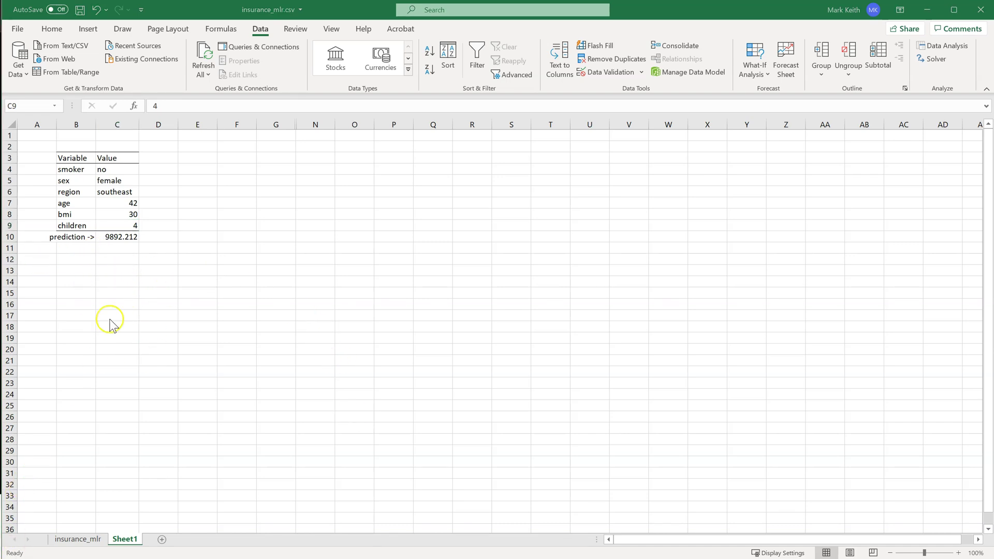
- Examine the regression outputs and the formulas in the charges_ln and predicted columns on the insurance_mlr sheet
click(67, 540)
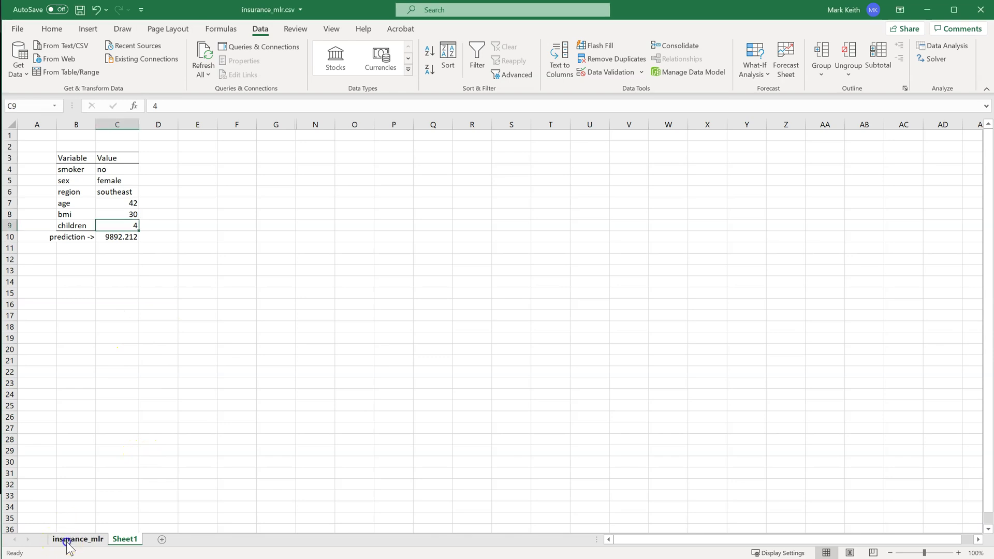
click(71, 542)
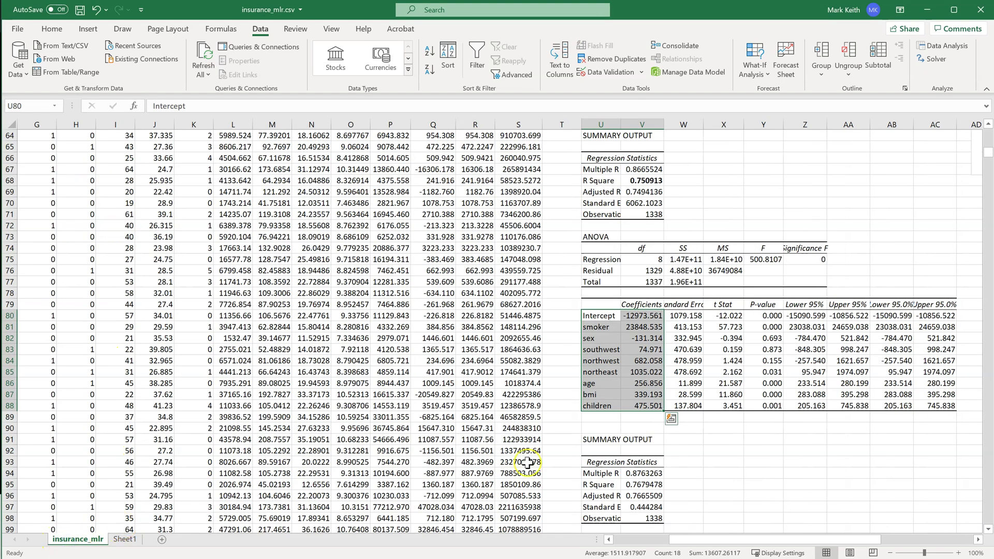
scroll(812, 466, down, 3)
scroll(811, 435, down, 4)
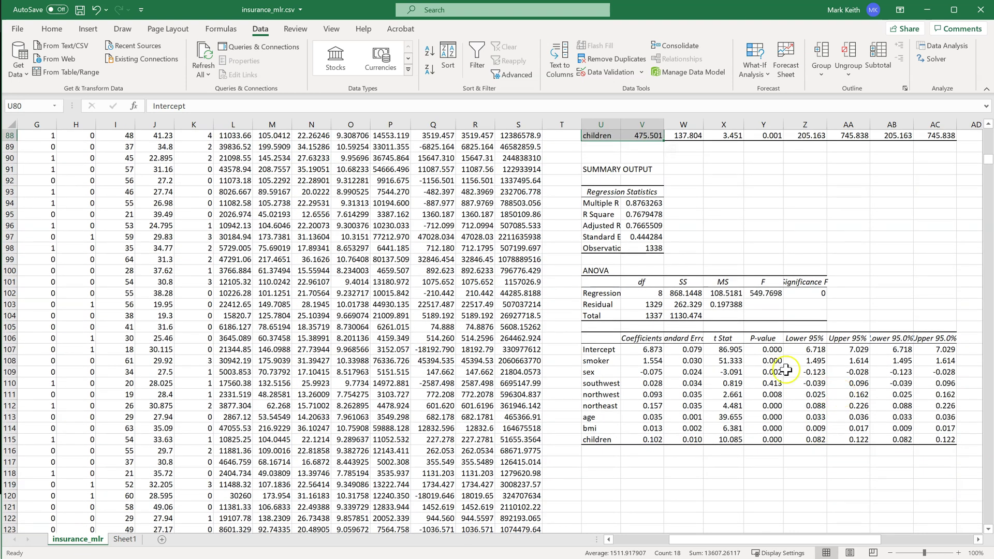
scroll(582, 350, up, 10)
scroll(397, 283, up, 19)
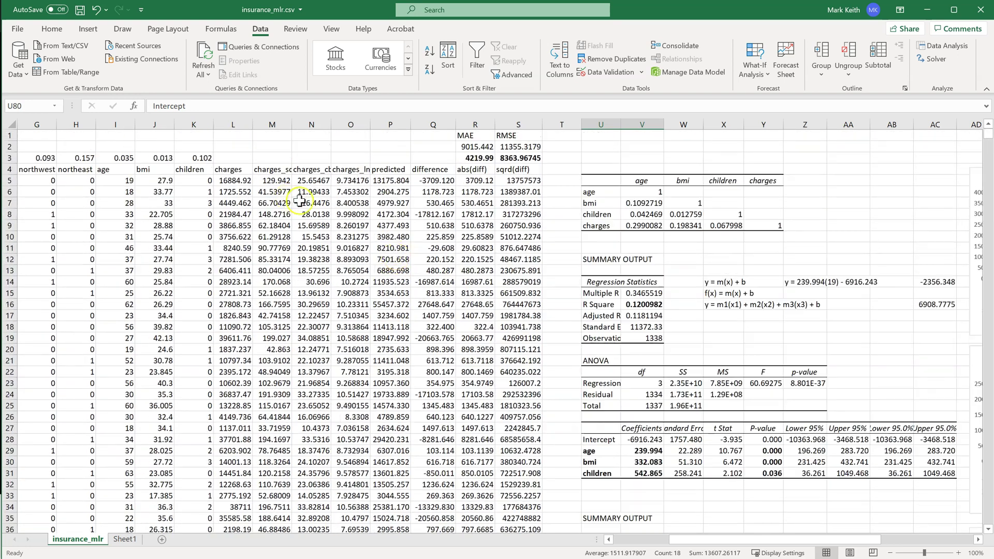
click(353, 181)
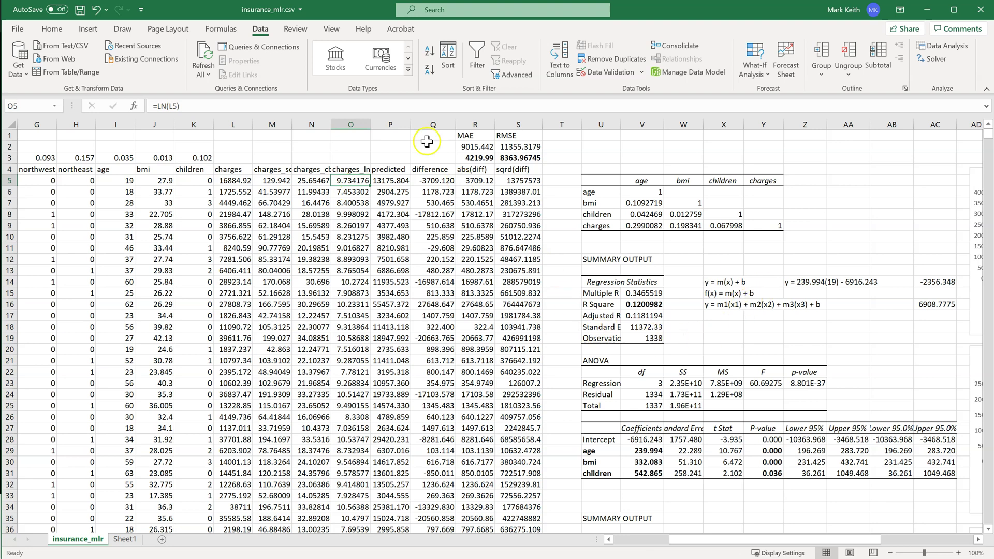
drag(390, 181, 391, 214)
- Copy the variable names and coefficients in U107:V115 from the last regression output on the insurance_mlr sheet
scroll(603, 305, down, 5)
scroll(603, 305, down, 14)
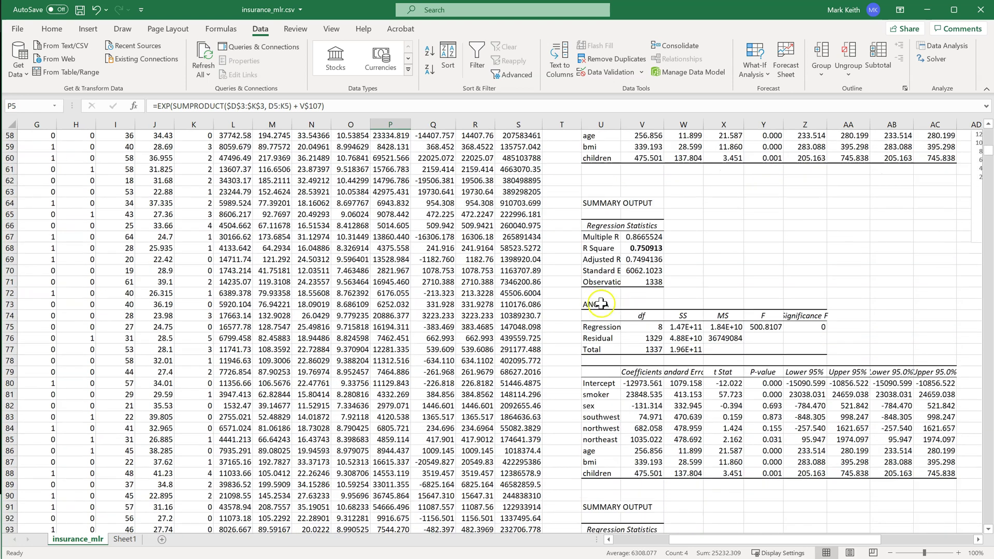
scroll(615, 419, down, 7)
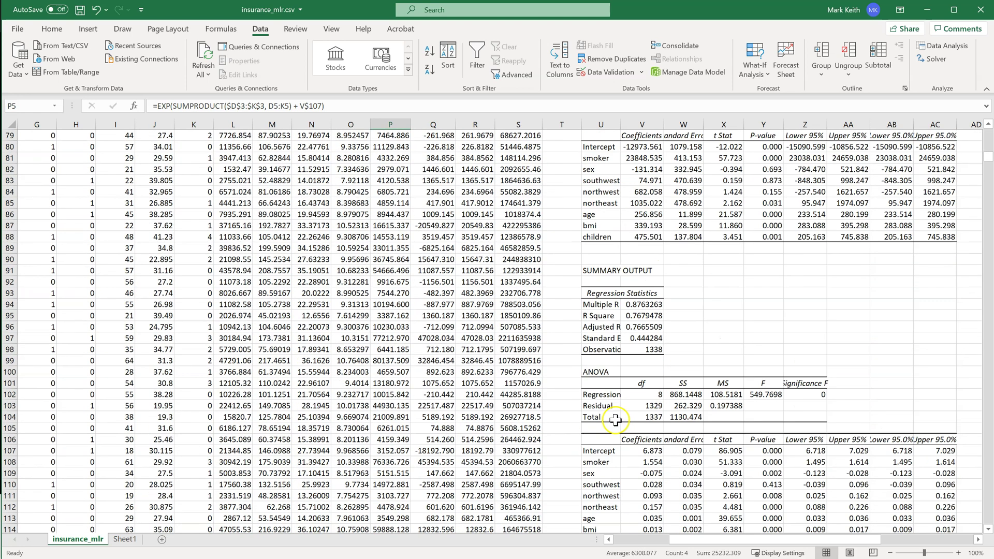
scroll(615, 420, down, 3)
drag(599, 352, 654, 432)
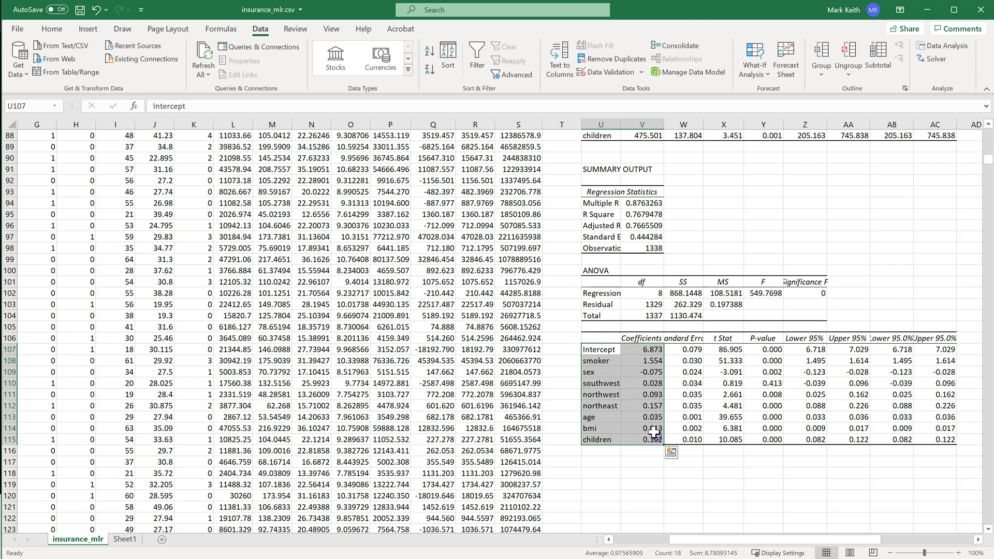
key(ctrl+c)
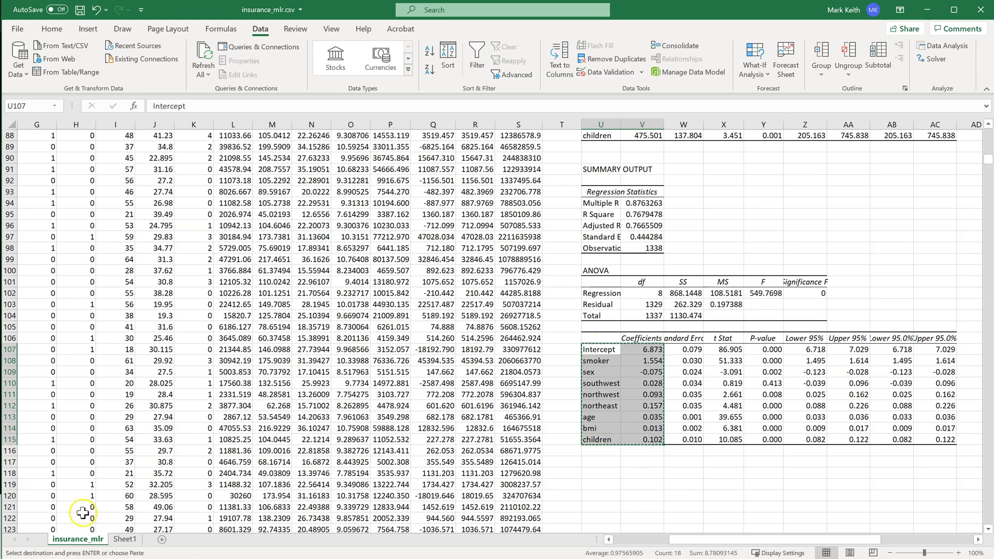
- Return to Sheet1 and unhide columns H through M between columns G and N
click(125, 539)
drag(269, 126, 315, 128)
right_click(315, 129)
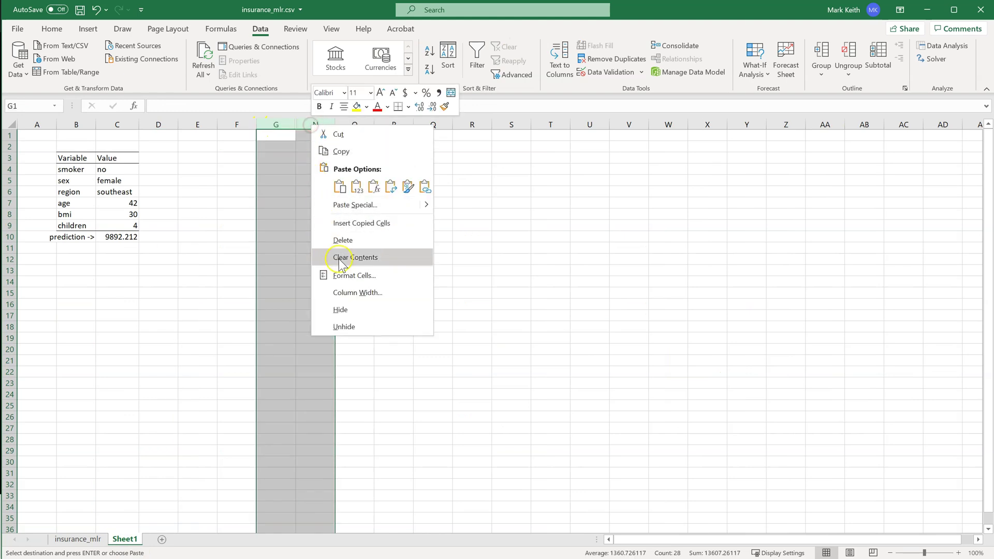
click(354, 327)
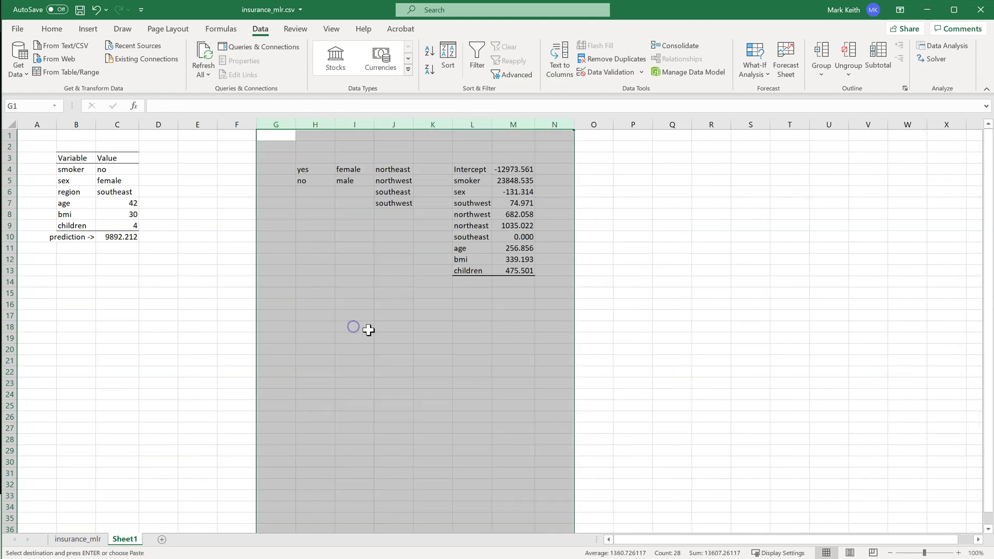
- Paste the copied log-charges coefficients at L17 and duplicate the calculator table B3:C10 at B14
click(469, 316)
key(ctrl+v)
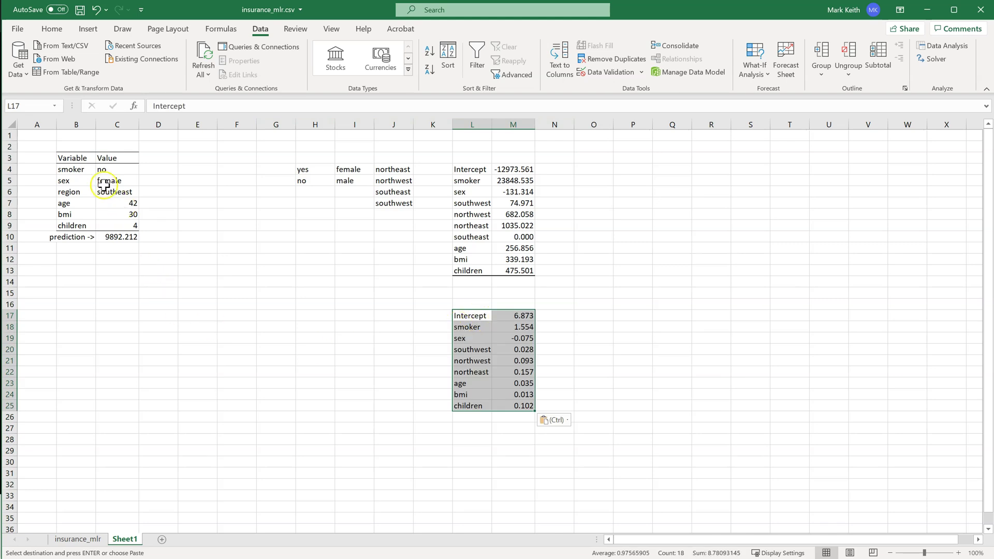
drag(62, 157, 124, 236)
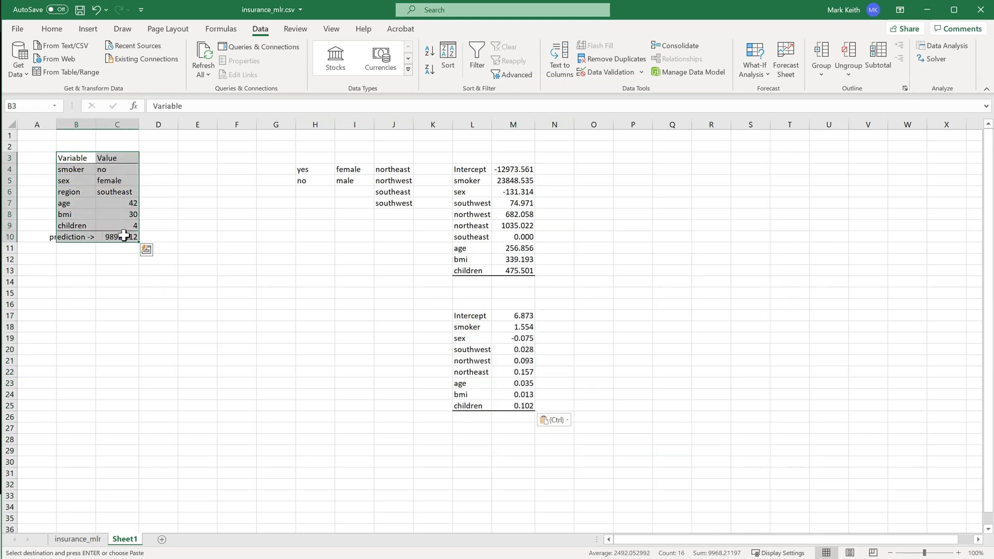
key(ctrl+c)
click(79, 283)
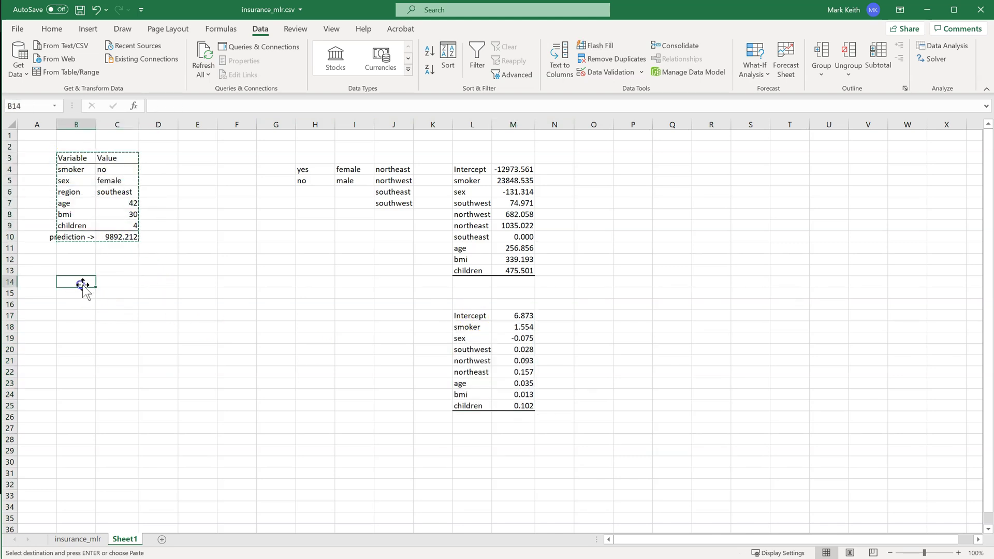
key(ctrl+v)
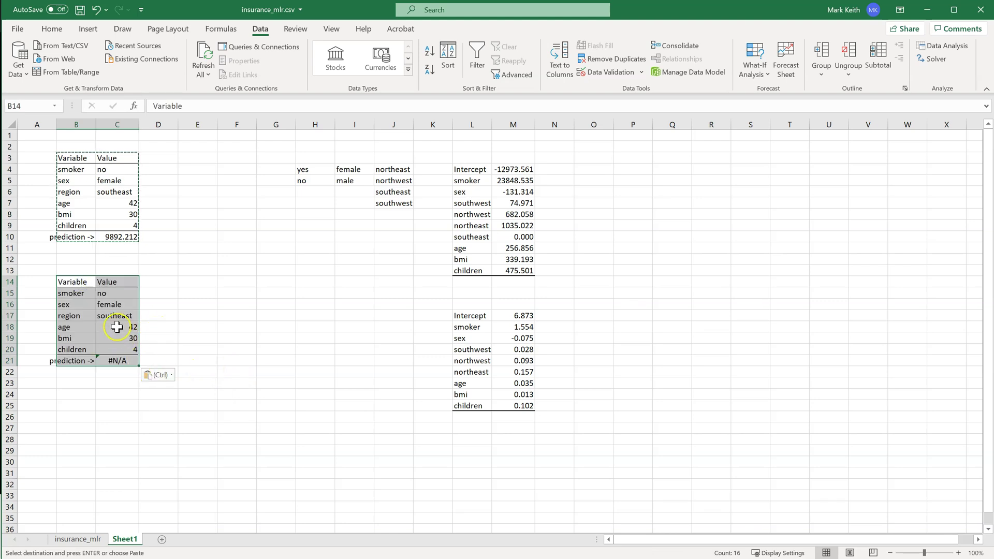
- Check the smoker, sex and region inputs in C15:C17 and the cell references of the copied prediction formula in C21
click(119, 317)
click(125, 304)
click(119, 294)
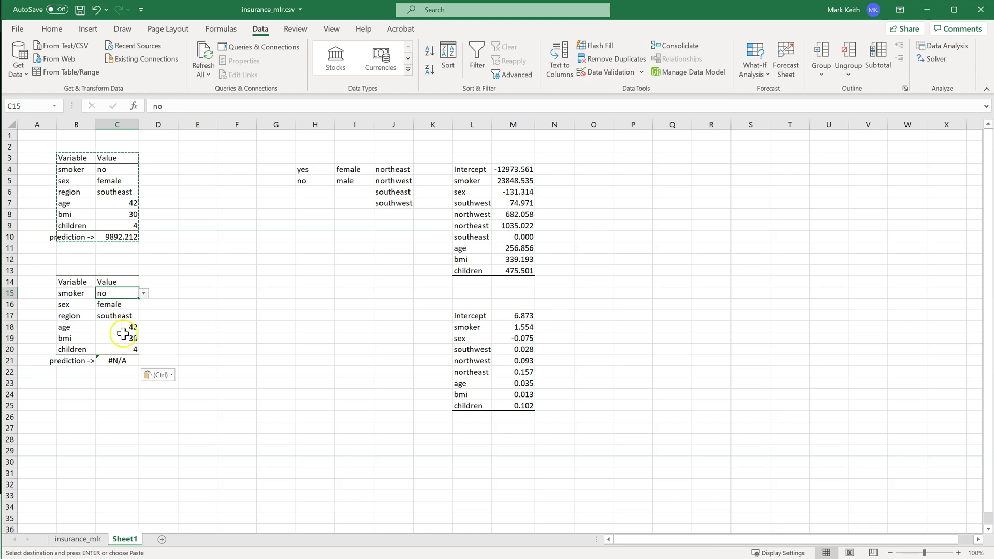
click(114, 360)
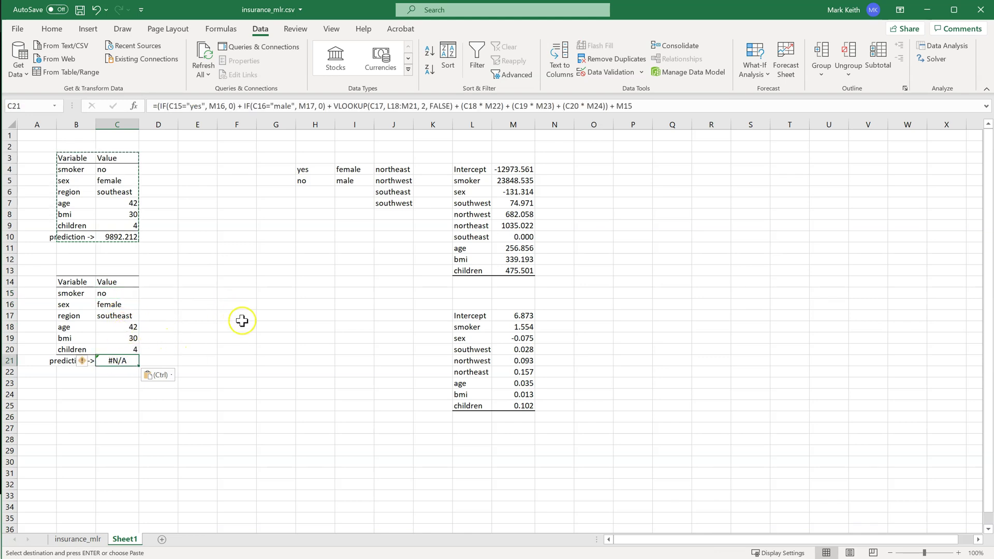
click(215, 106)
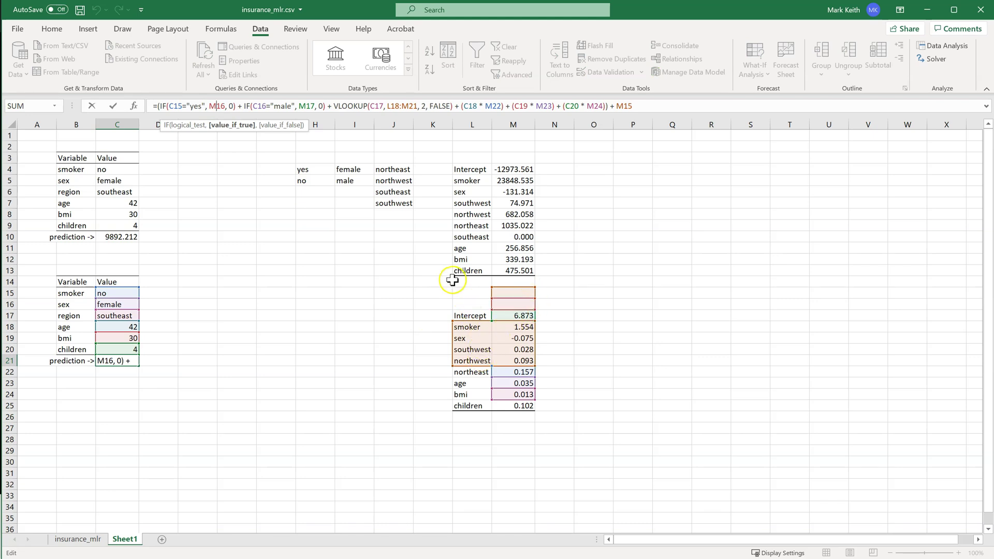
key(Return)
- Move the age, bmi and children coefficients to L24:M26 and add a southeast row with coefficient 0 in L23:M23
drag(463, 383, 500, 420)
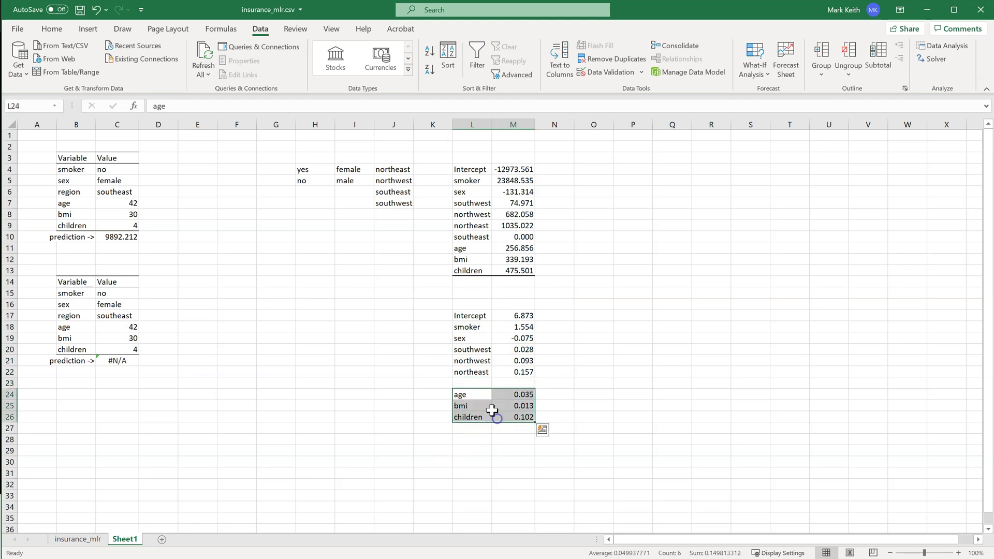
click(471, 381)
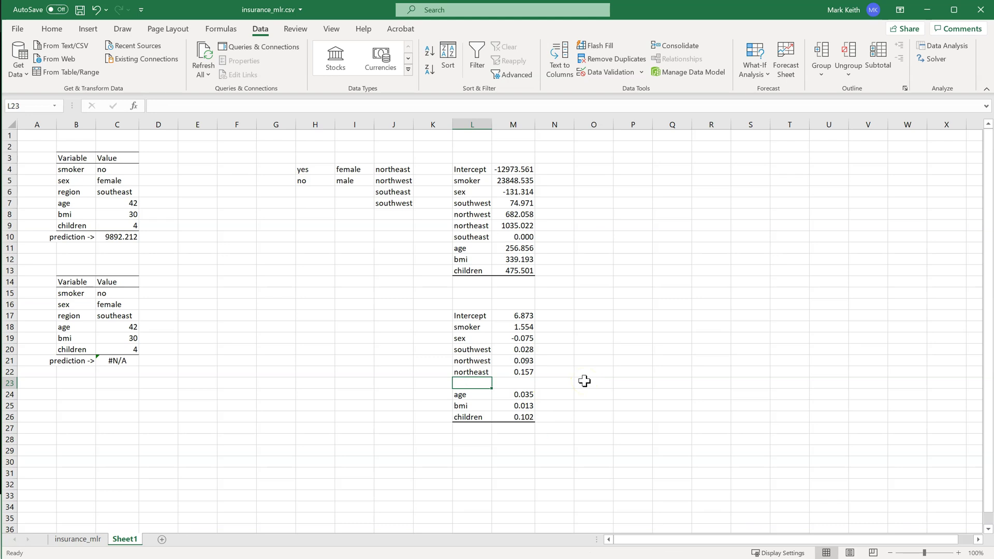
text(southeast)
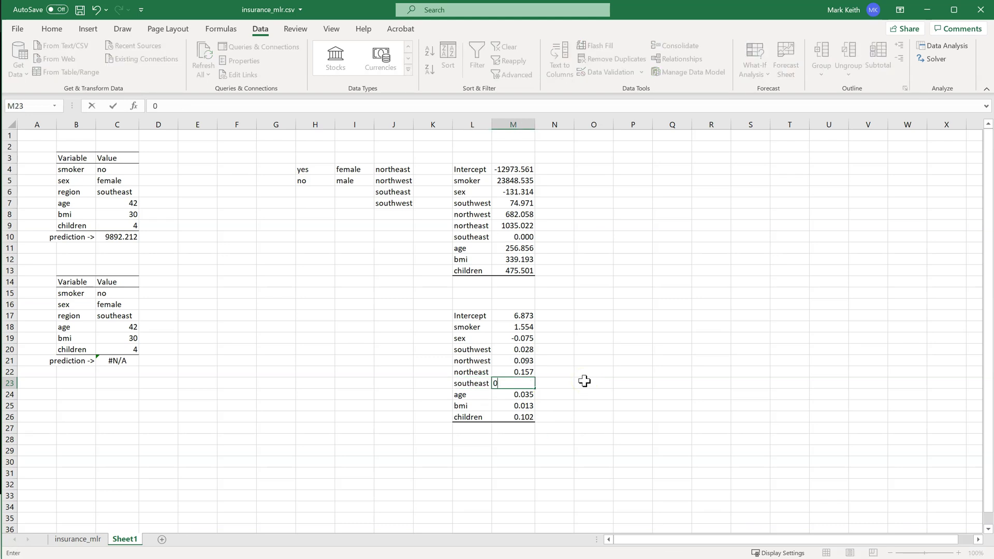
key(Return)
- Repoint the C21 formula to the log coefficients: smoker M18, sex M19, region lookup L20:M23, age, bmi and children M24:M26, intercept M17
click(97, 349)
click(111, 361)
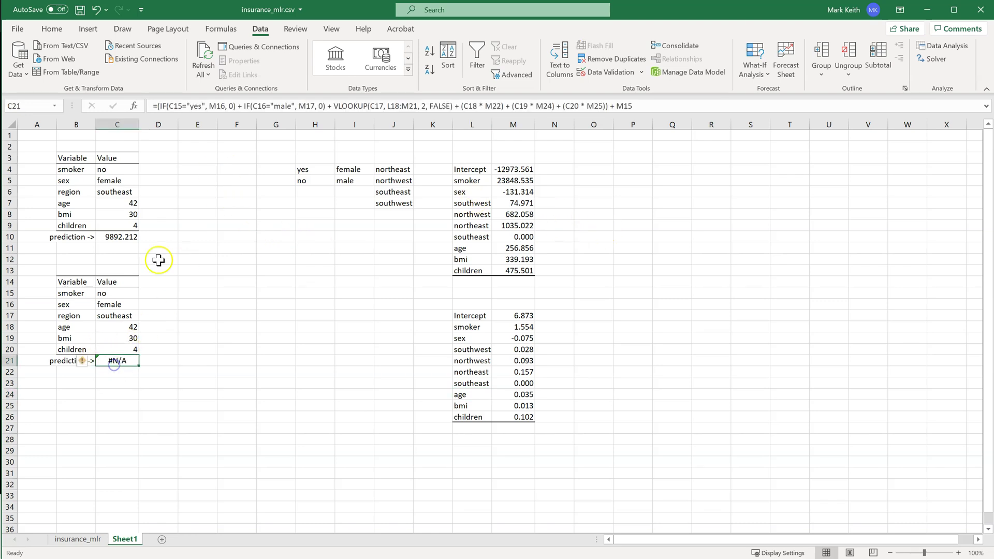
click(244, 106)
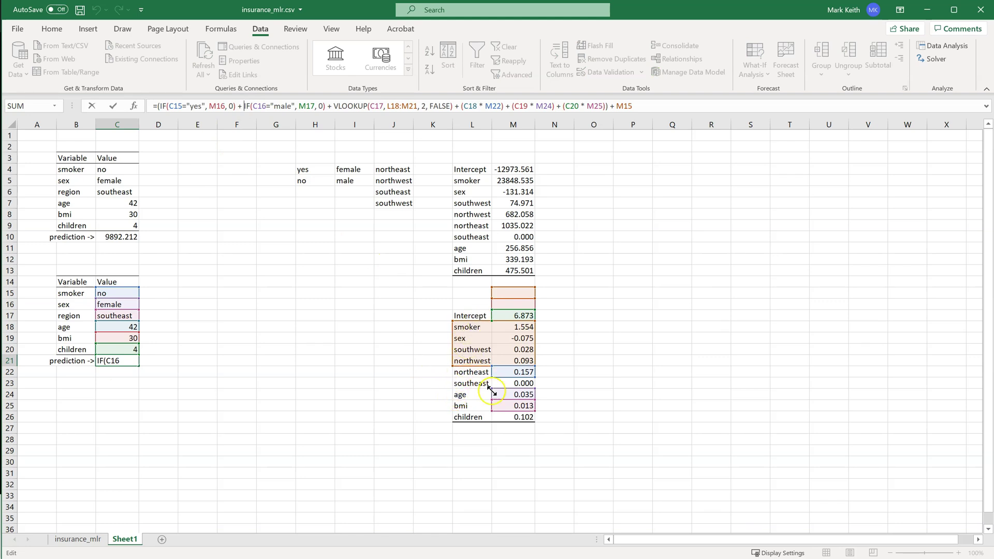
drag(519, 417, 523, 397)
click(521, 401)
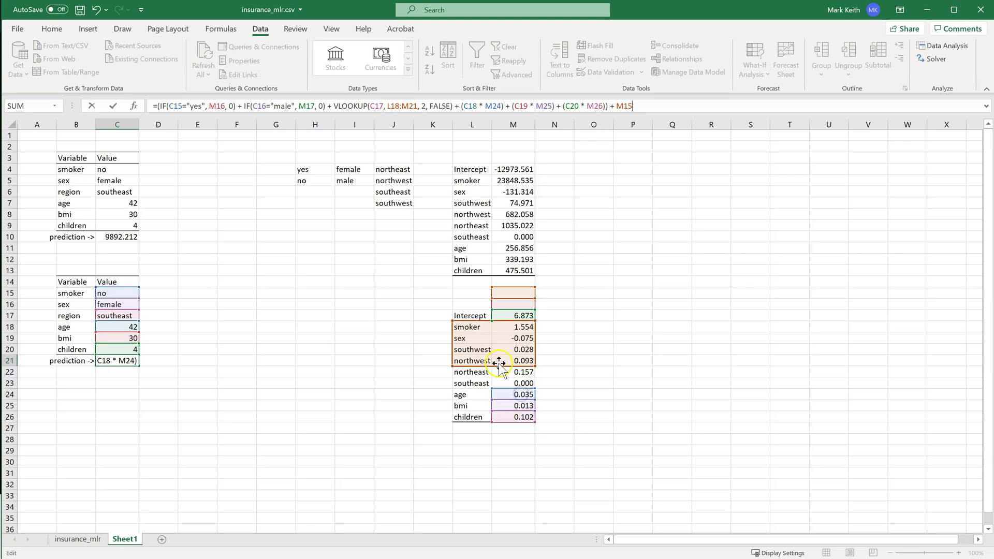
drag(499, 362, 499, 384)
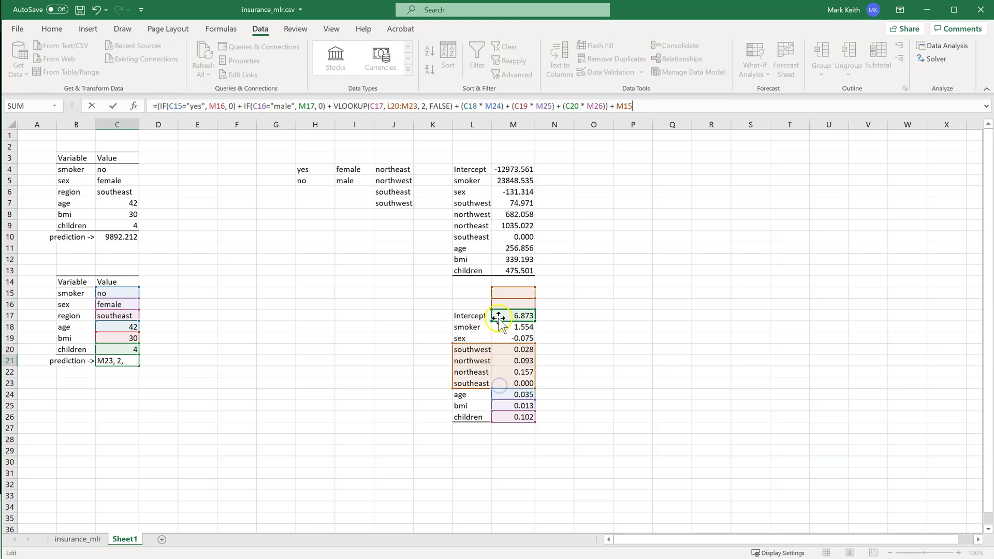
drag(495, 315, 500, 340)
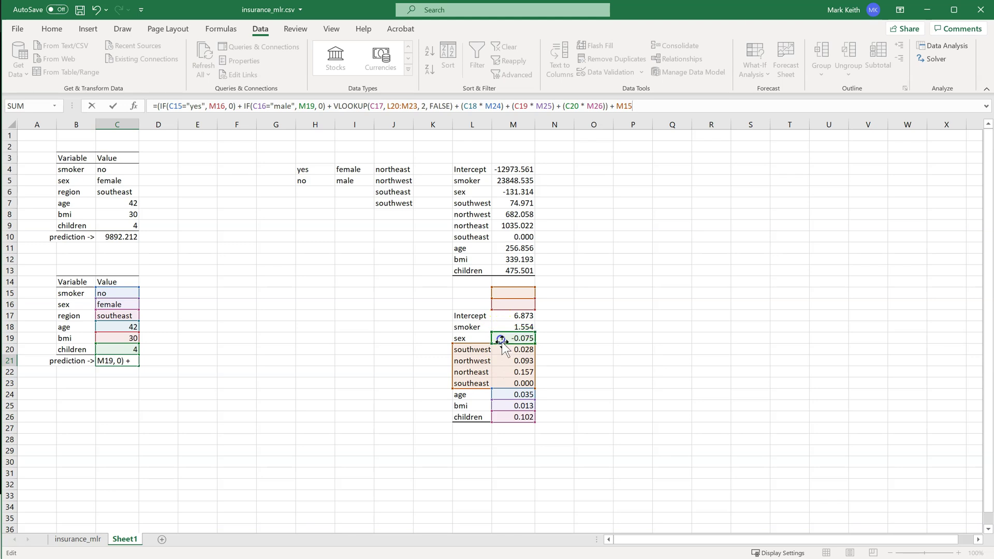
mouse_move(506, 304)
mouse_down()
mouse_move(503, 325)
mouse_move(510, 296)
mouse_move(514, 315)
mouse_up()
key(Return)
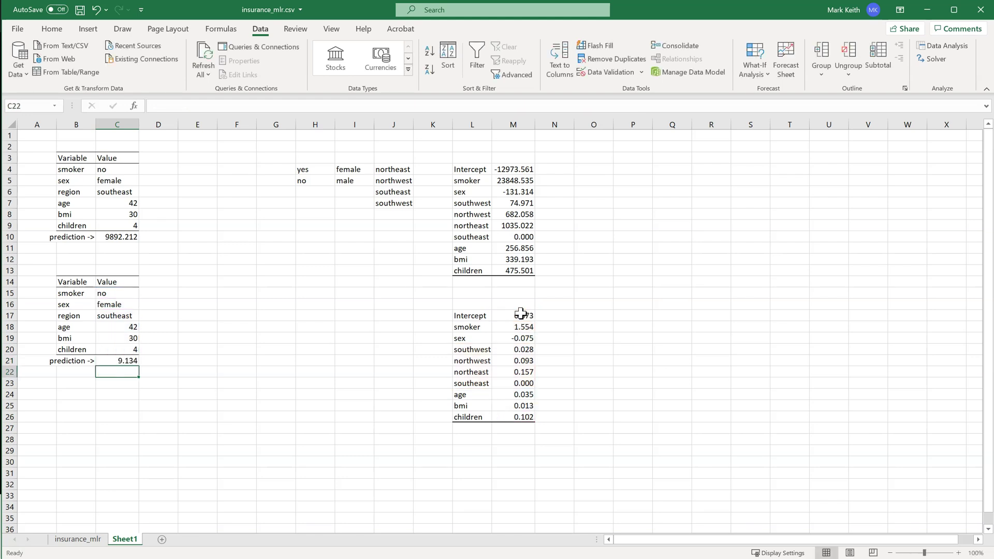
- Wrap the entire prediction formula in C21 in the EXP function to convert the log result back to charges
click(130, 361)
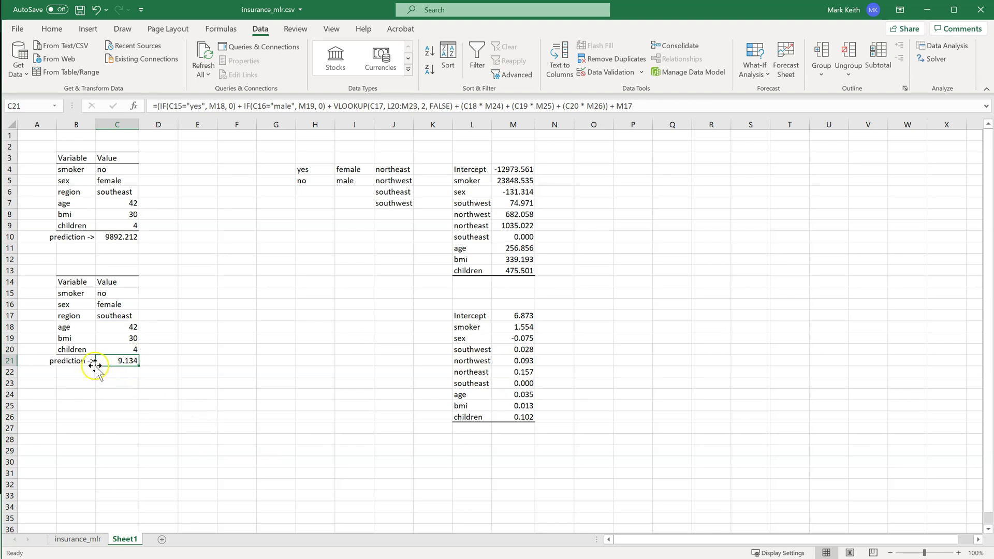
click(157, 106)
text(()
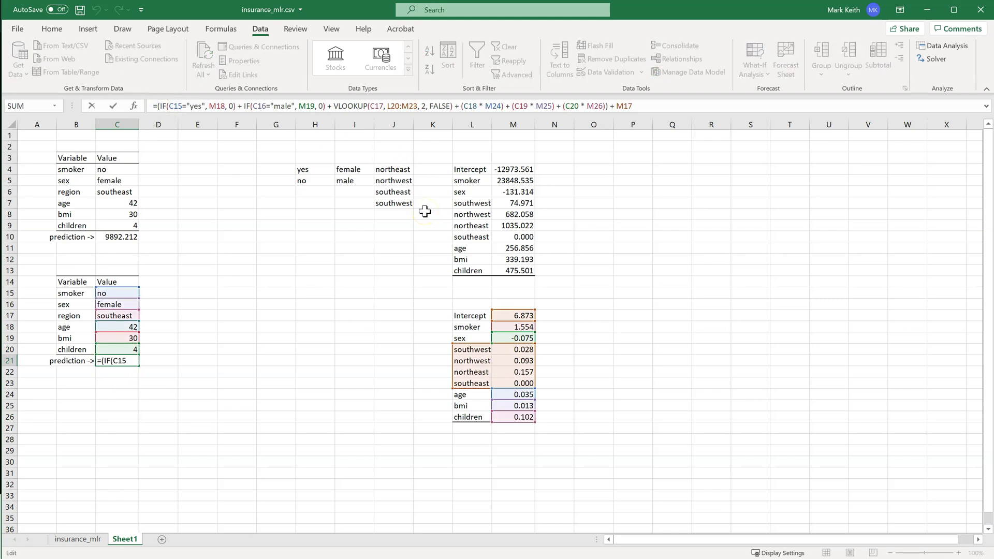
text(exp()
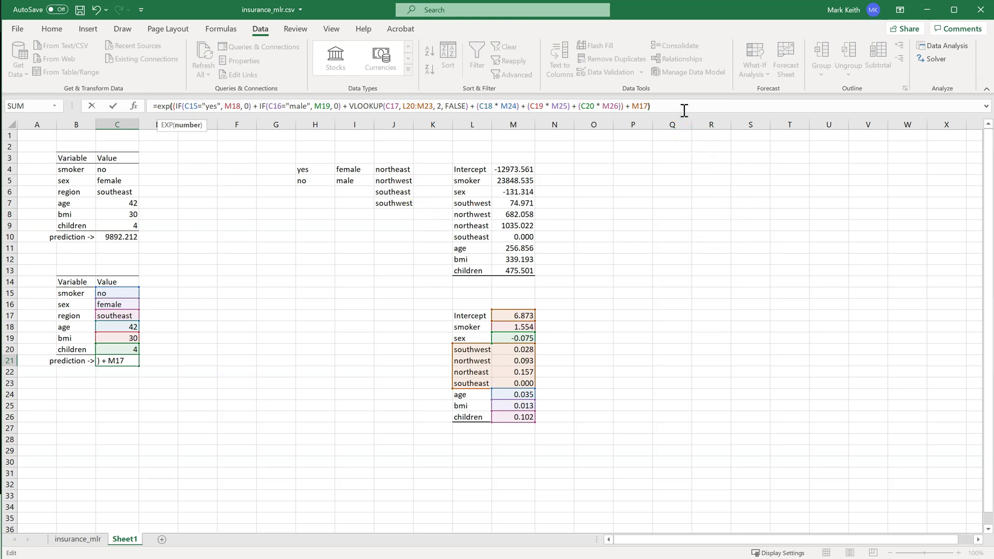
key(Return)
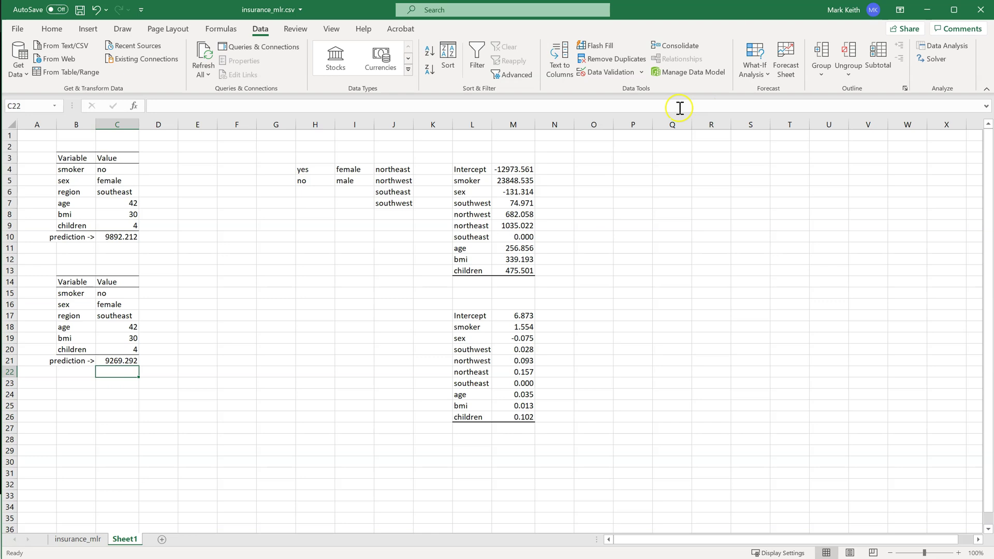
- Review the C21 prediction and examine the charges histograms on the insurance_mlr sheet, down to the natural log one
click(127, 362)
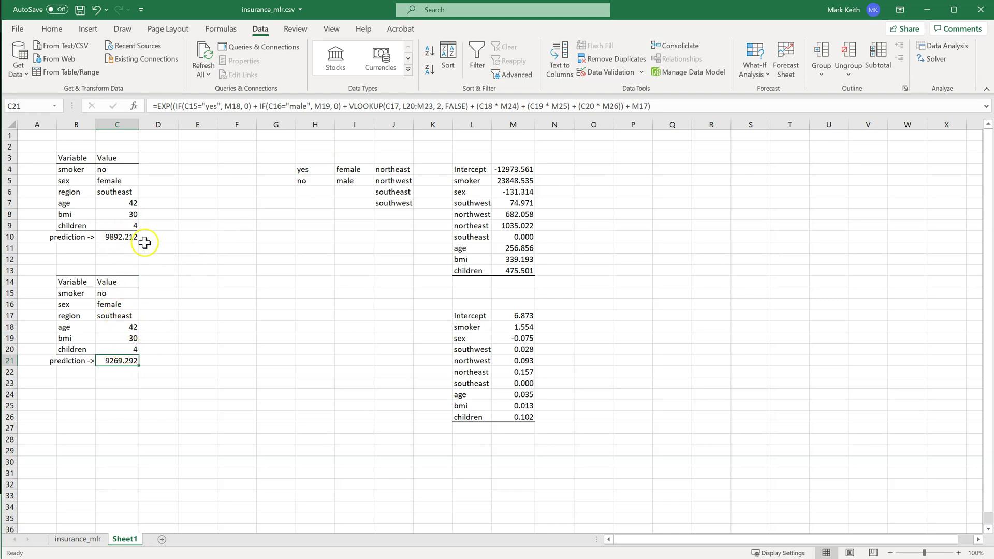
click(78, 539)
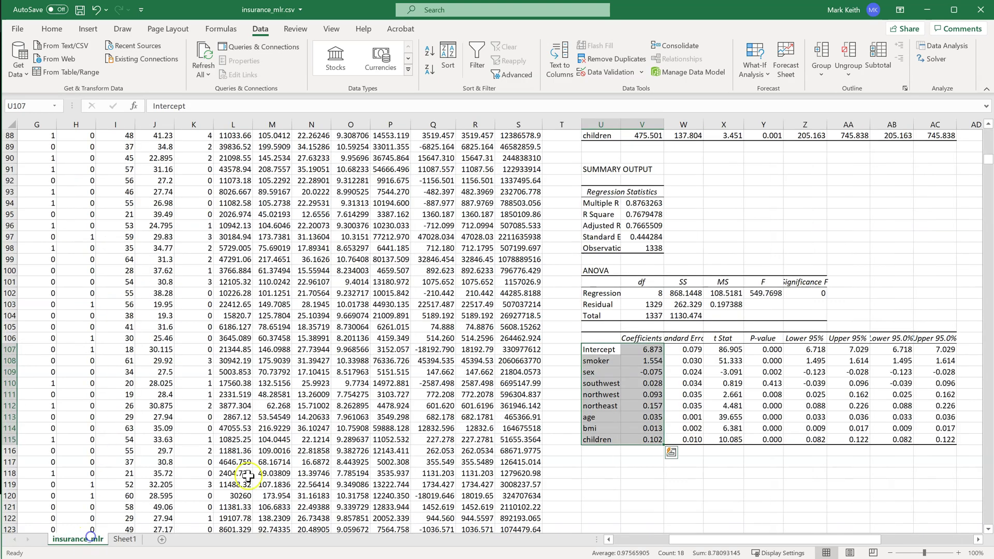
scroll(887, 336, up, 8)
scroll(886, 335, up, 16)
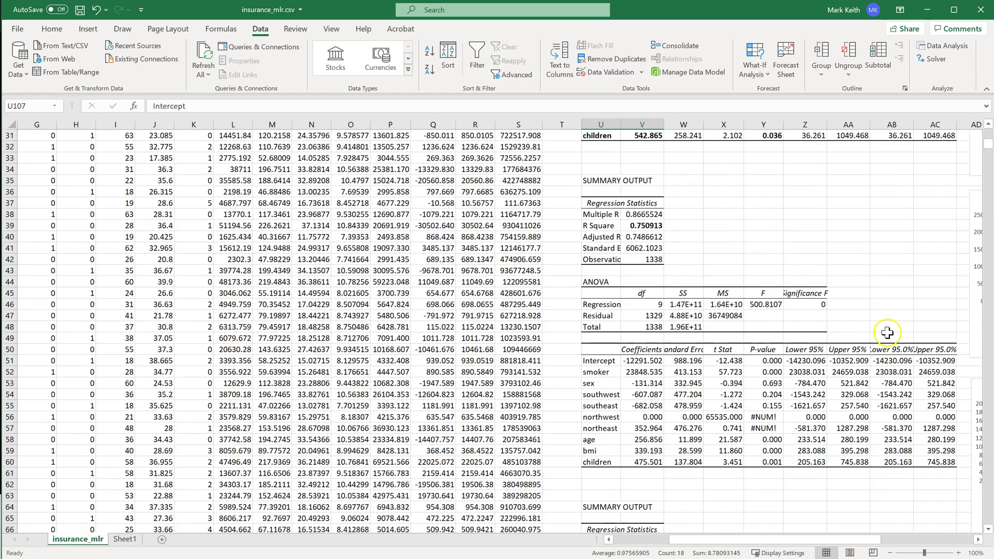
drag(809, 539, 879, 470)
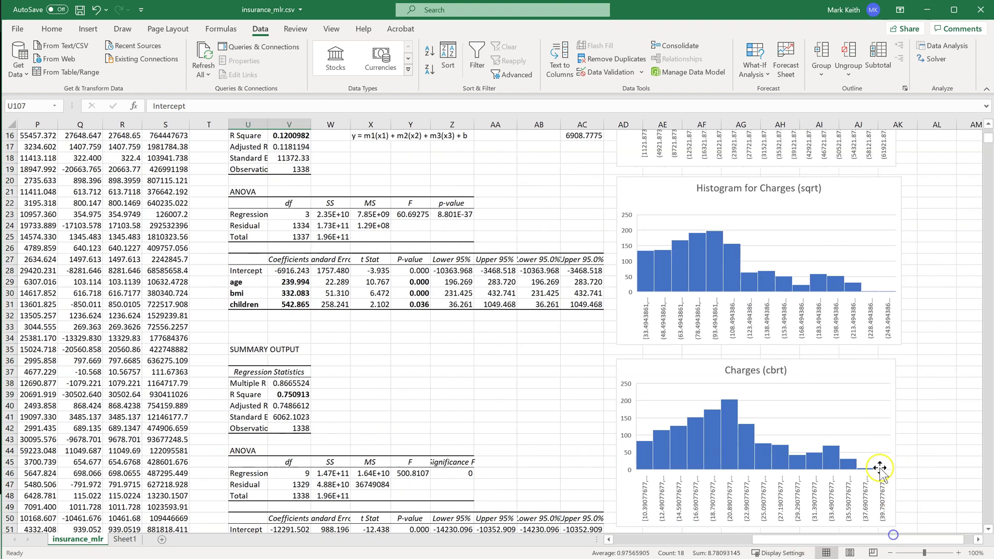
scroll(826, 417, up, 5)
scroll(768, 295, down, 14)
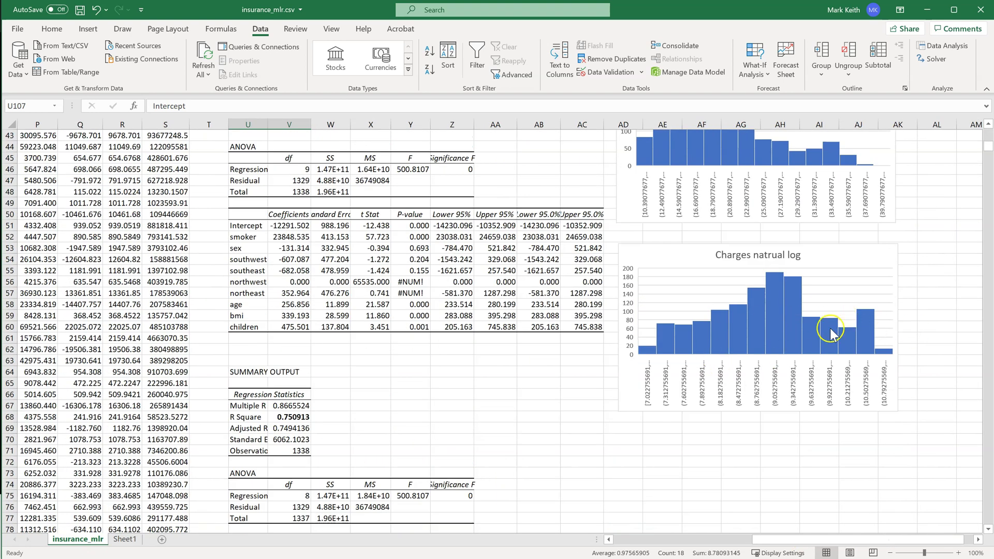
- Compare the original calculator in B3:C10 on Sheet1 with the log-based prediction formula in C21
click(123, 539)
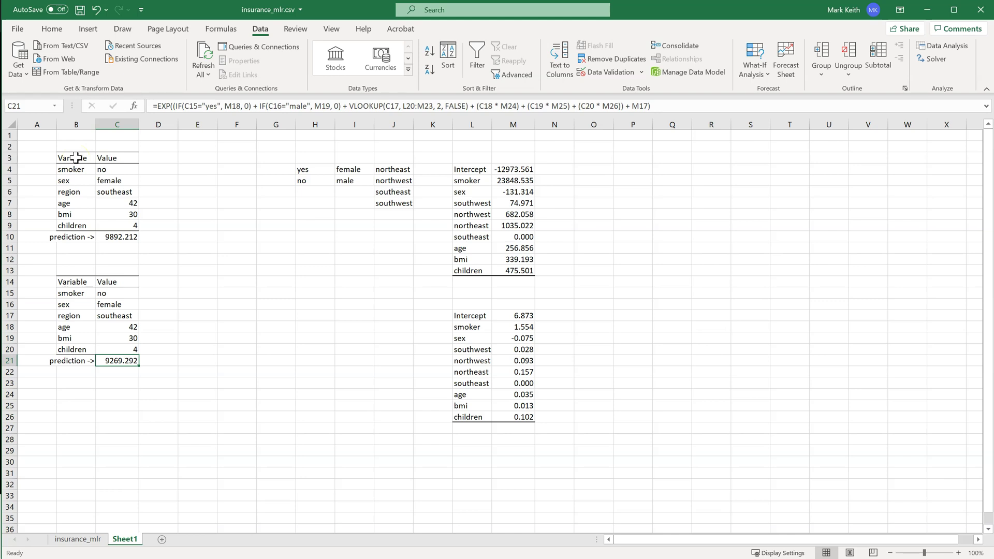
drag(76, 157, 125, 234)
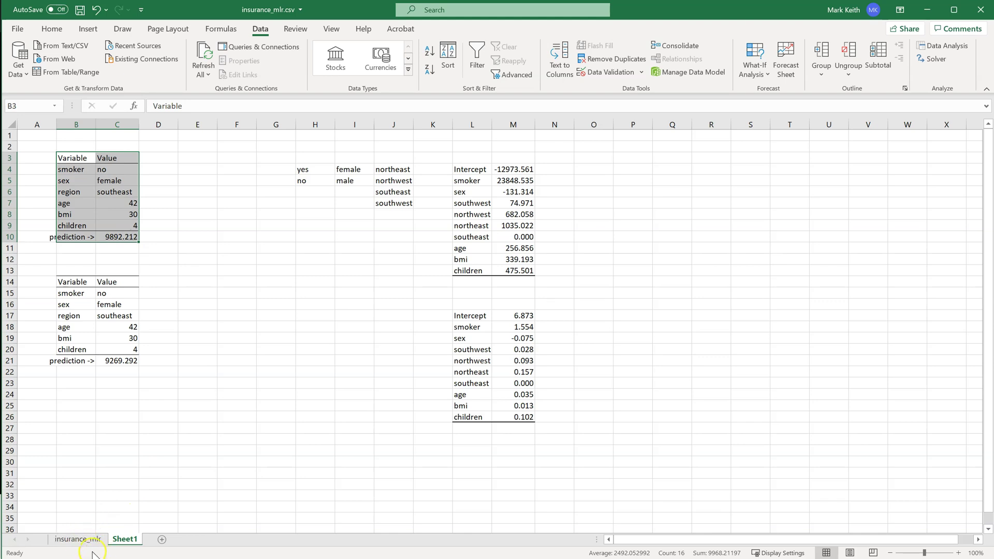
click(70, 539)
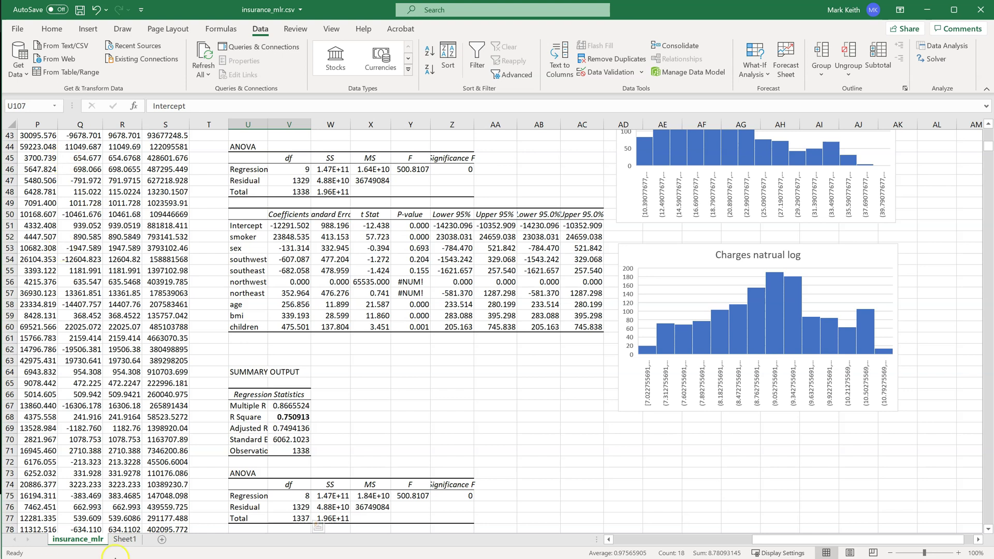
click(124, 540)
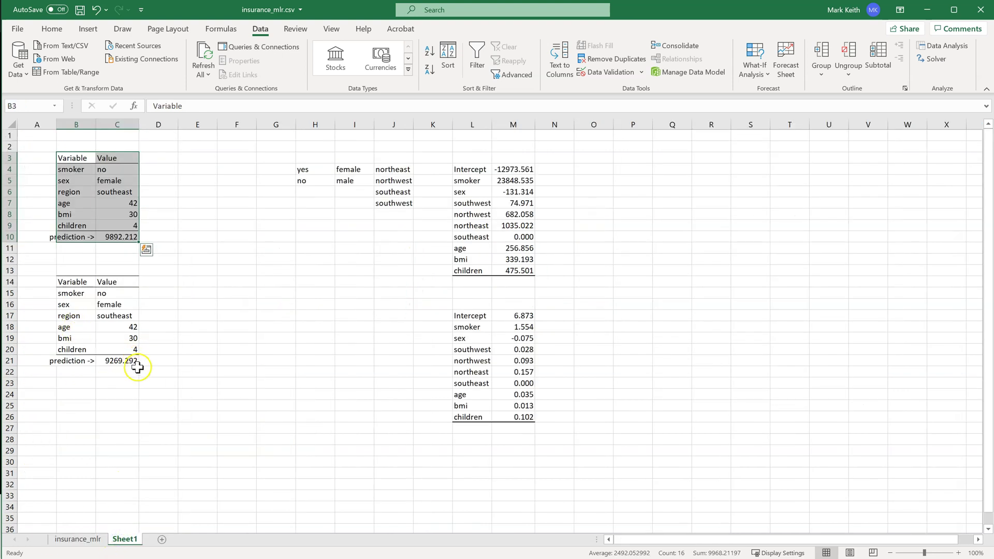
click(117, 358)
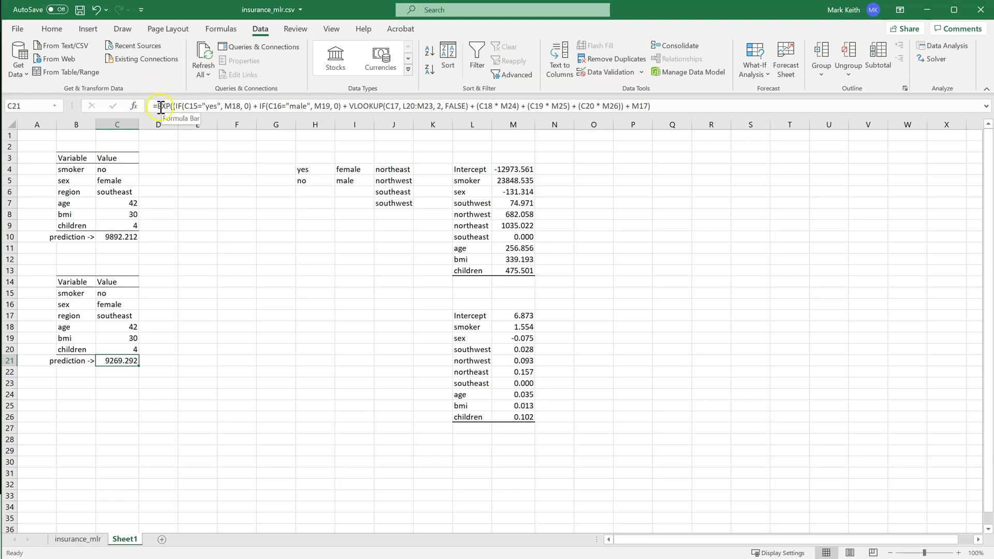
- Check the charges_ln formula in O5 on the insurance_mlr sheet, and return to Sheet1
click(78, 539)
scroll(53, 207, up, 15)
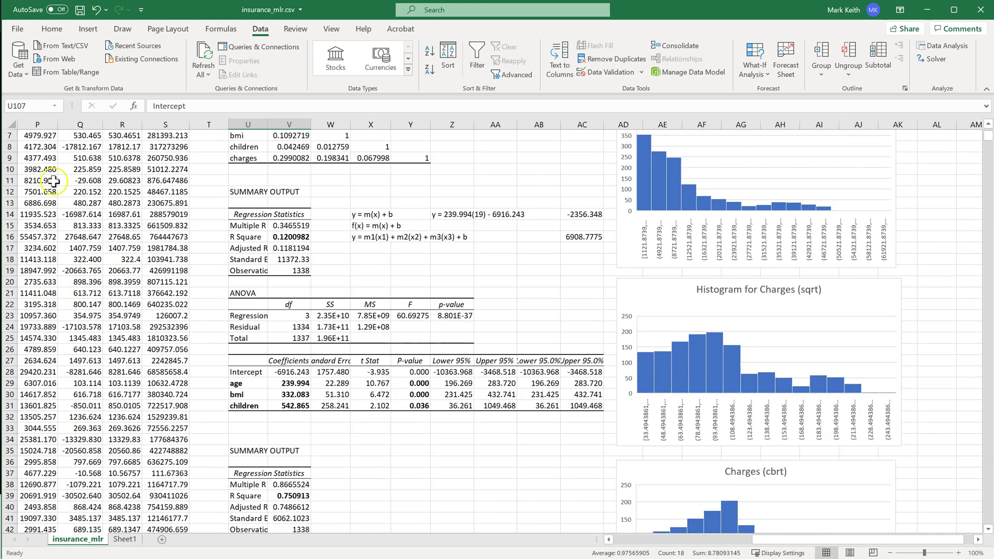
scroll(54, 181, up, 2)
click(47, 169)
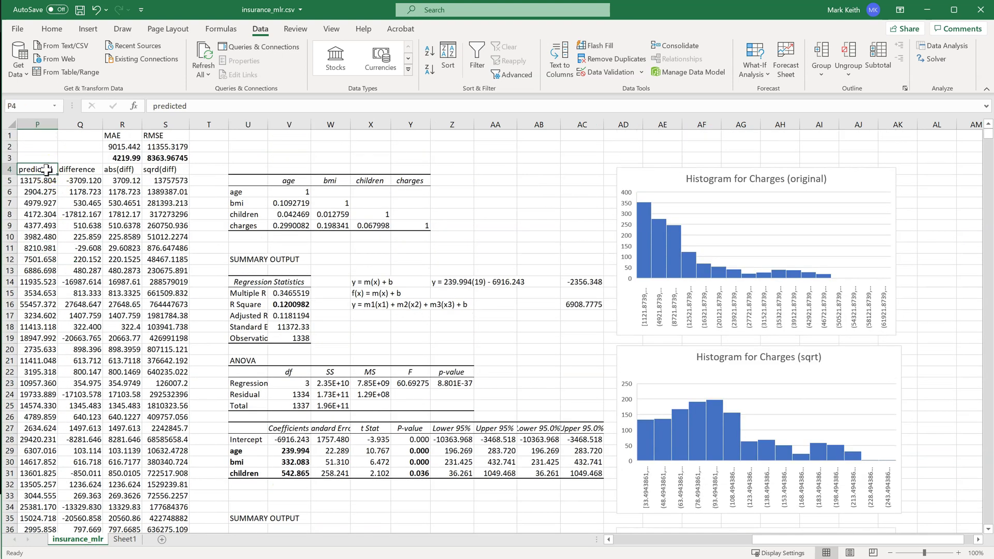
key(Left)
key(Left)
key(Left)
key(Left)
key(Left)
key(Right)
key(Right)
key(Right)
key(Right)
key(Down)
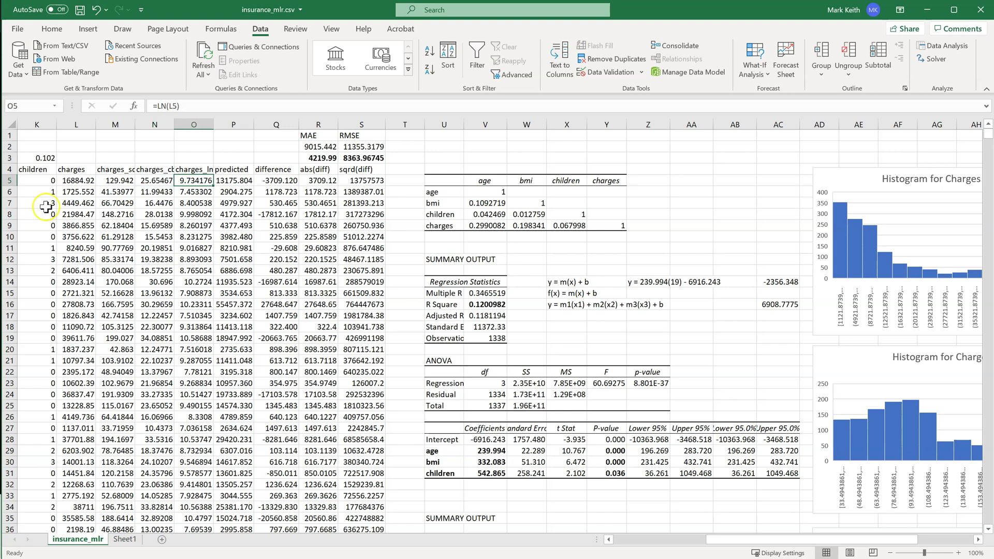
click(132, 539)
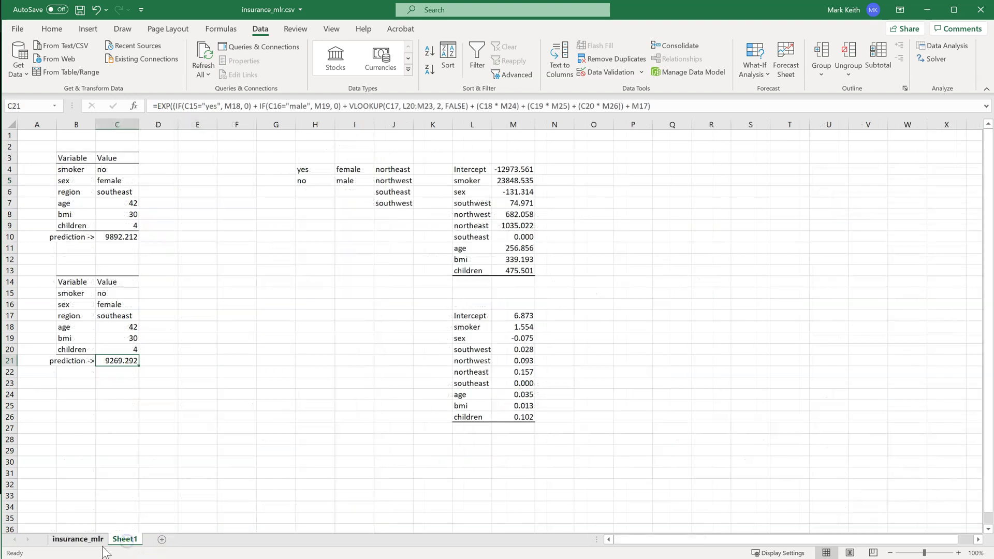